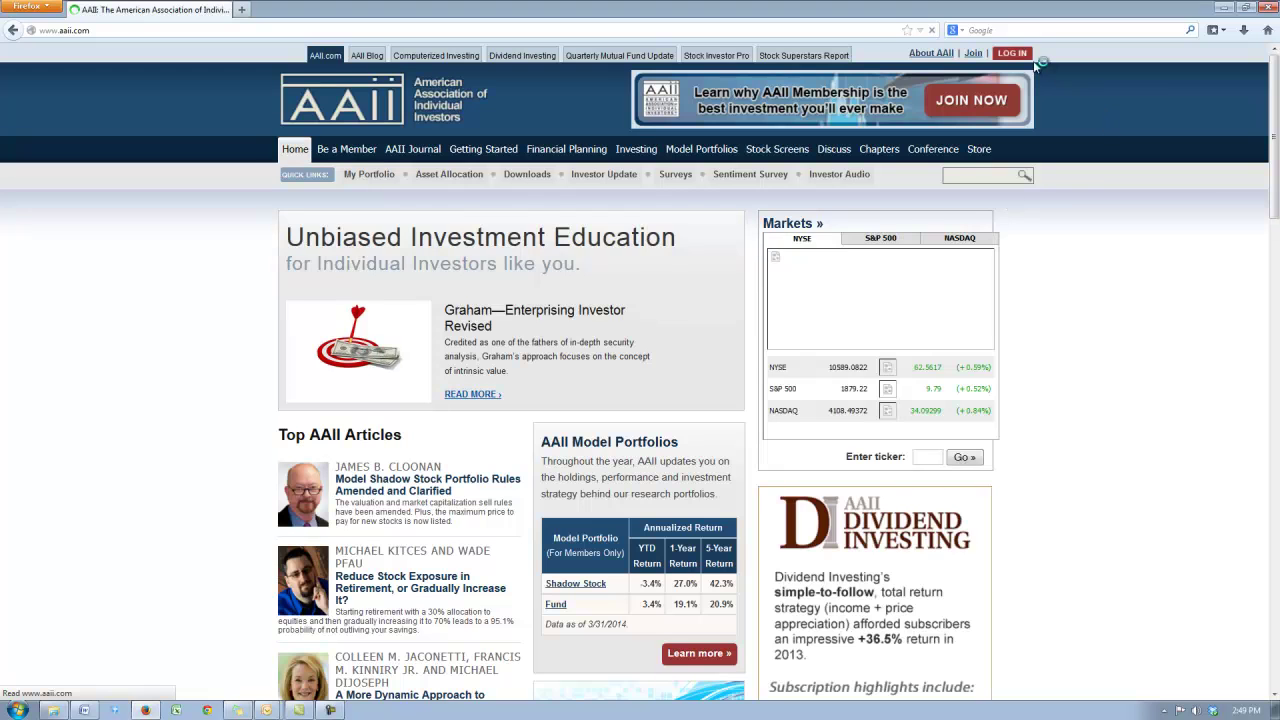
# - Sign in to AAII.com with the member login name and password
pyautogui.click(1012, 55)
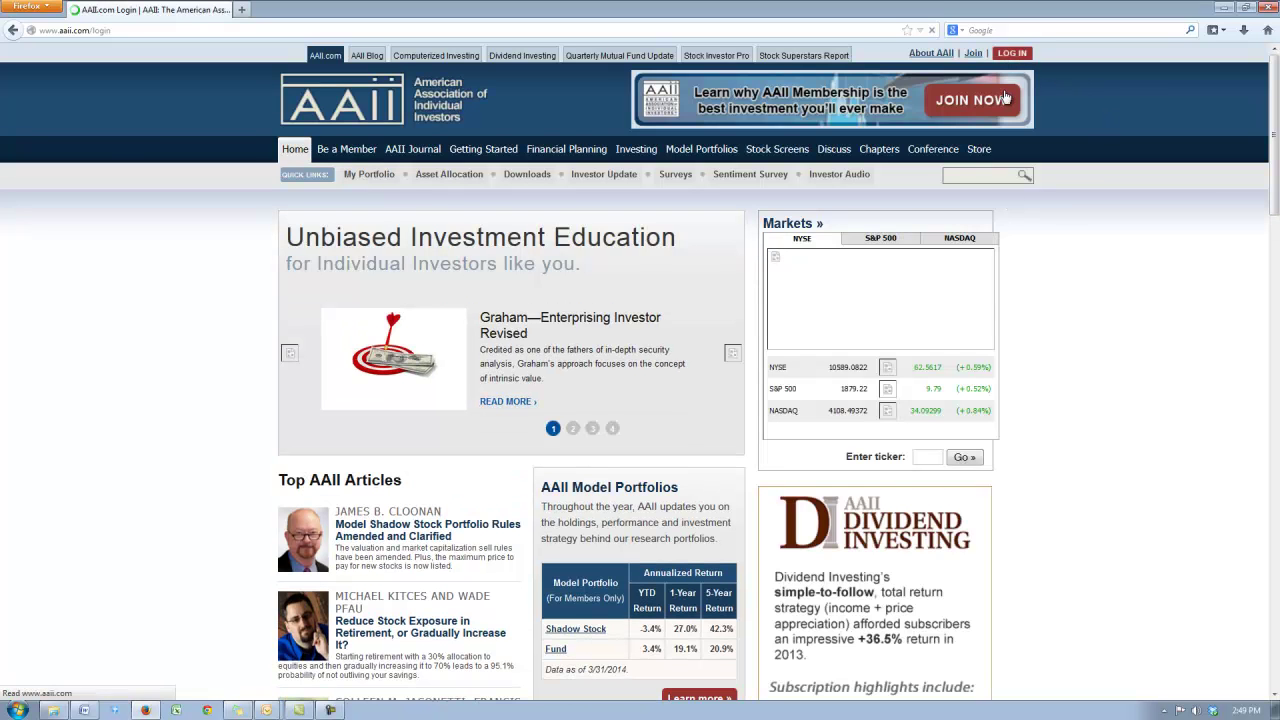
pyautogui.click(892, 342)
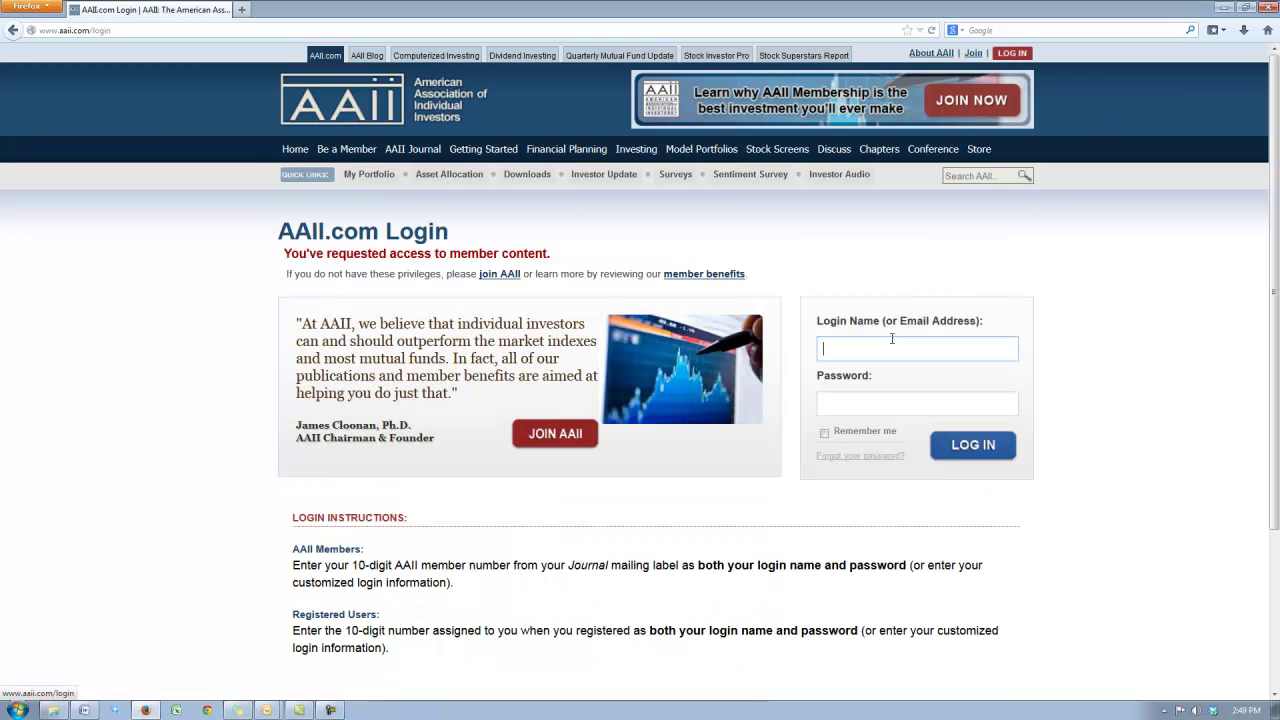
pyautogui.press('Tab')
pyautogui.write('•••••••')
pyautogui.press('Return')
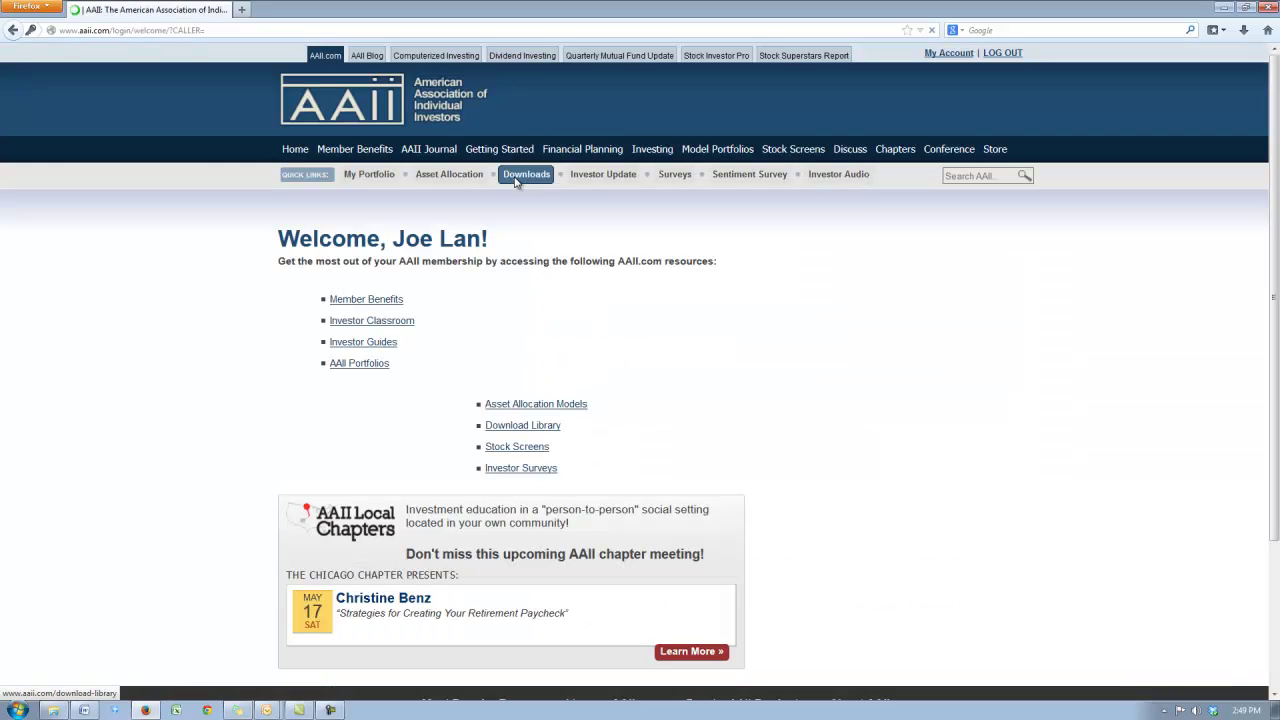
# - Go to the Stock Investor Pro downloads page listing install files as of 04/25/2014
pyautogui.click(704, 57)
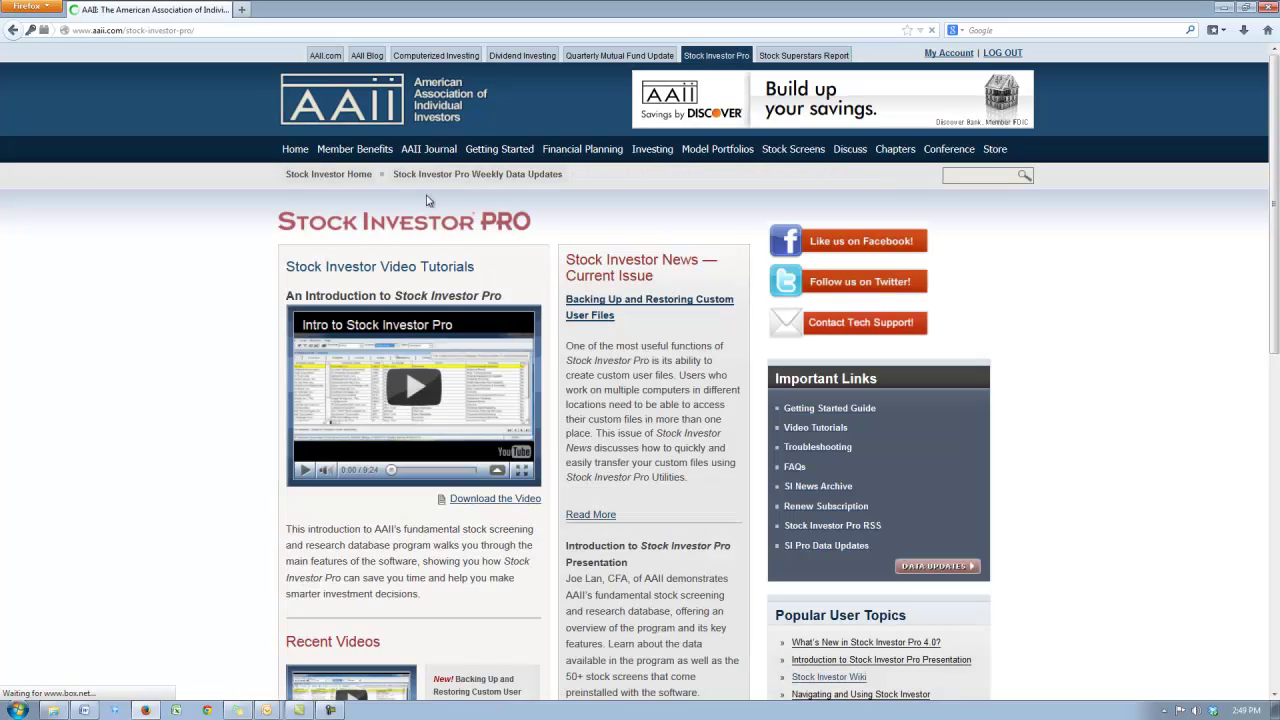
pyautogui.click(428, 178)
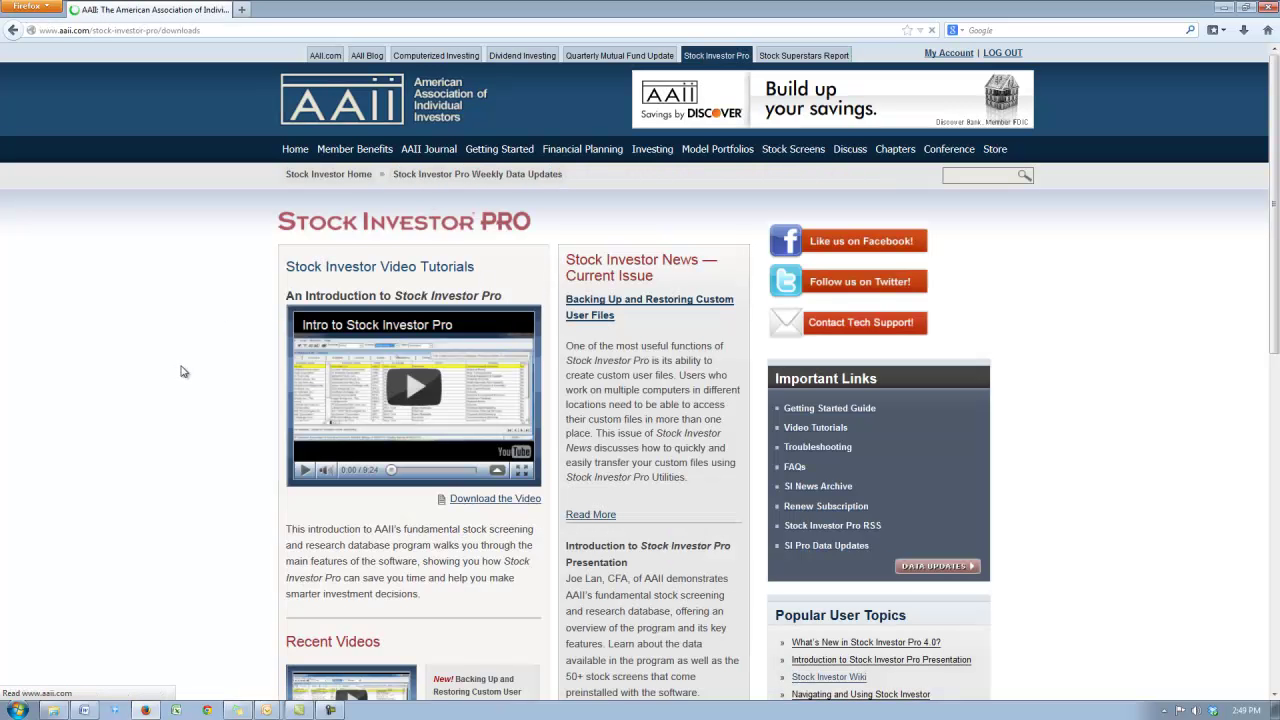
pyautogui.scroll(-1, 205, 441)
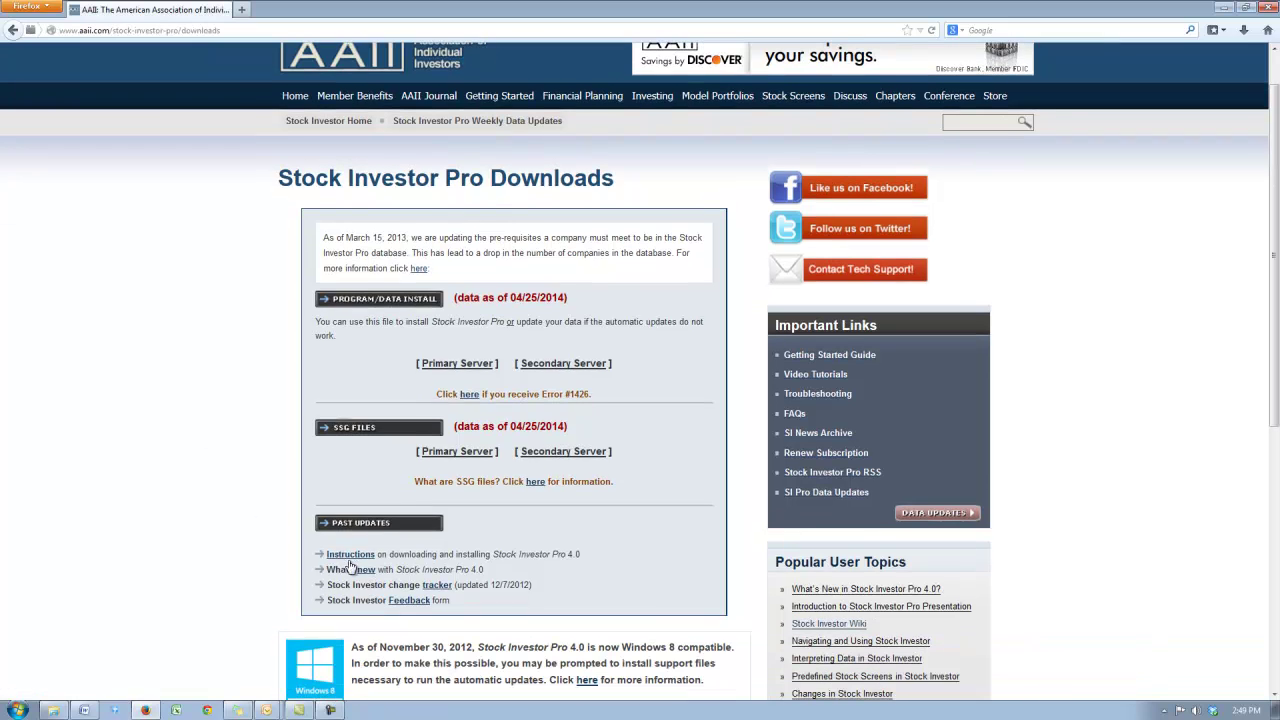
# - Open the past weekly updates archive and cancel downloading stockinvestorinstall_20131231.exe again
pyautogui.click(340, 523)
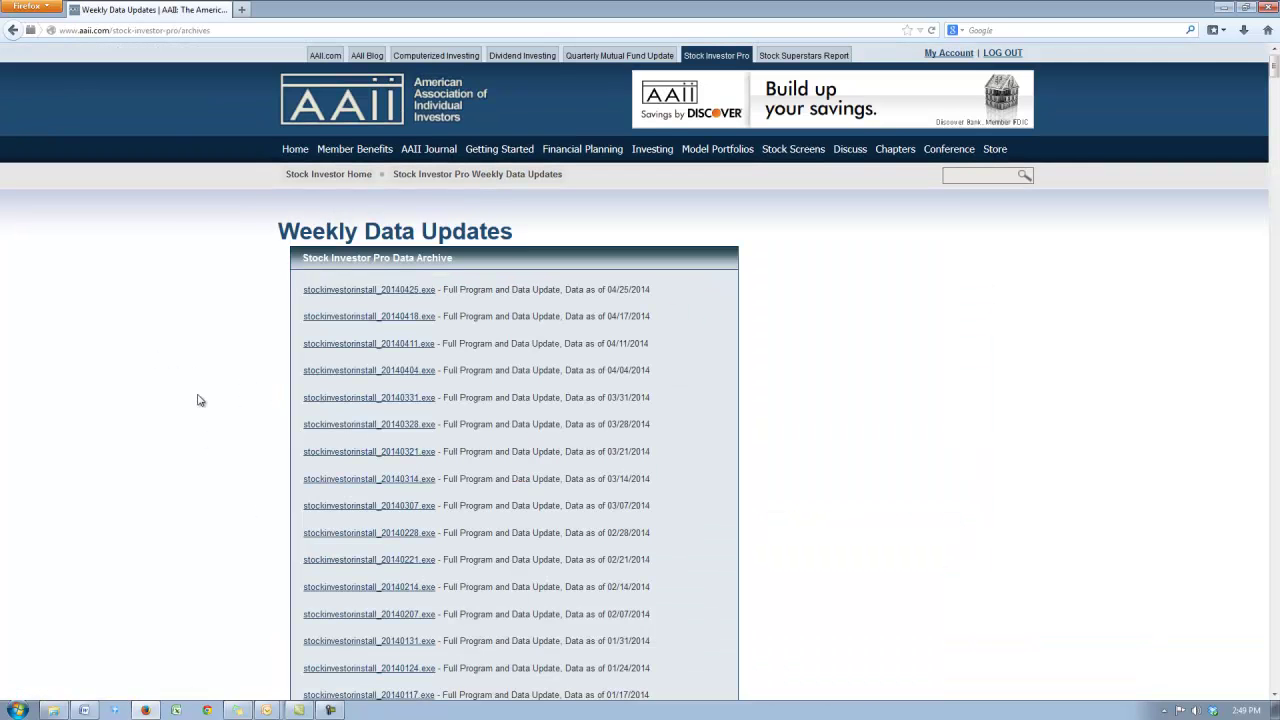
pyautogui.scroll(-3, 200, 397)
pyautogui.scroll(-2, 199, 400)
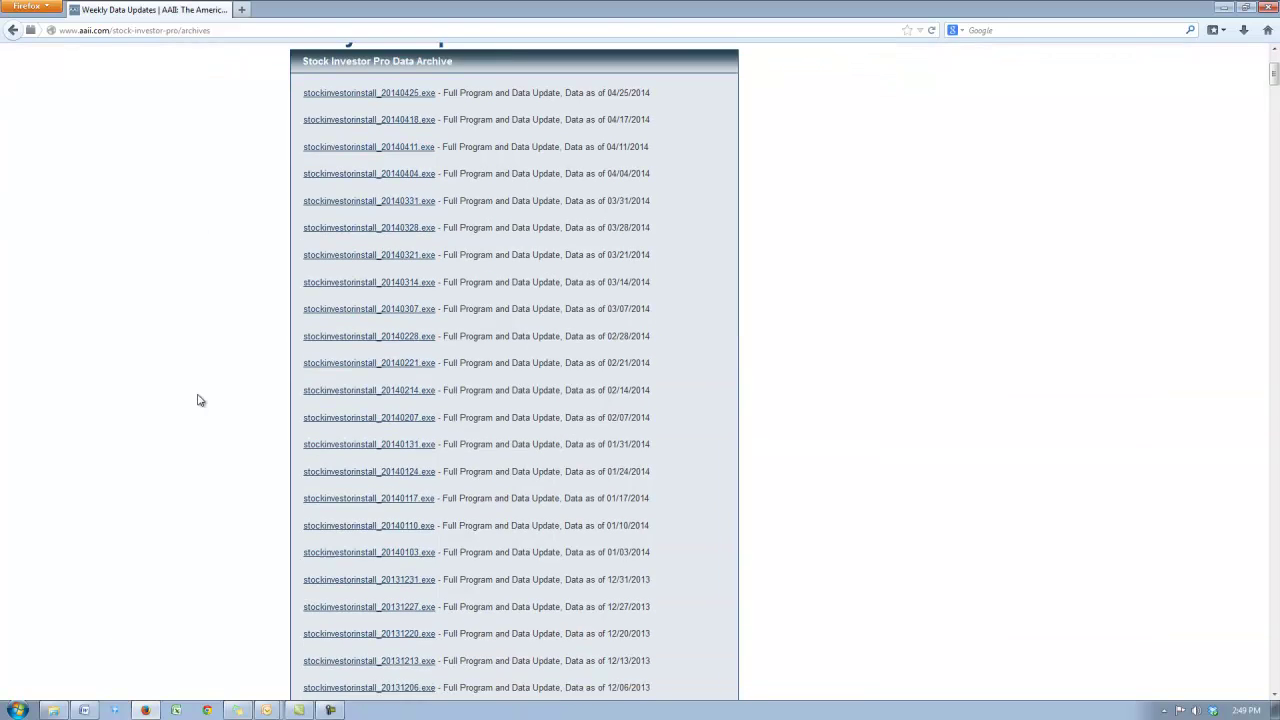
pyautogui.scroll(-1, 197, 400)
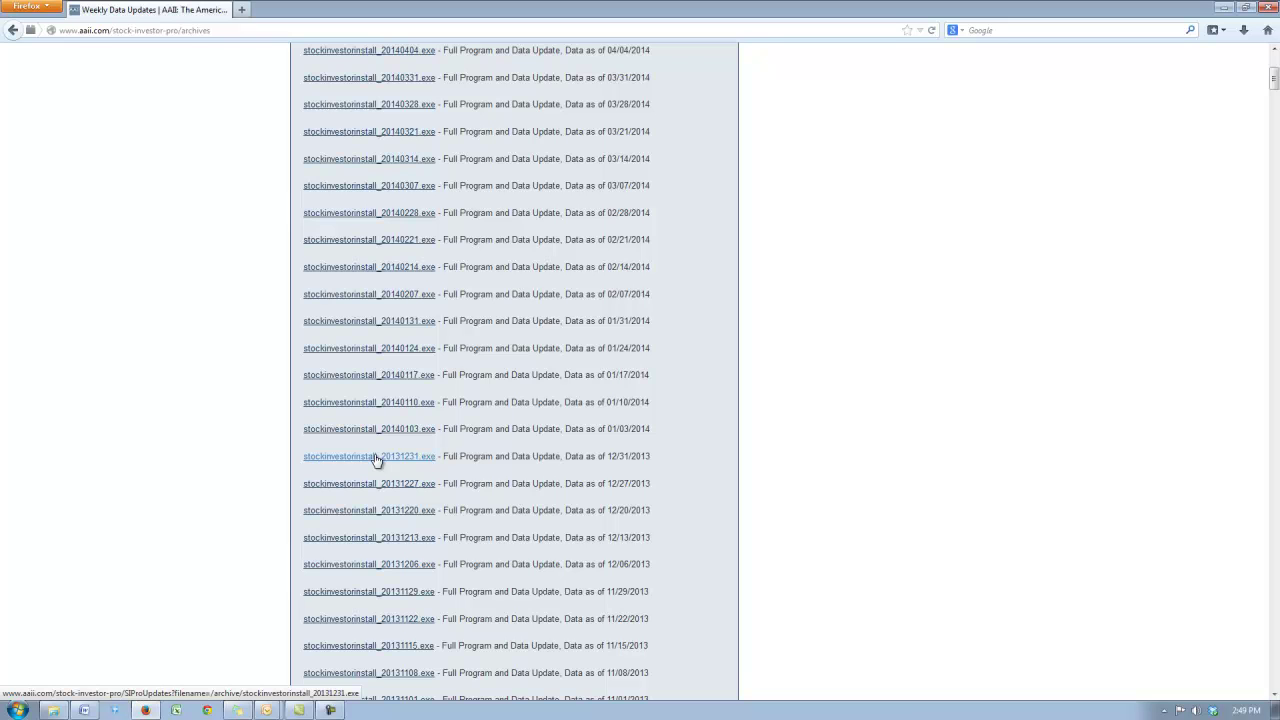
pyautogui.click(377, 460)
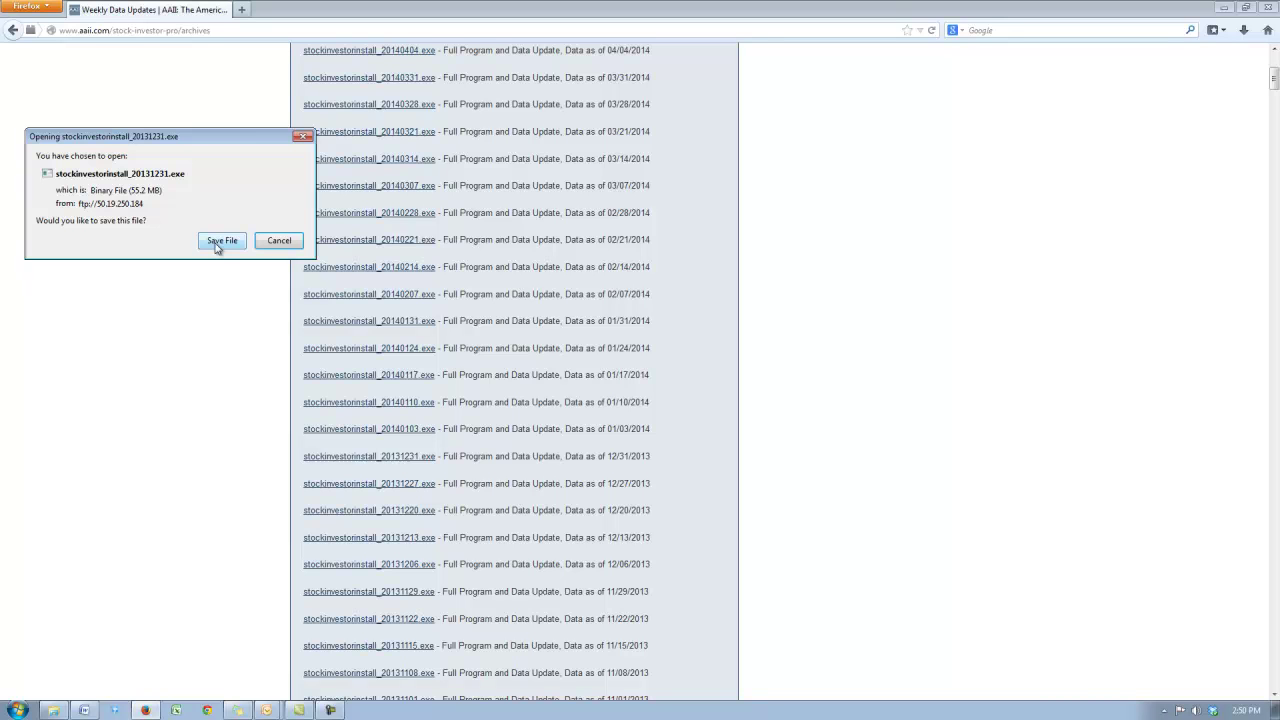
pyautogui.click(279, 241)
# - Run stockinvestorinstall_20131231(2).exe from the Downloads folder in Windows Explorer
pyautogui.click(53, 710)
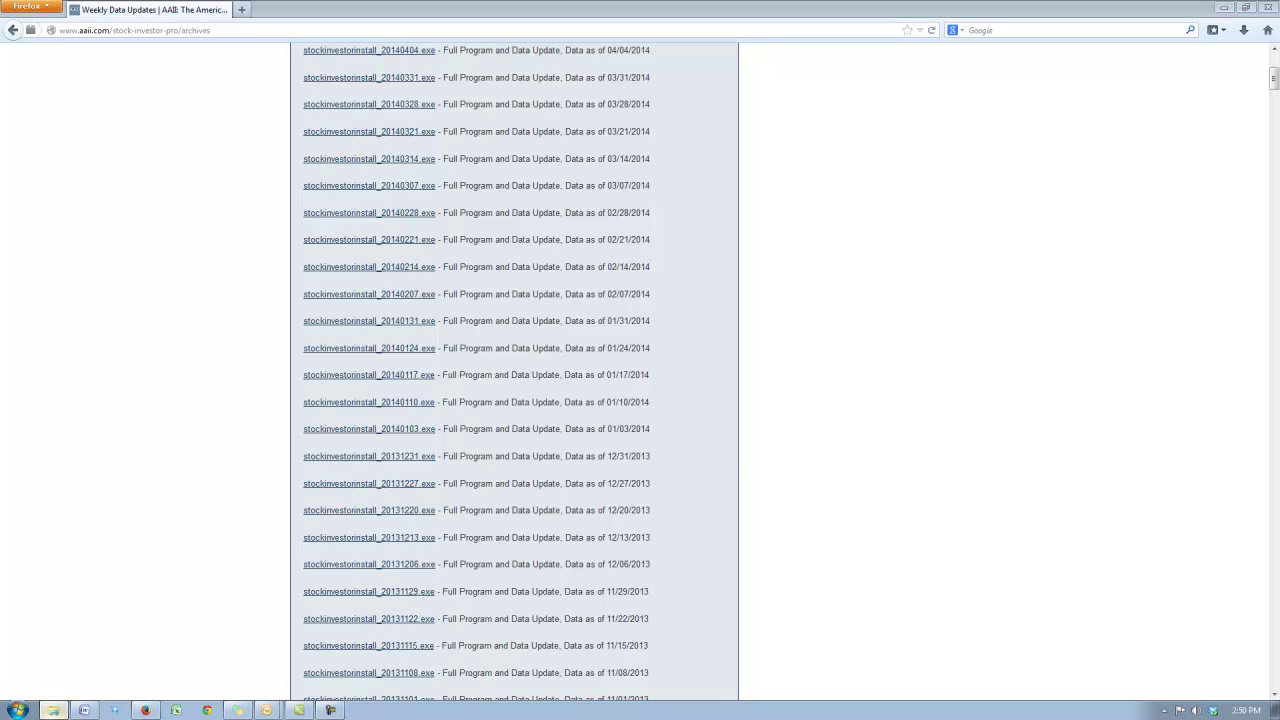
pyautogui.moveTo(600, 86); pyautogui.dragTo(483, 86)
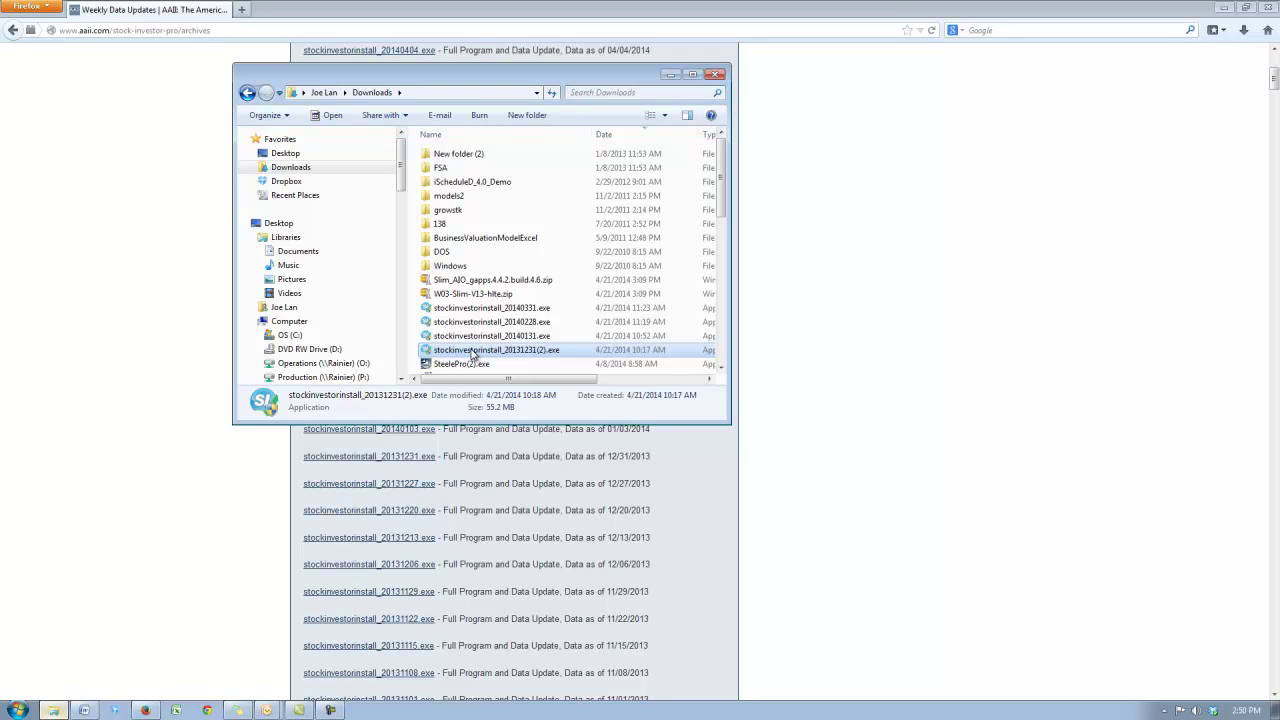
pyautogui.click(290, 167)
pyautogui.click(500, 350)
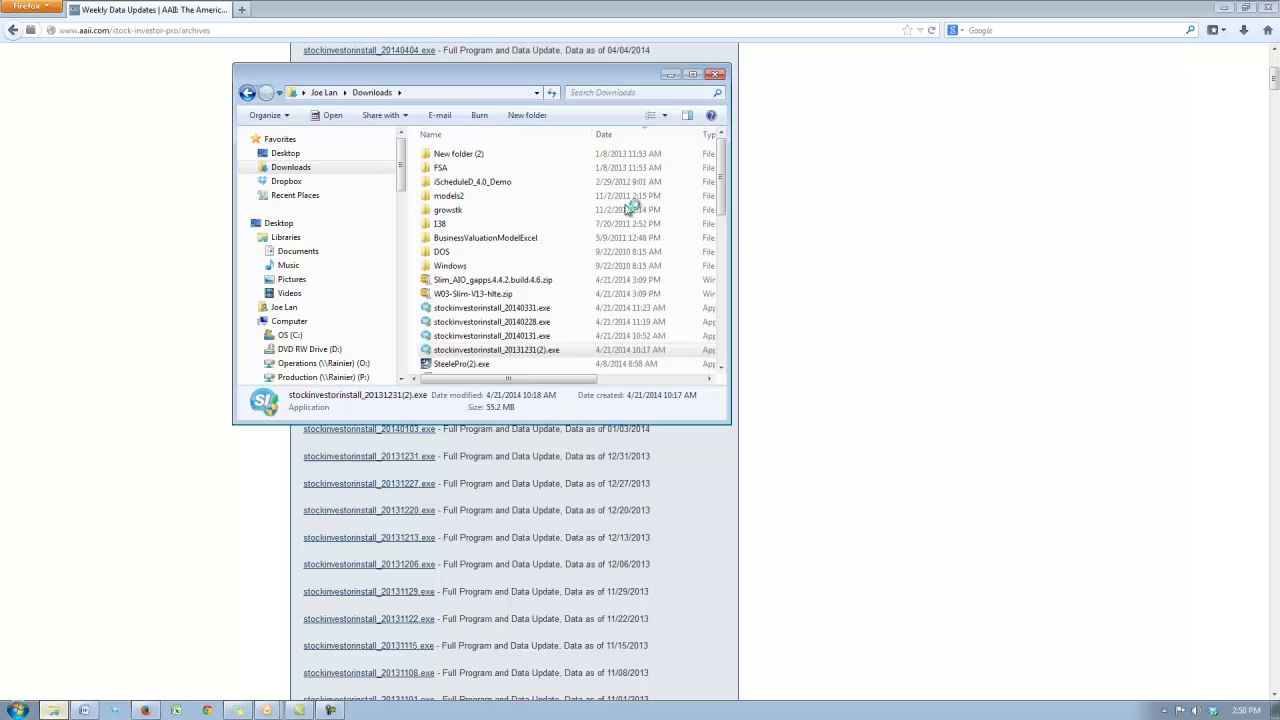
pyautogui.doubleClick(500, 350)
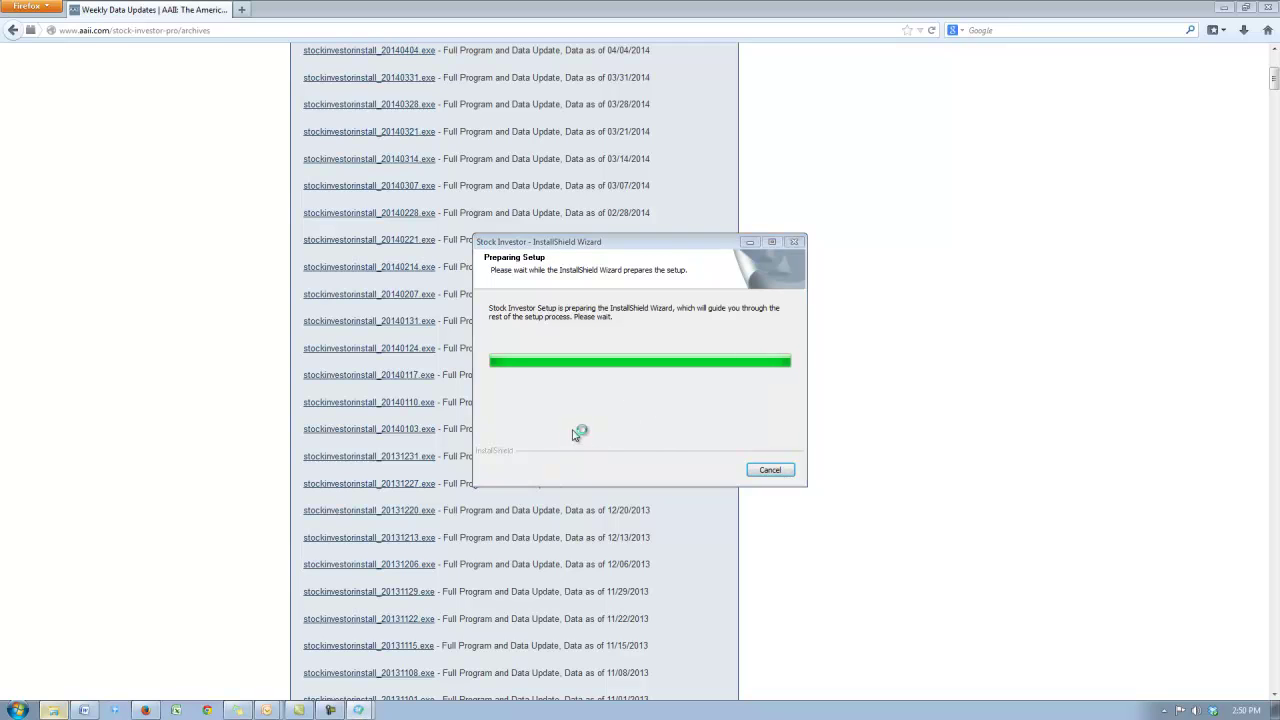
# - Reinstall Stock Investor Professional with Discard user files, default folder, all prompts confirmed, and finish
pyautogui.click(714, 470)
pyautogui.click(714, 470)
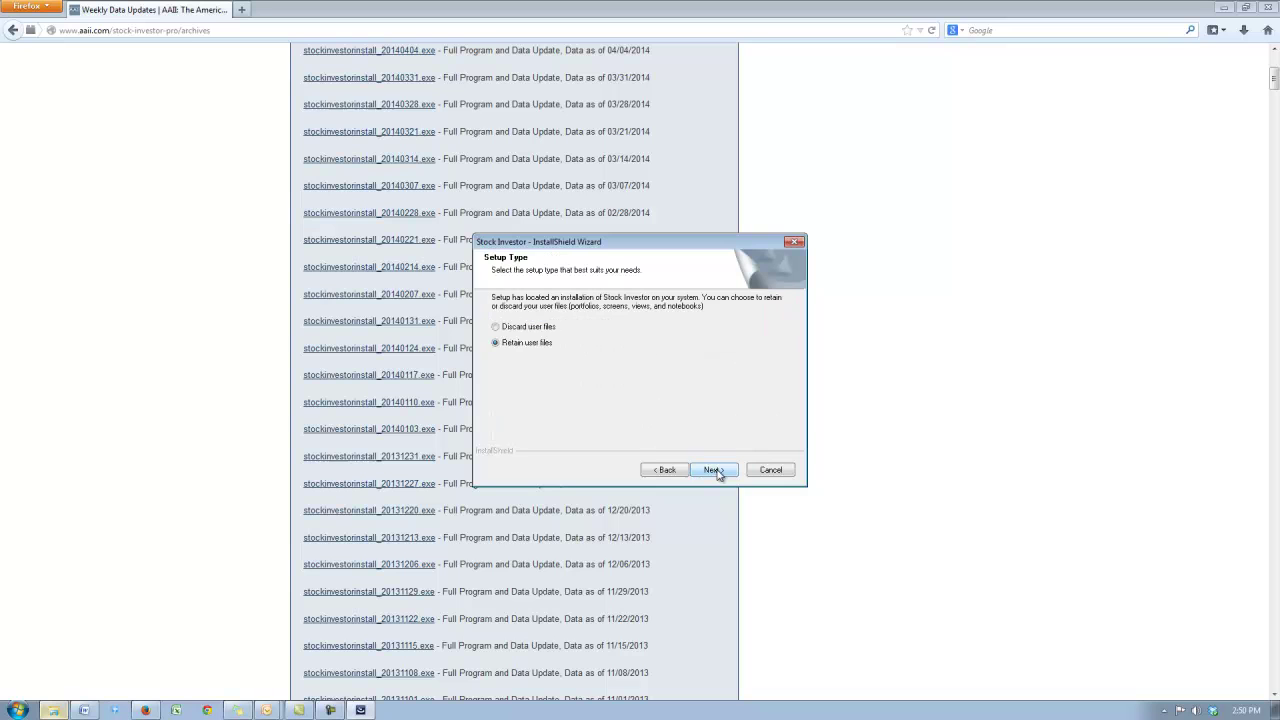
pyautogui.click(515, 327)
pyautogui.click(714, 470)
pyautogui.click(716, 470)
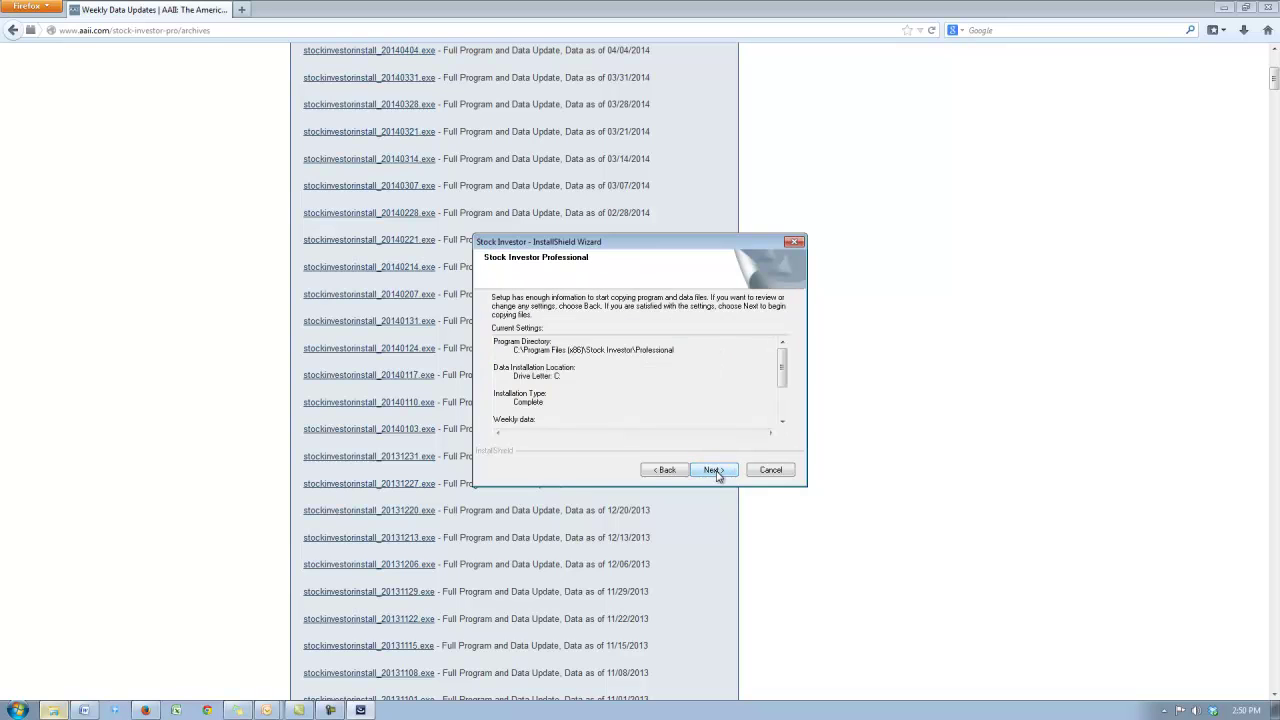
pyautogui.click(716, 470)
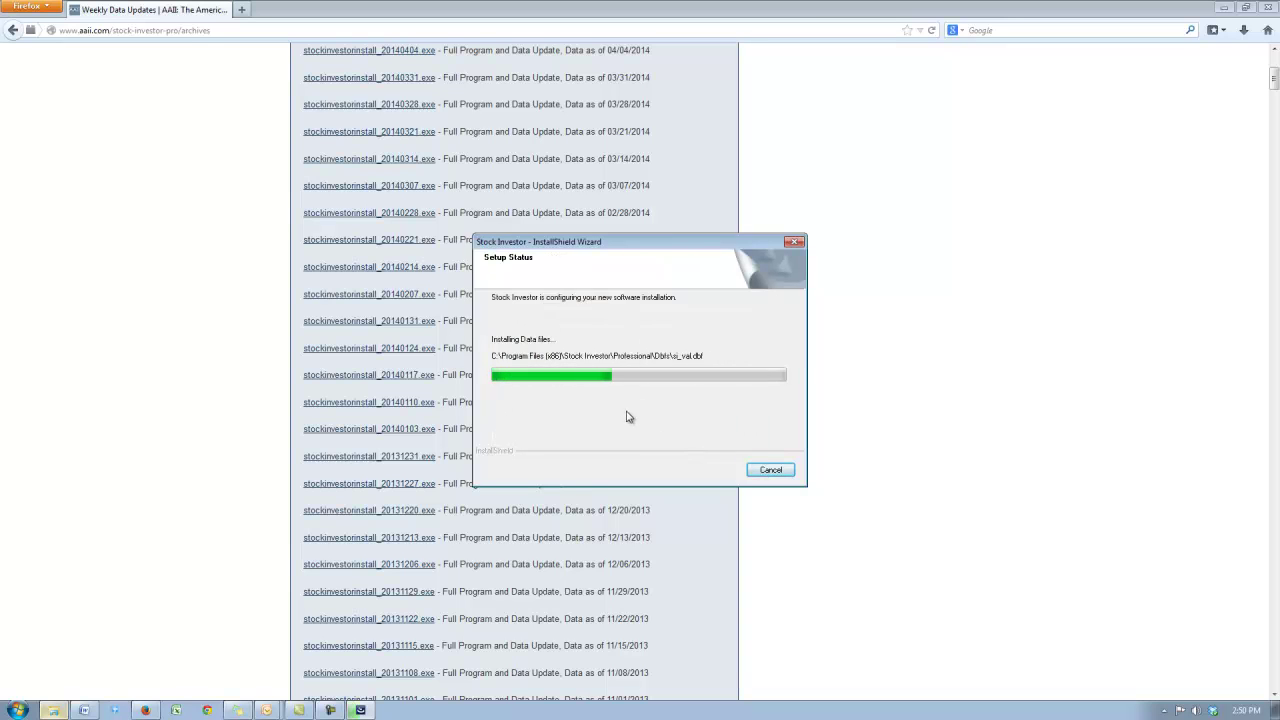
pyautogui.click(696, 402)
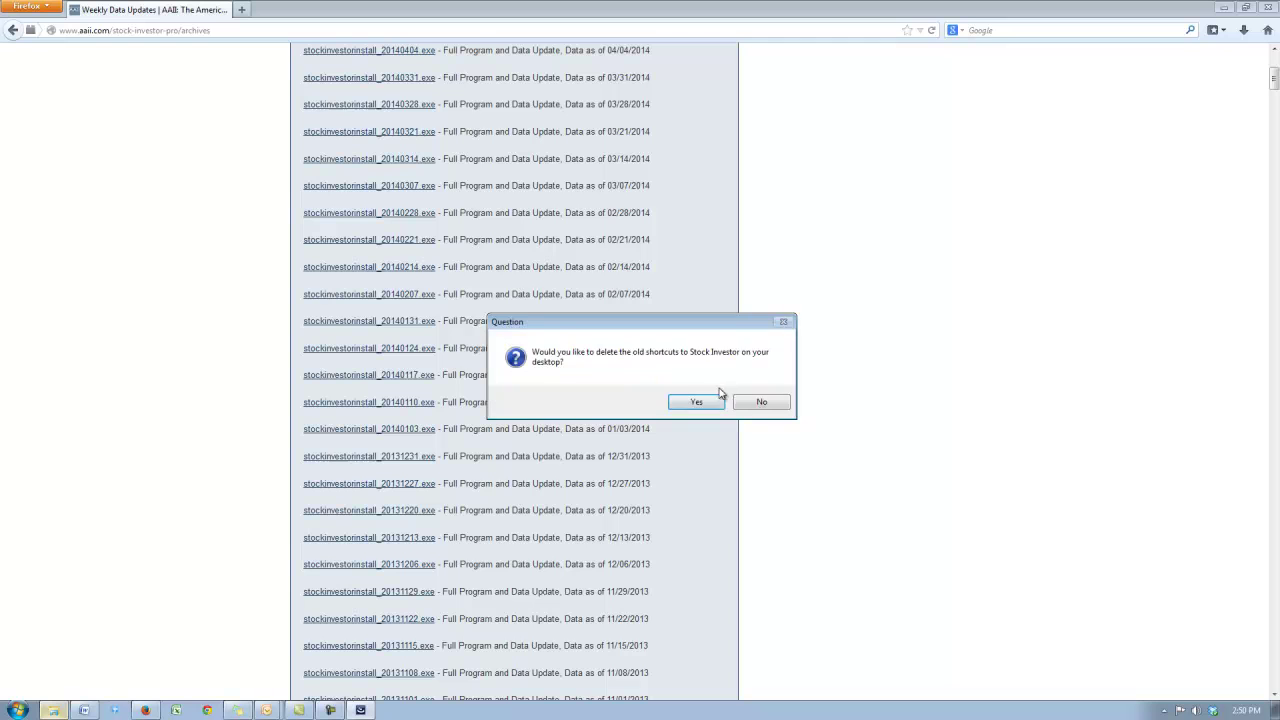
pyautogui.click(712, 403)
pyautogui.click(736, 403)
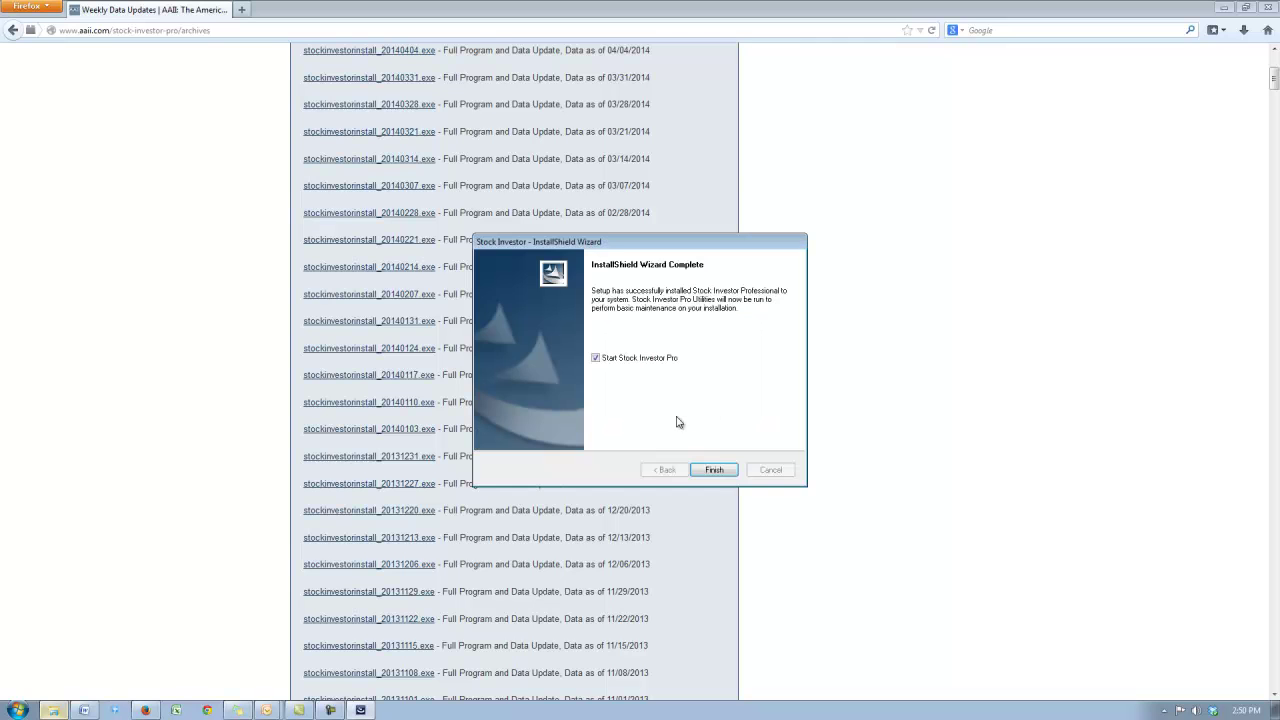
pyautogui.click(719, 475)
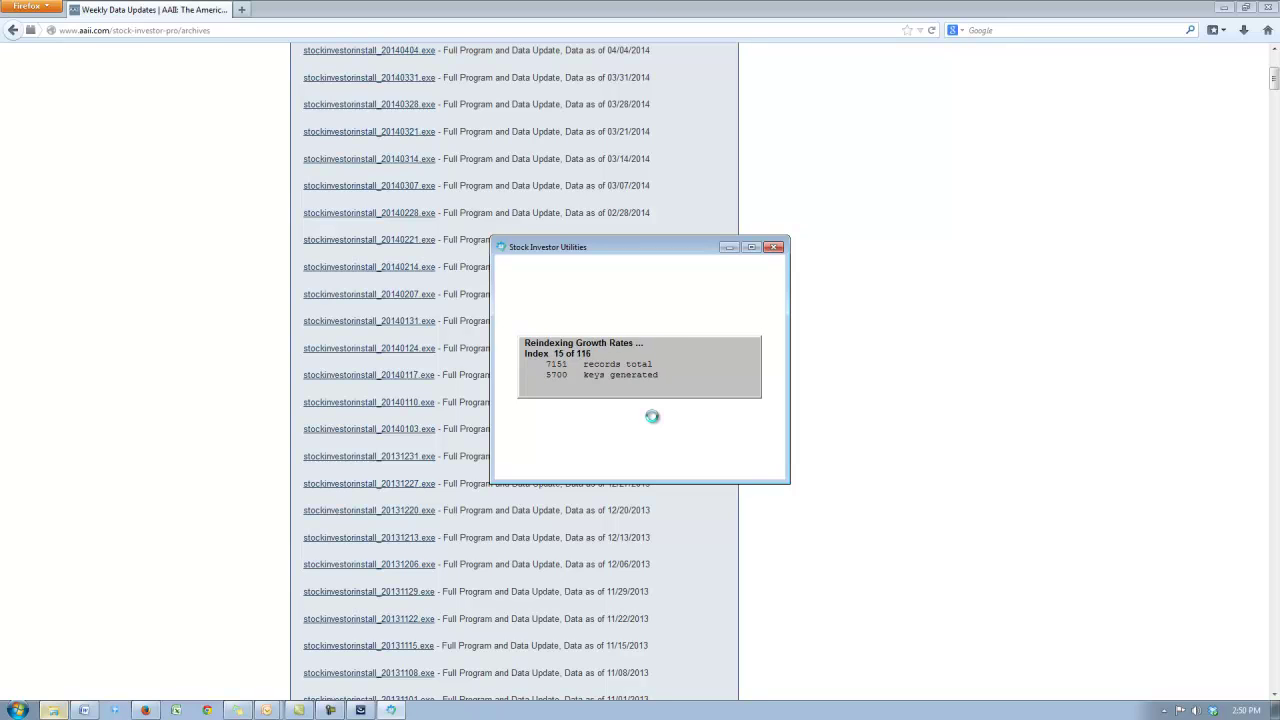
# - Let reindexing finish until the Stock Notebook lists 7148 stocks as of 12/31/13
pyautogui.click(84, 710)
pyautogui.click(84, 710)
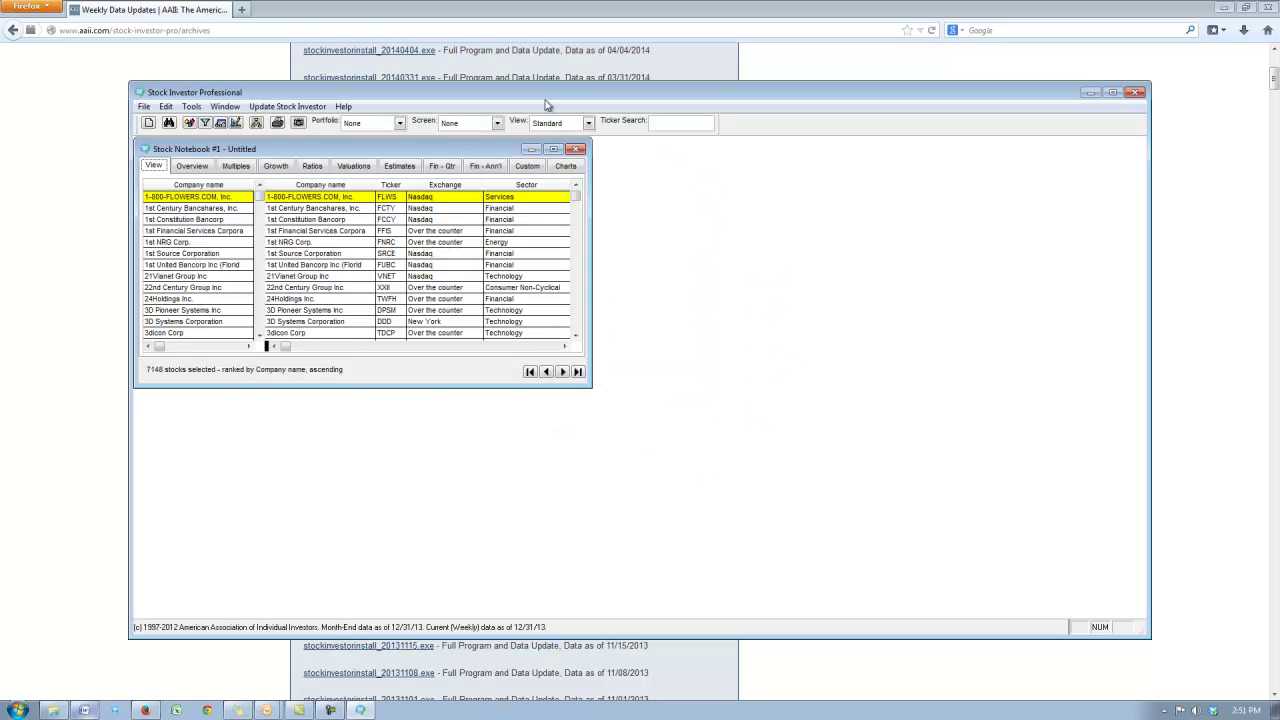
# - Maximize the program and confirm in Help > About that data is as of 12/31/2013
pyautogui.doubleClick(537, 92)
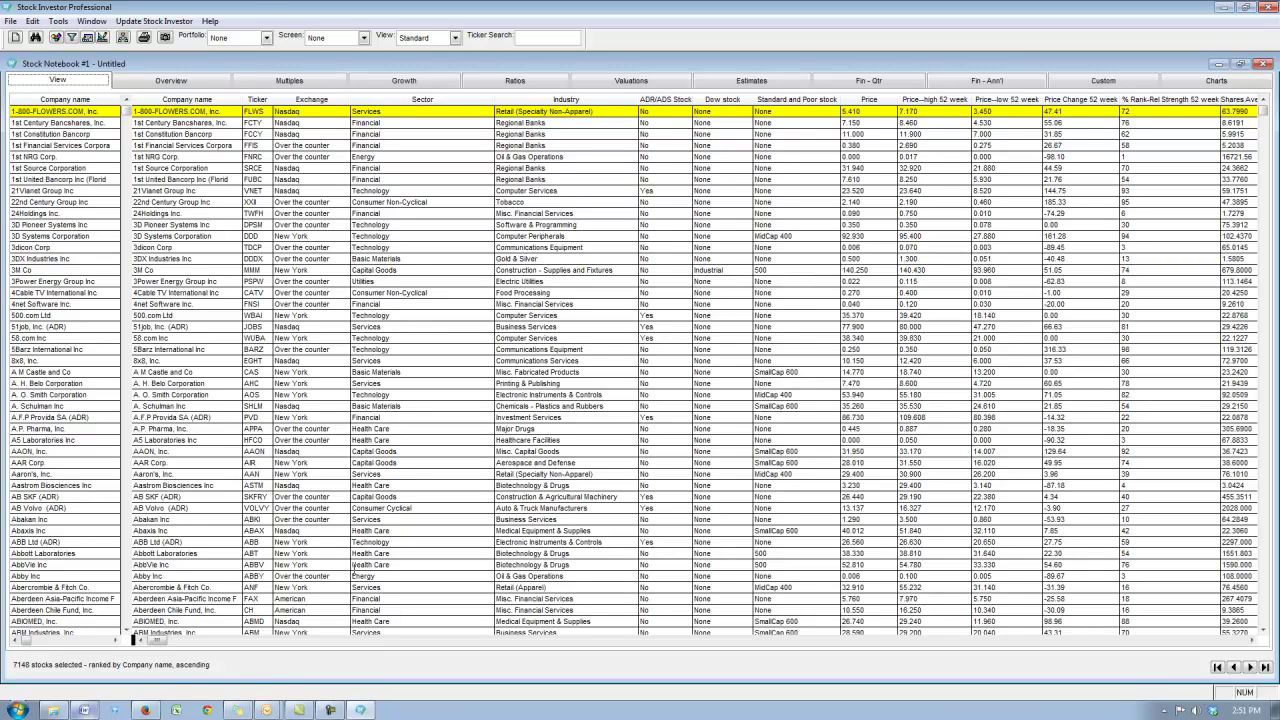
pyautogui.click(210, 21)
pyautogui.click(232, 112)
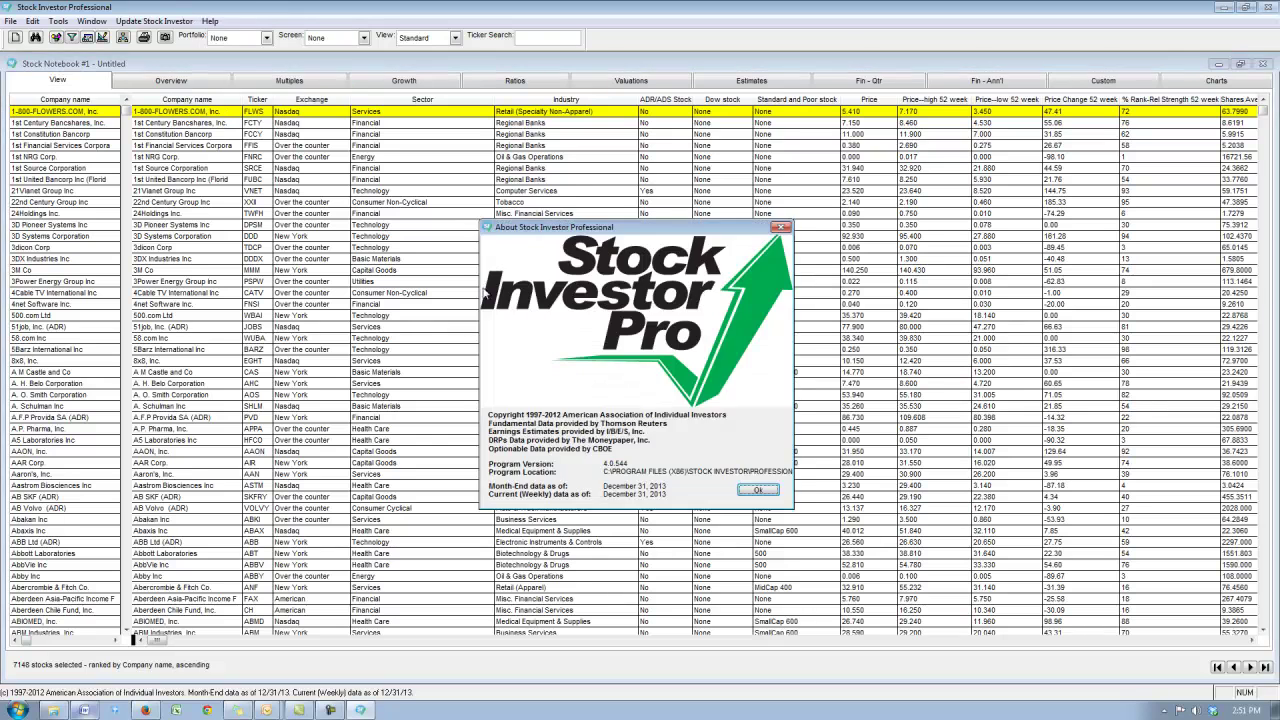
pyautogui.click(758, 489)
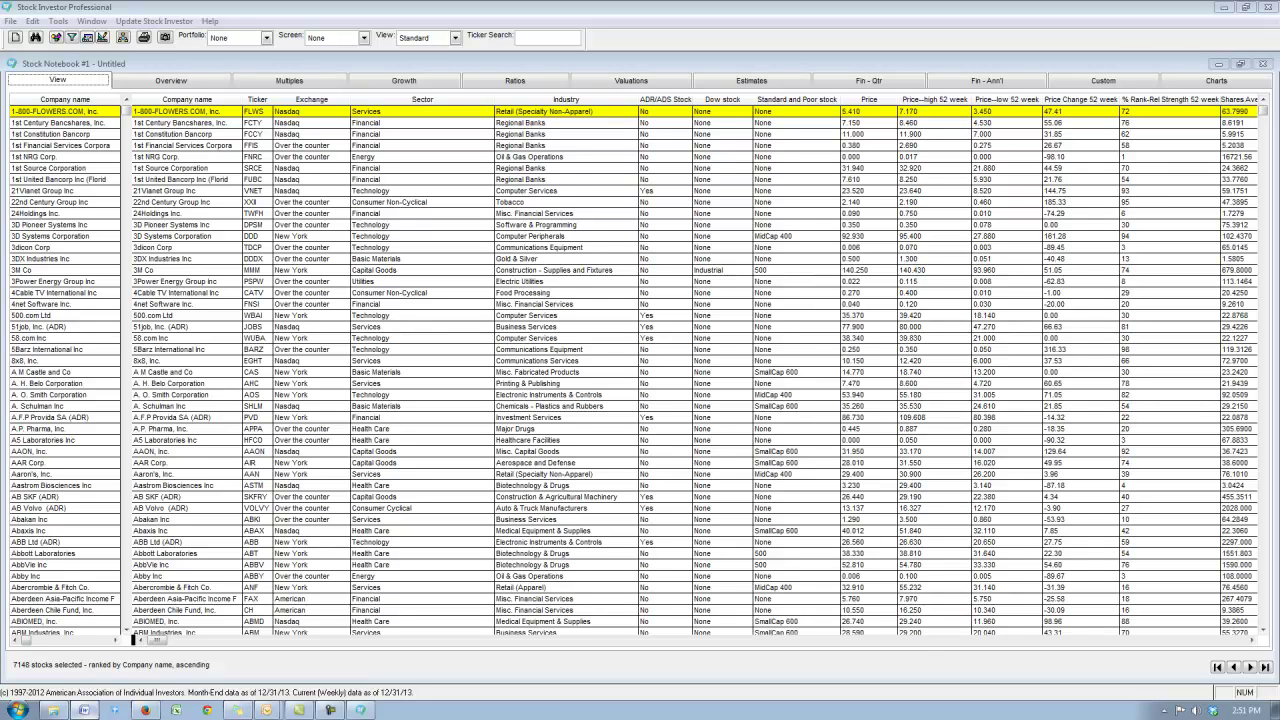
pyautogui.click(104, 38)
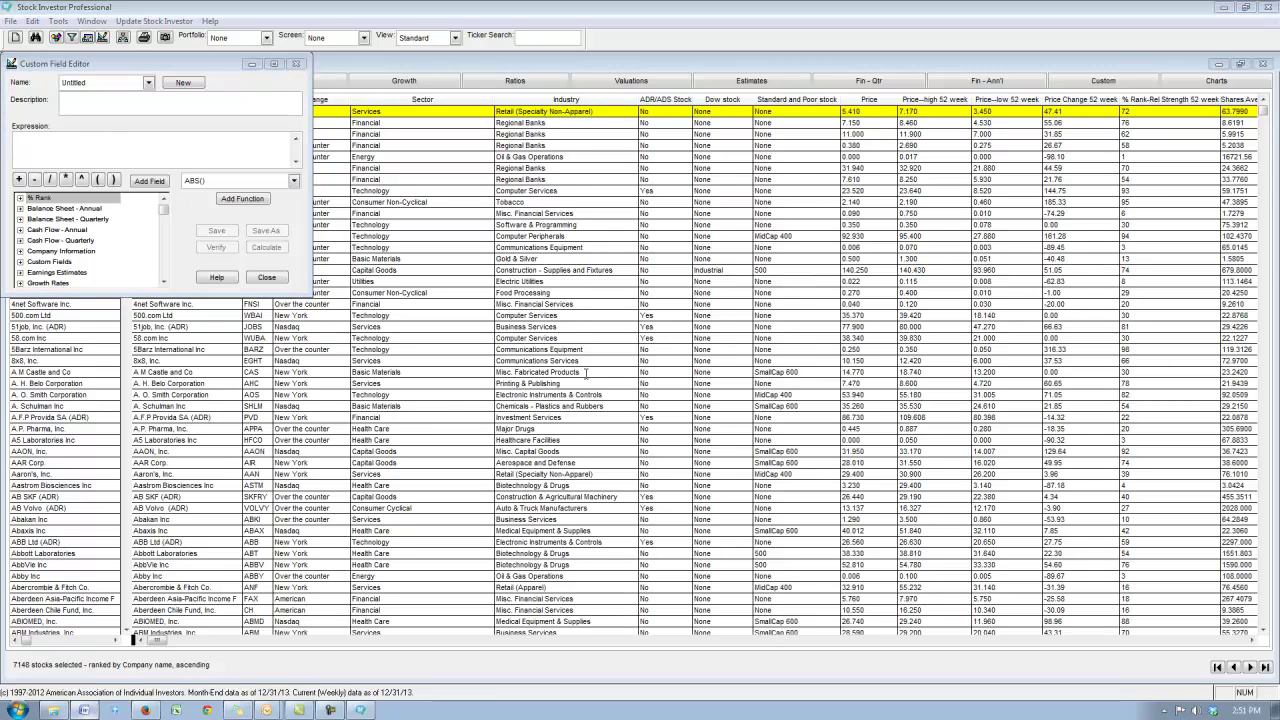
# - Save GrowthRate([Price M001],[Price M002],1) as custom field Monthly Performance and calculate it
pyautogui.click(52, 138)
pyautogui.write('GrowthRate([Price M001],[Price M002],1)')
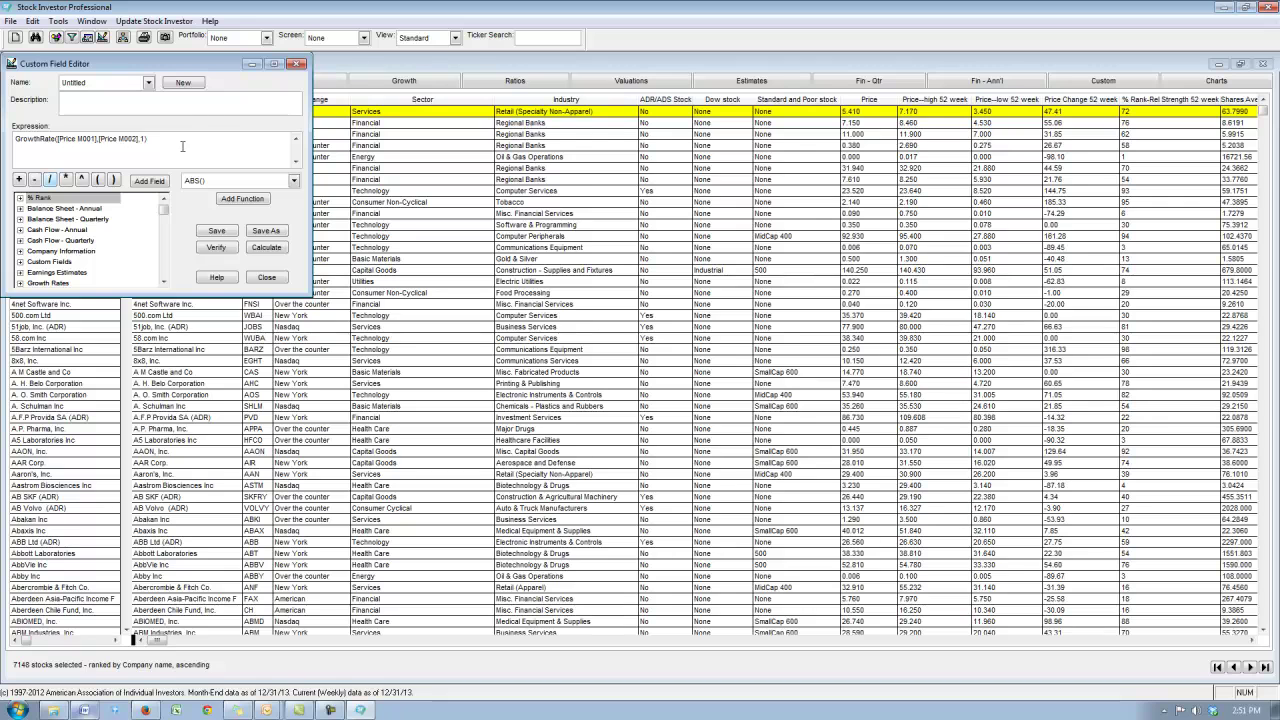
pyautogui.click(264, 232)
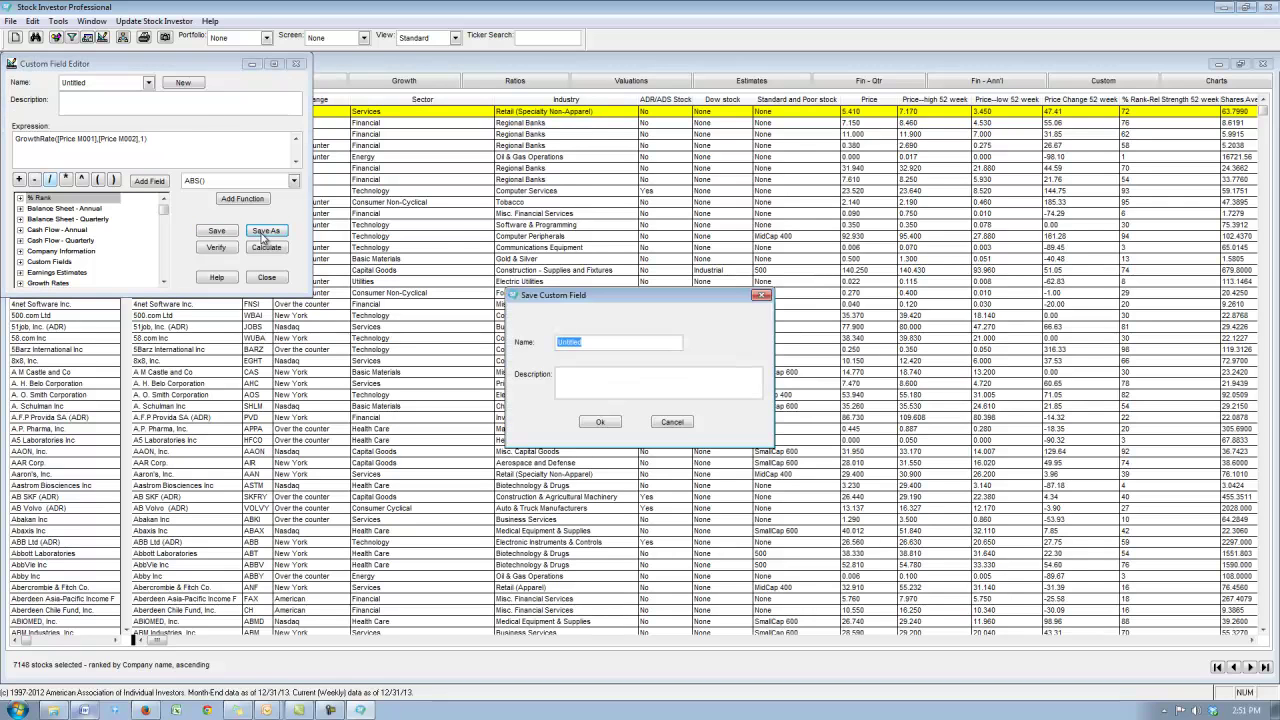
pyautogui.write('Monthly Performance')
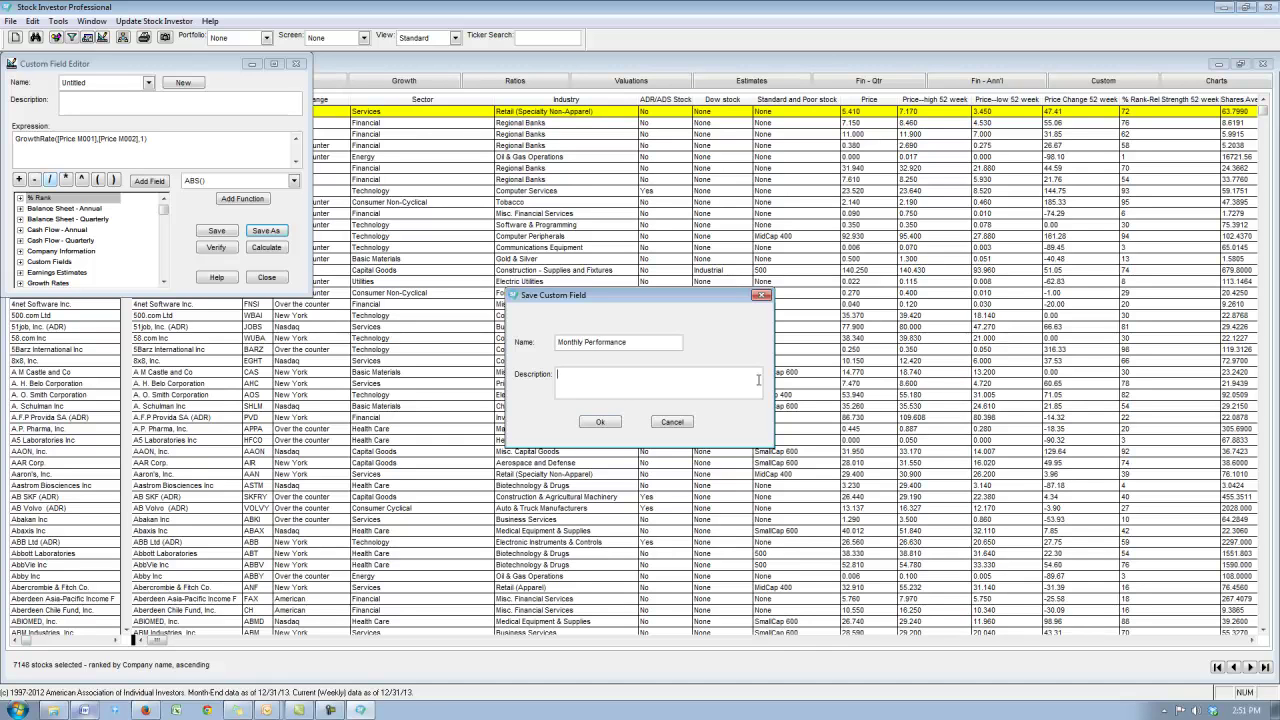
pyautogui.press('Return')
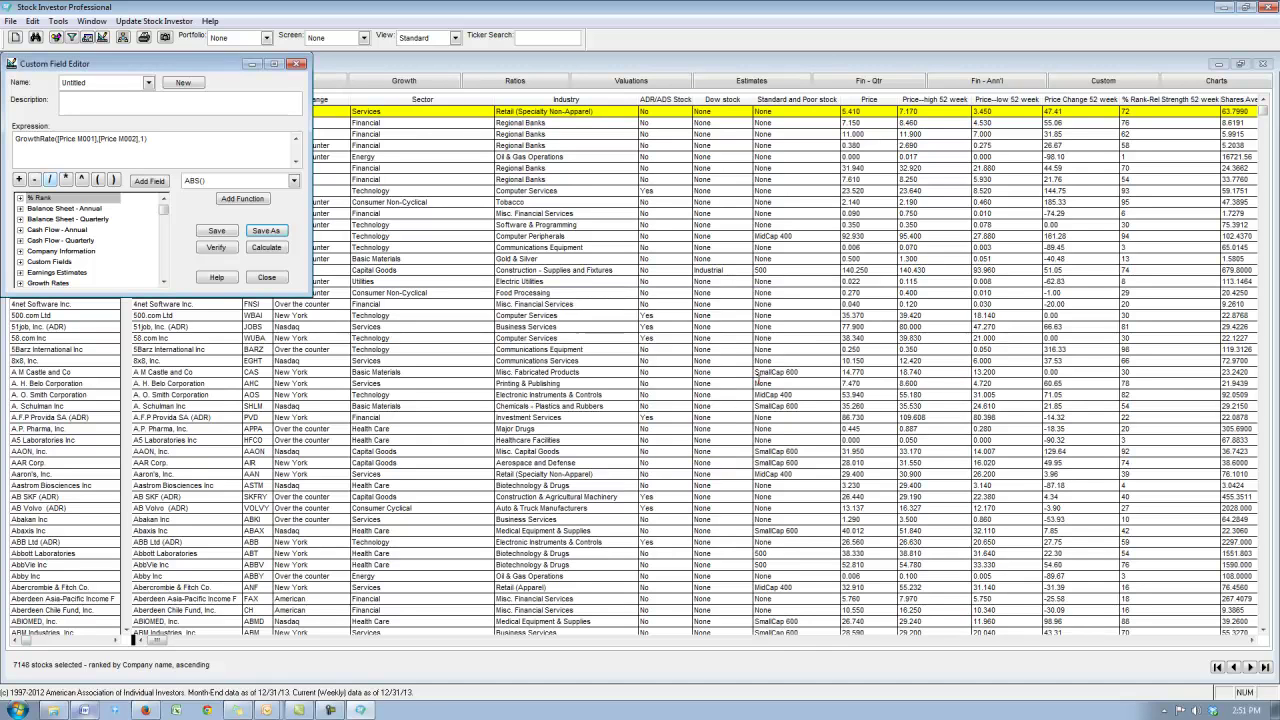
pyautogui.click(654, 399)
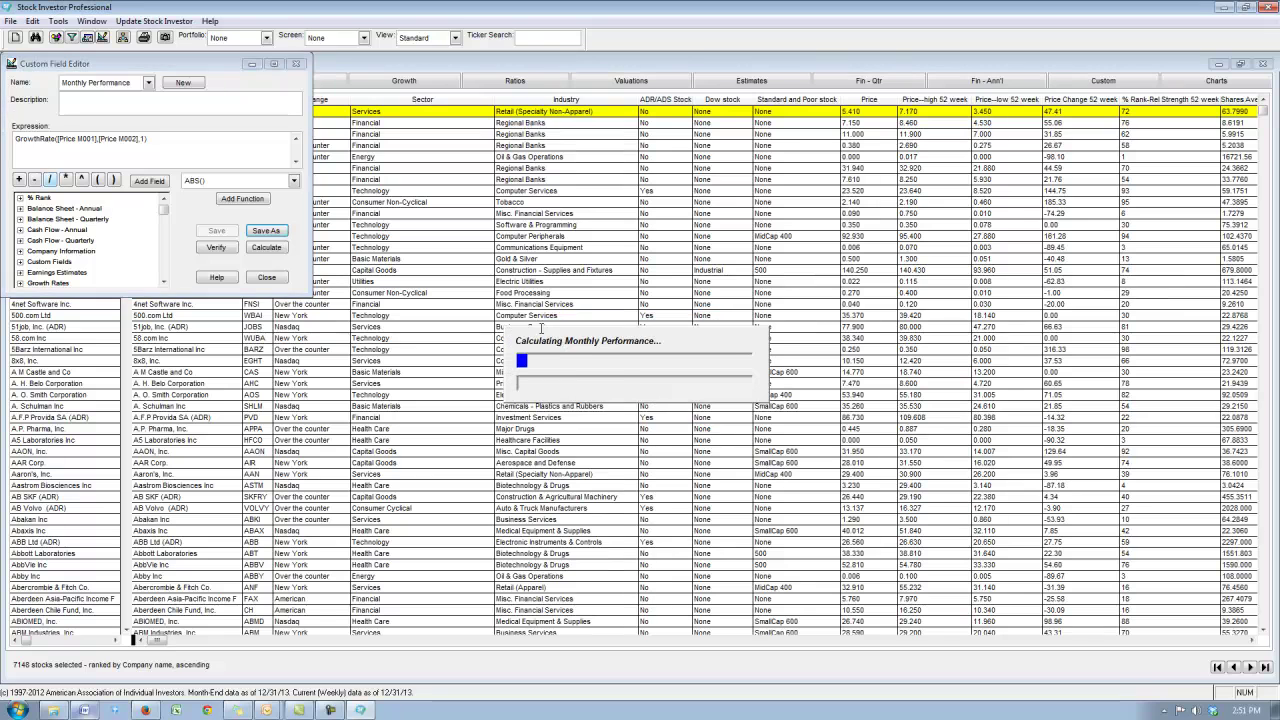
pyautogui.click(297, 64)
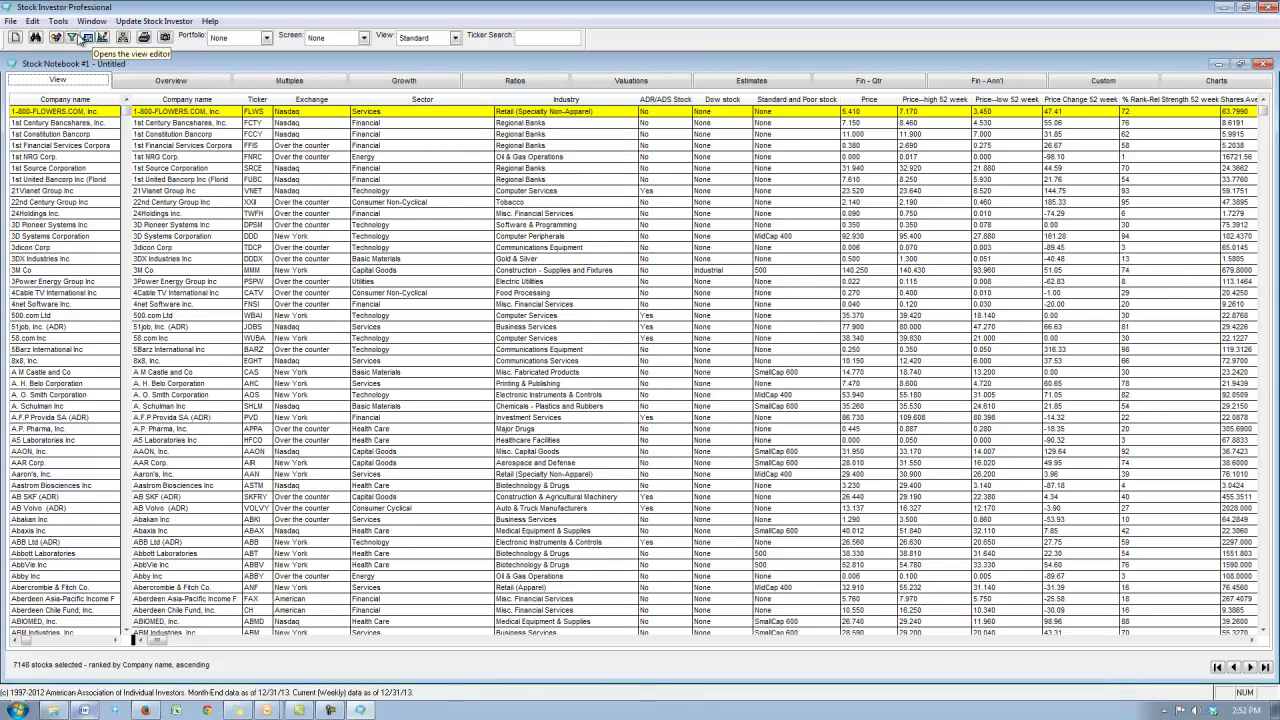
# - Add the Monthly Performance custom field to a view saved as 'Monthly Performance View'
pyautogui.click(87, 38)
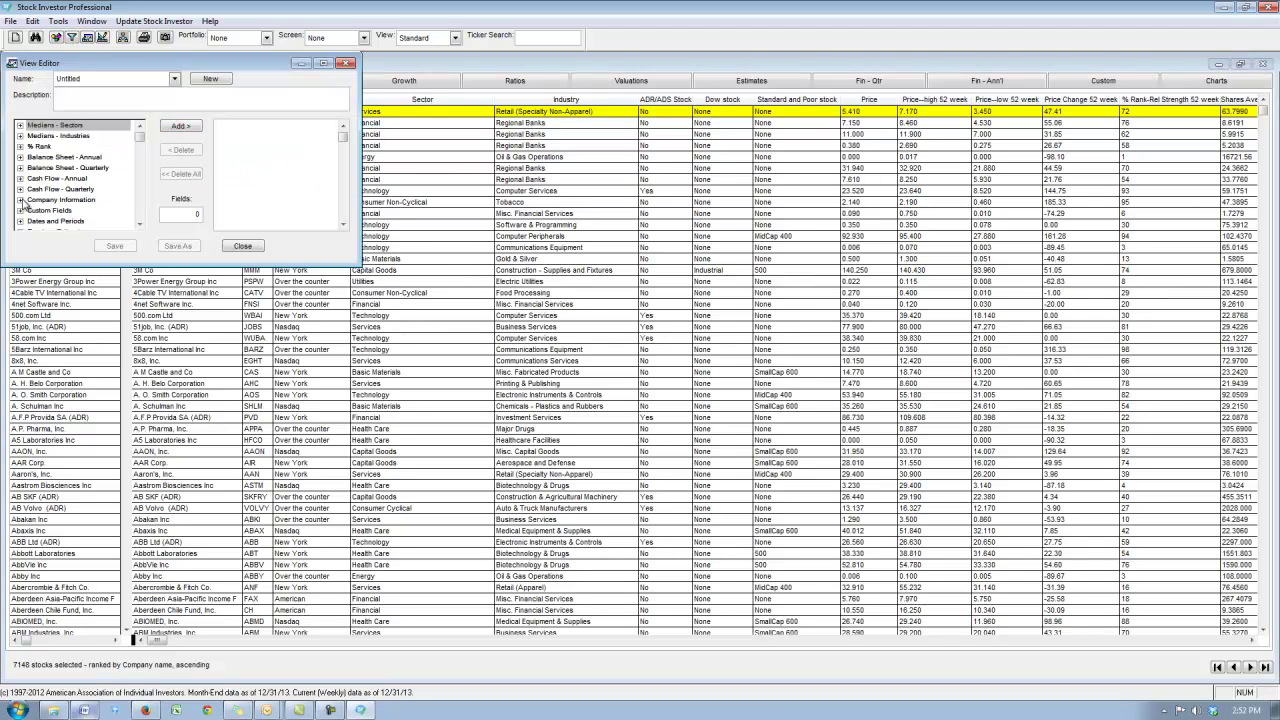
pyautogui.click(20, 210)
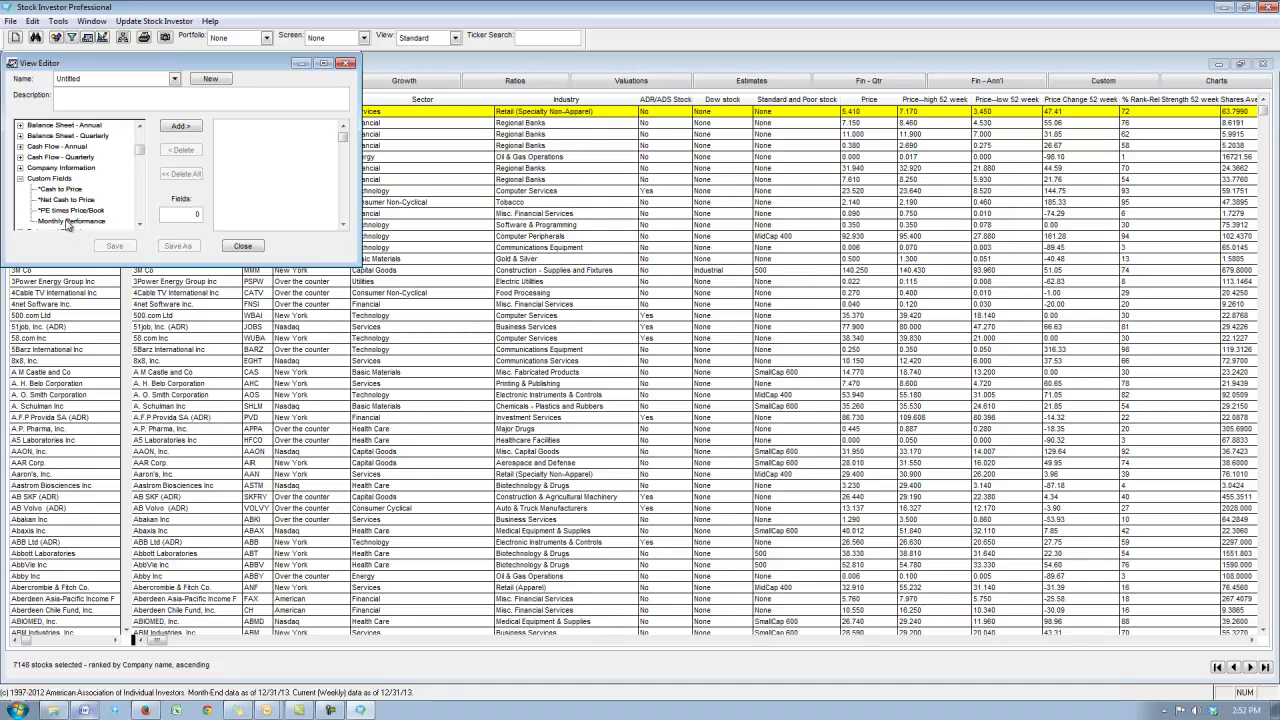
pyautogui.doubleClick(68, 221)
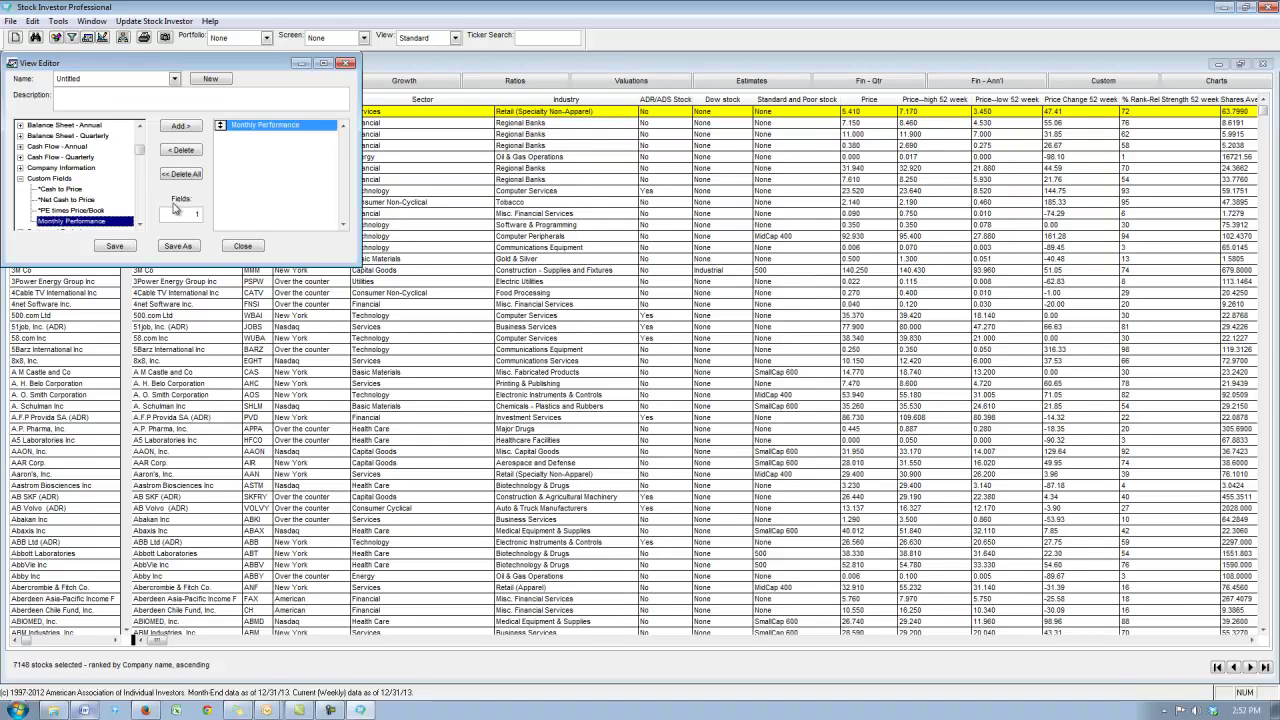
pyautogui.click(180, 246)
pyautogui.write('Month')
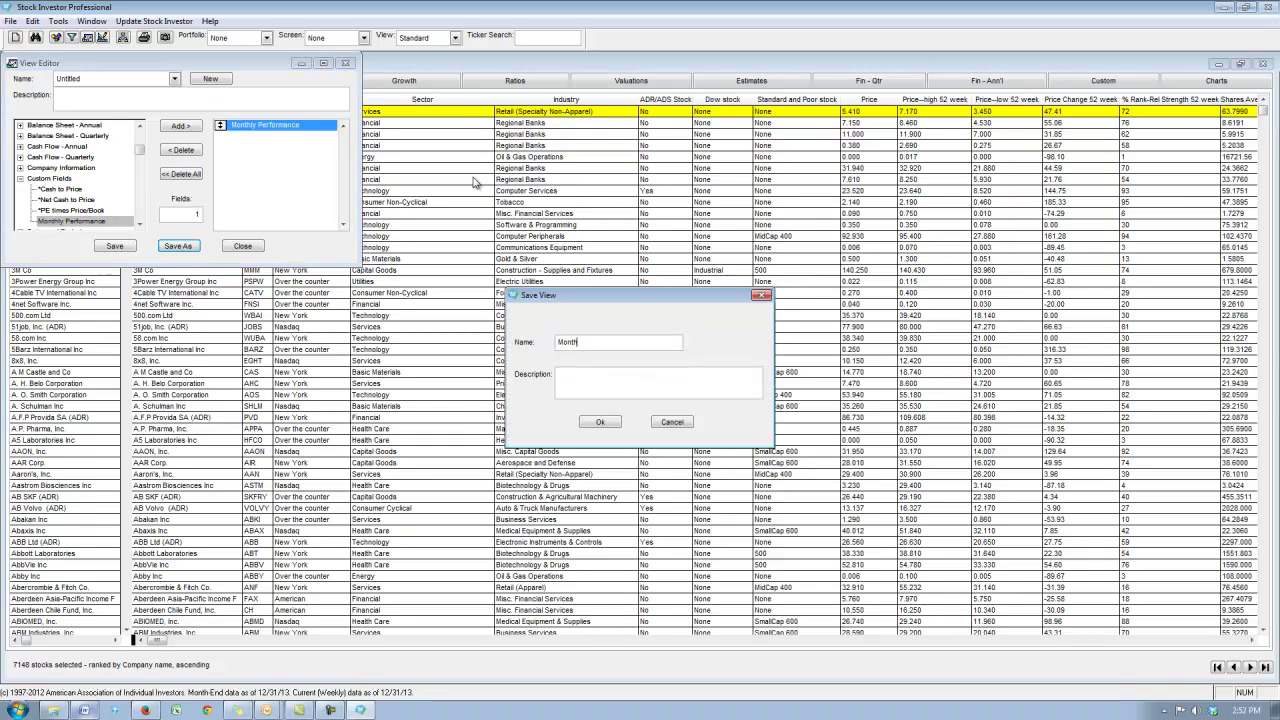
pyautogui.write('ly Perfm')
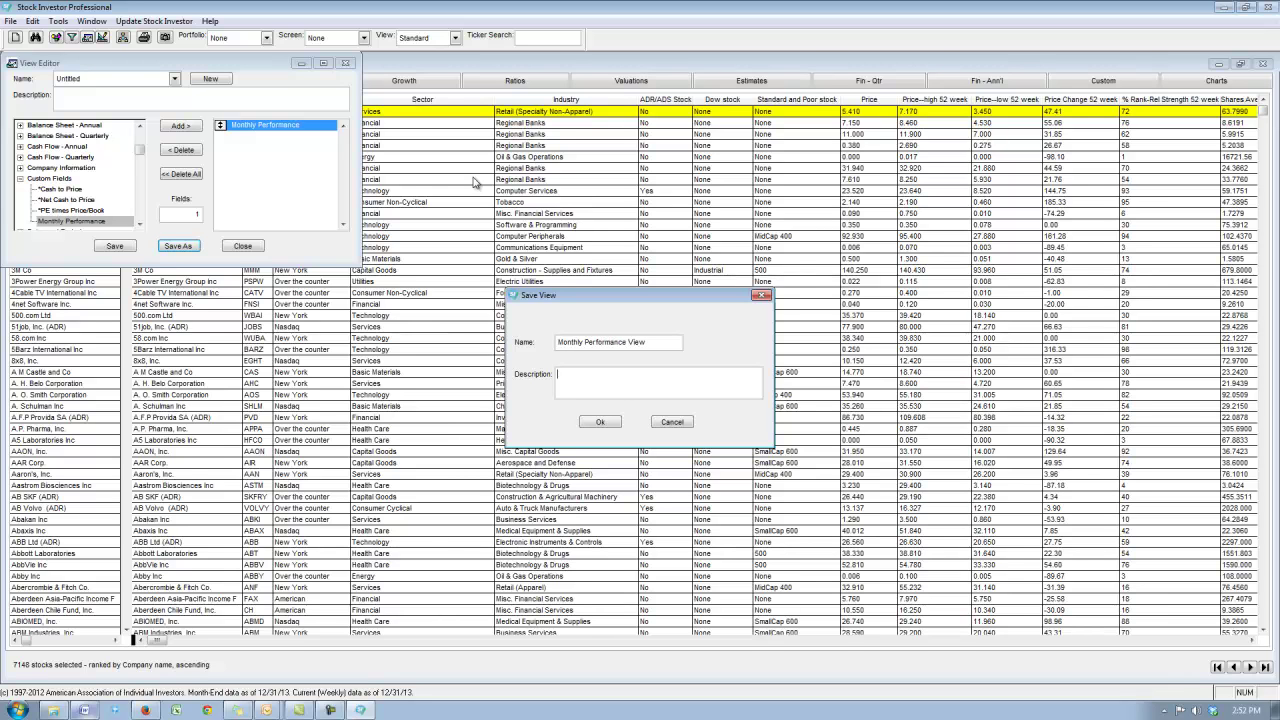
pyautogui.click(600, 421)
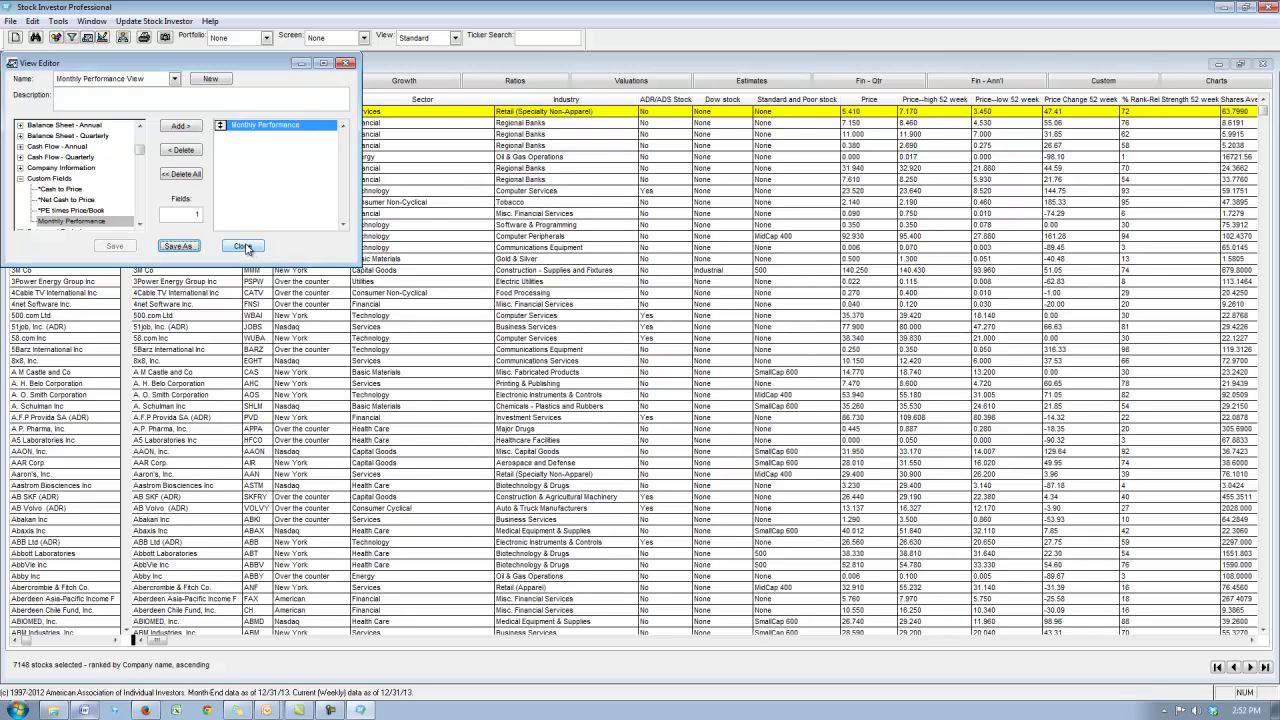
pyautogui.click(244, 247)
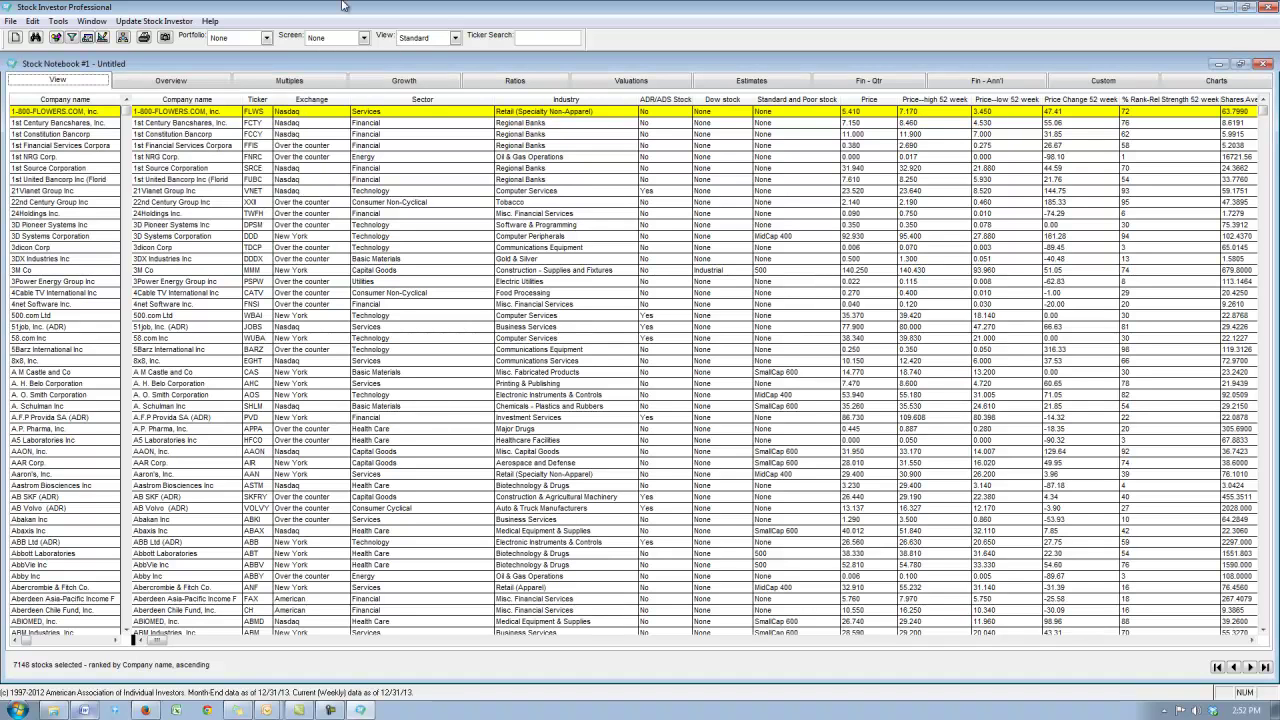
# - Apply the *Piotroski: High F-Score screen from the toolbar's screen list
pyautogui.click(338, 38)
pyautogui.scroll(-2, 430, 90)
pyautogui.scroll(-8, 431, 96)
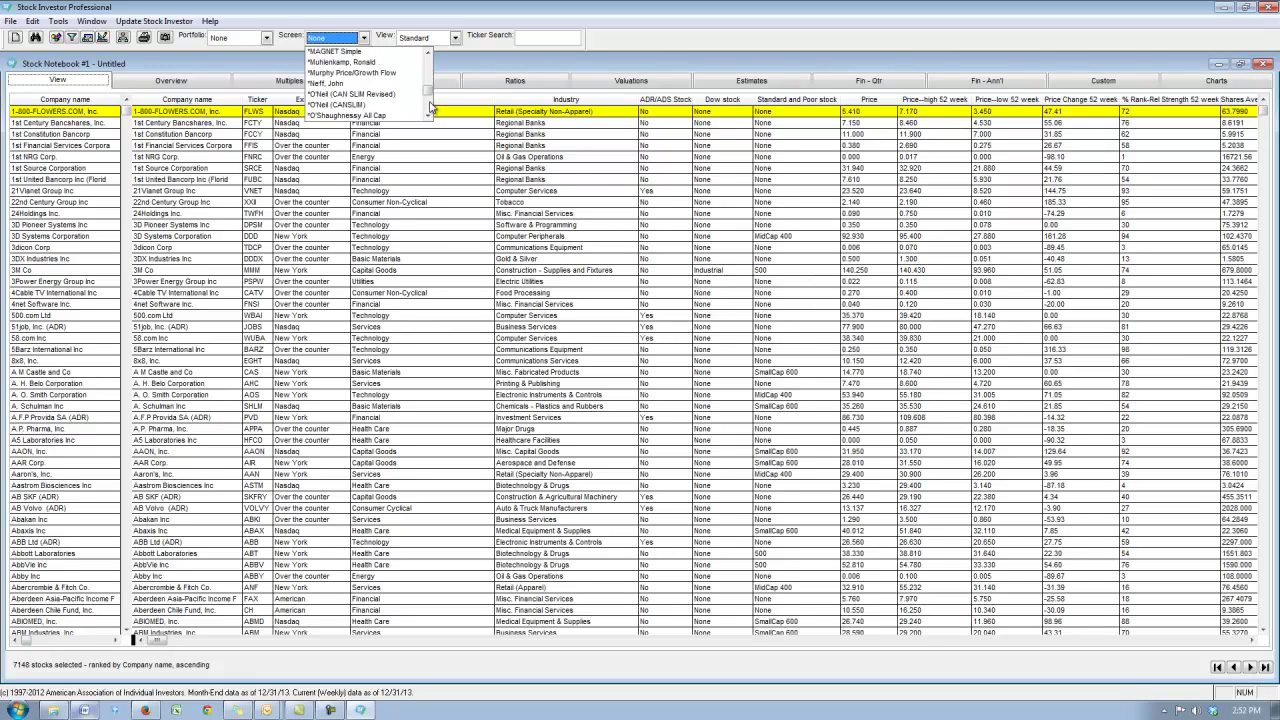
pyautogui.click(431, 106)
pyautogui.scroll(-2, 430, 100)
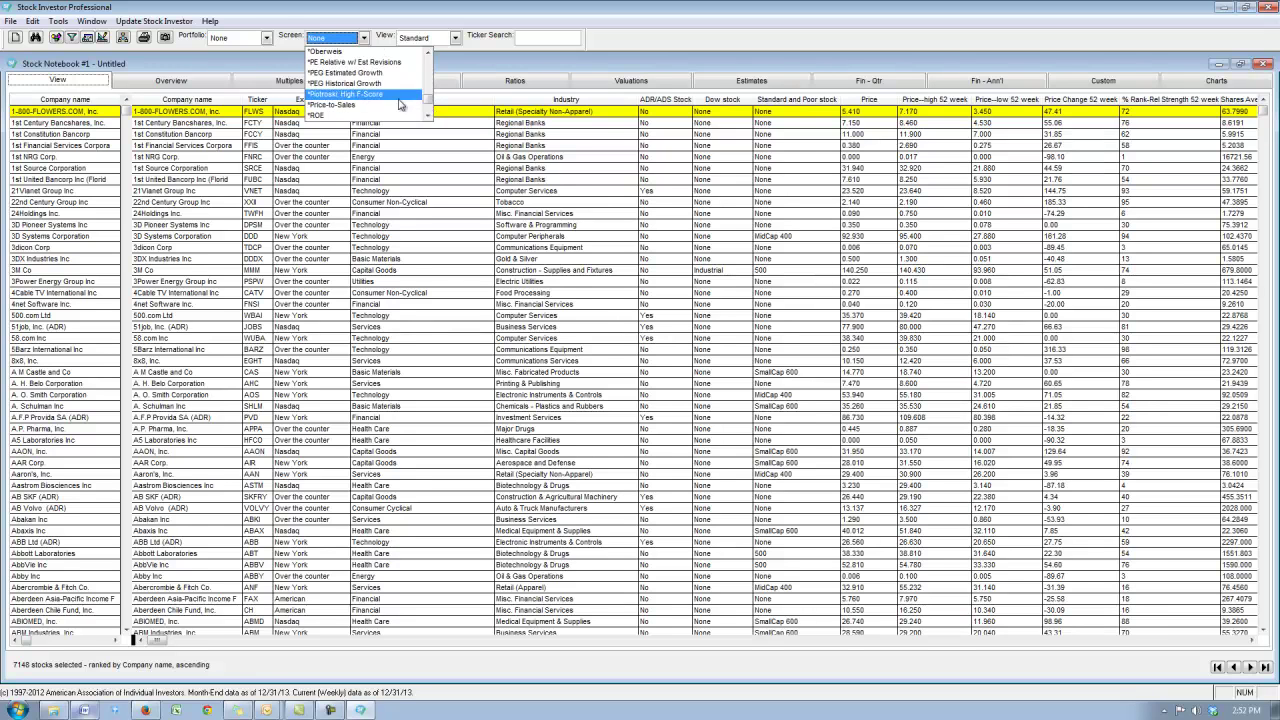
pyautogui.click(362, 100)
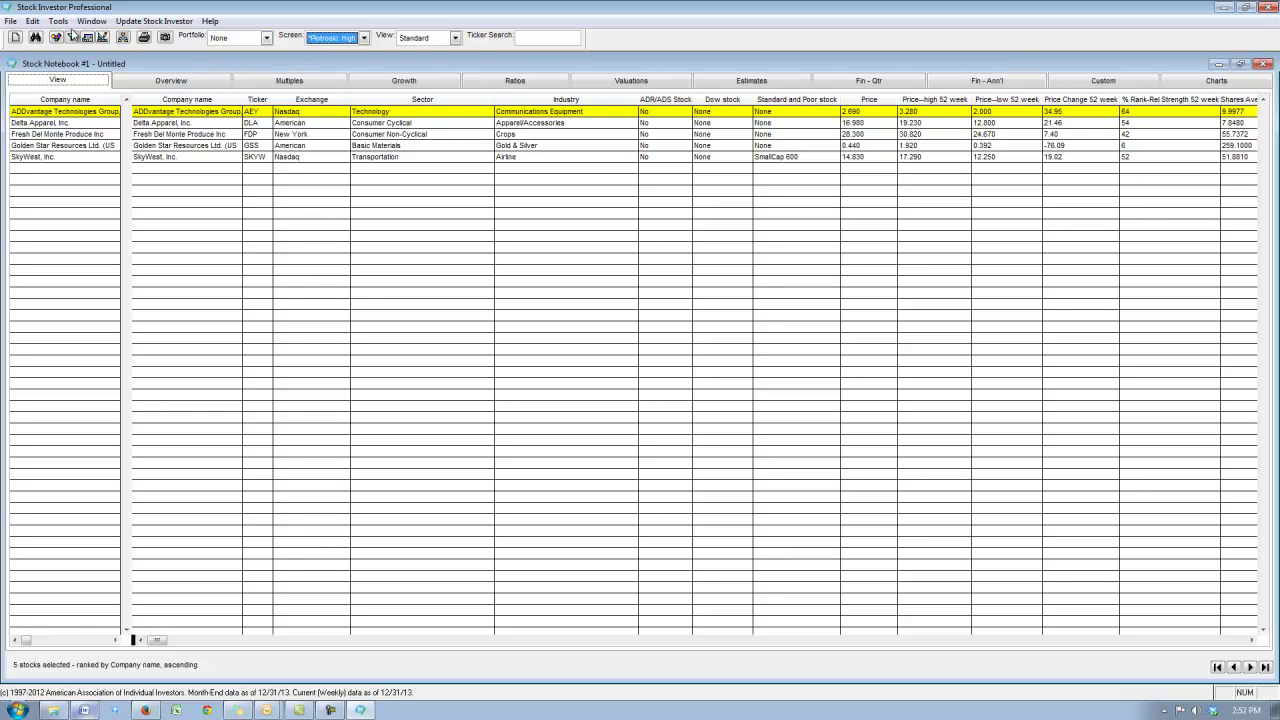
# - Save the screened notebook as portfolio 'Piotroski January' and close Stock Investor Pro
pyautogui.click(10, 21)
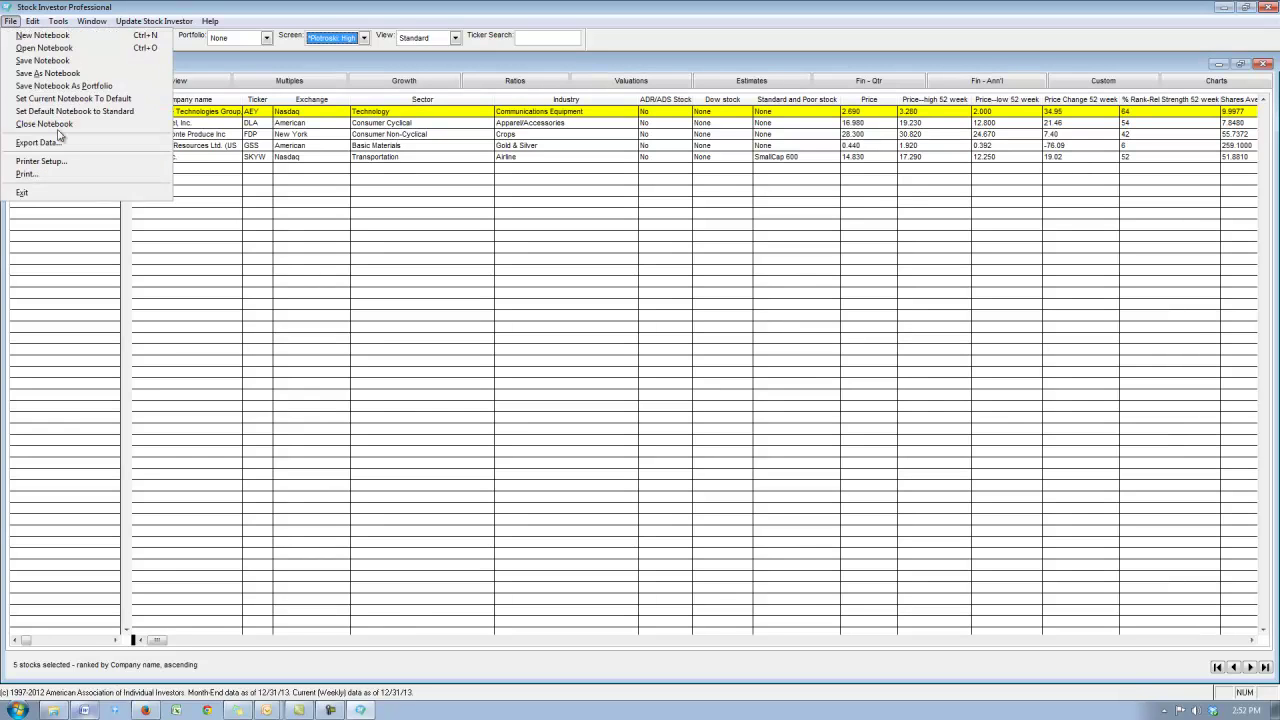
pyautogui.click(52, 87)
pyautogui.write('Fiotroski January')
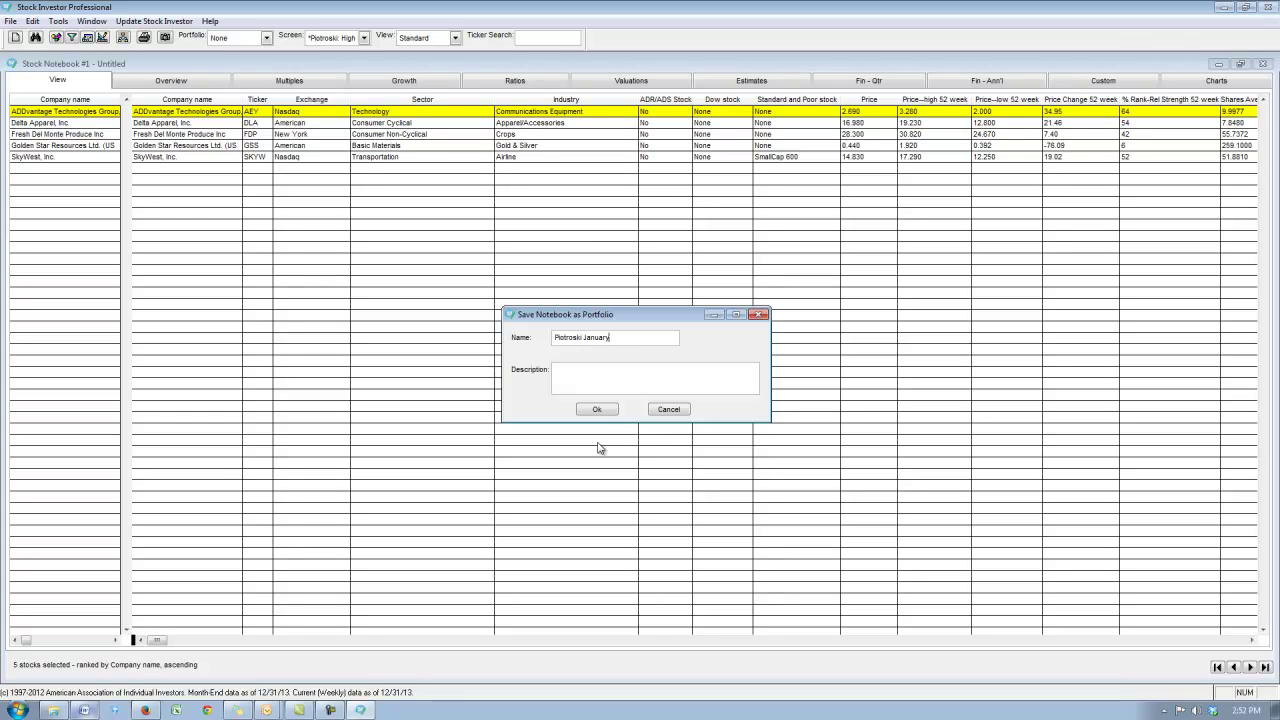
pyautogui.click(597, 410)
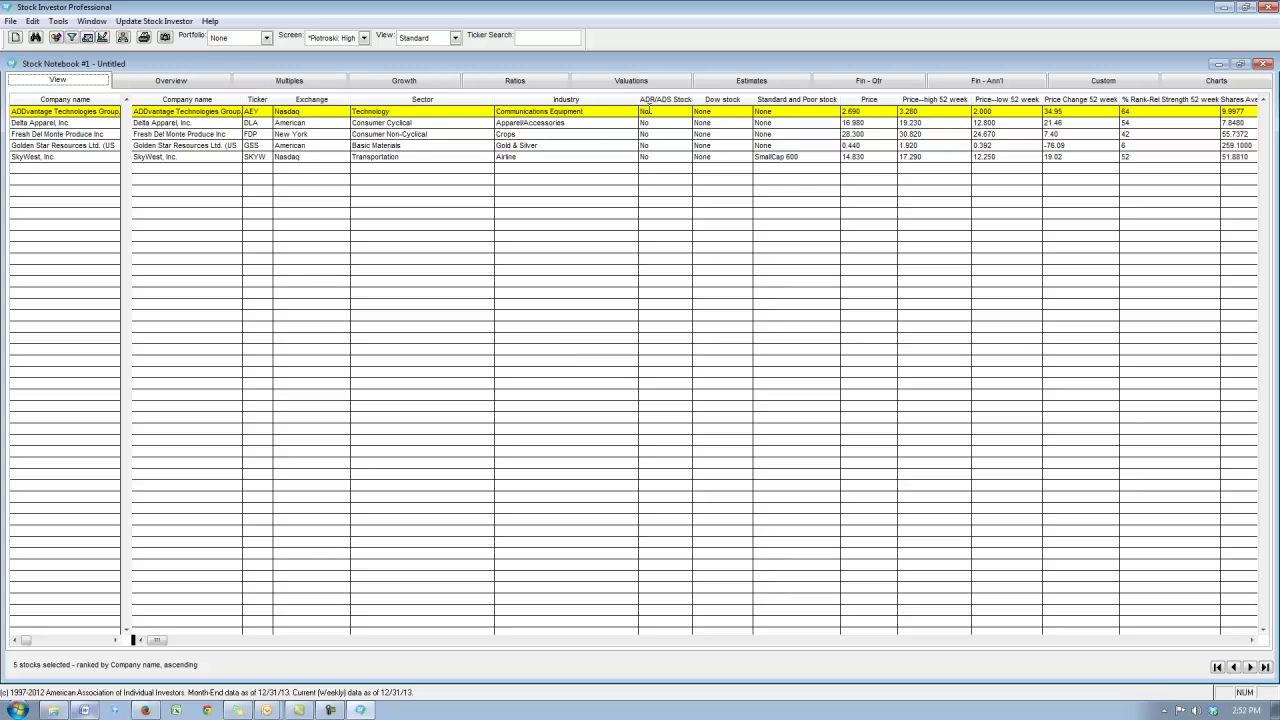
pyautogui.click(1271, 10)
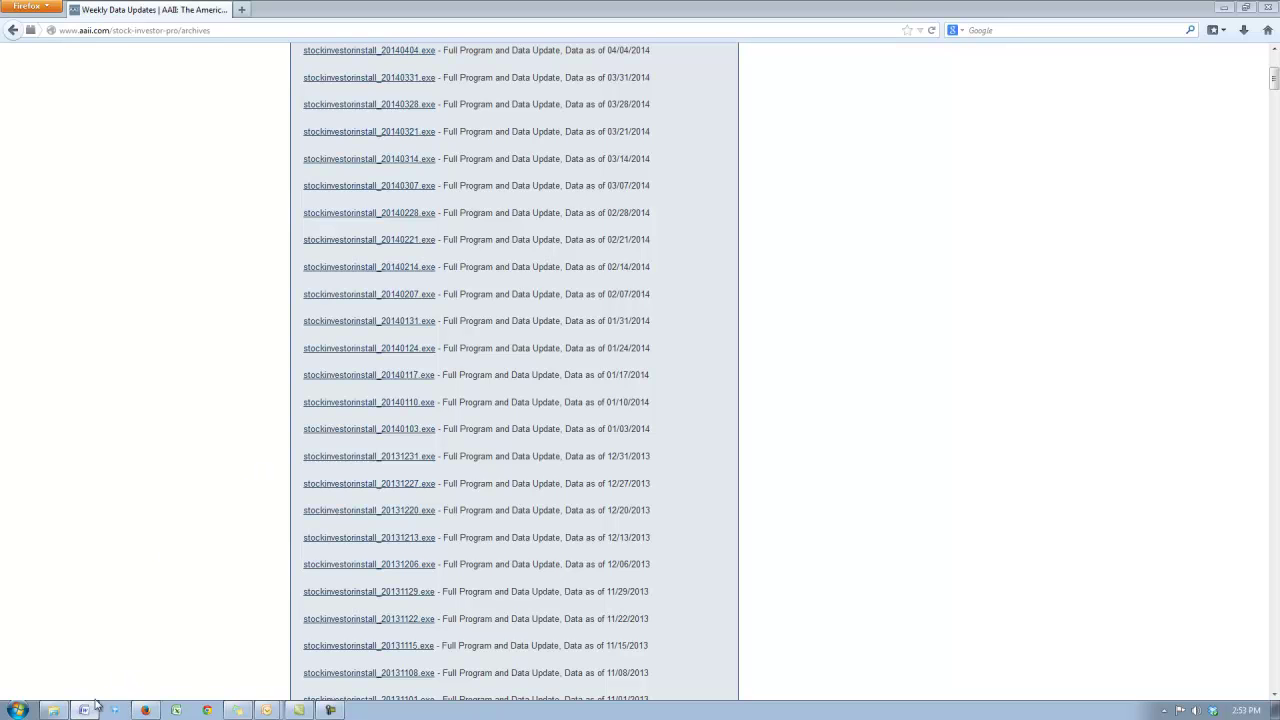
# - Close the Firefox window showing the AAII weekly data updates archive
pyautogui.click(1000, 6)
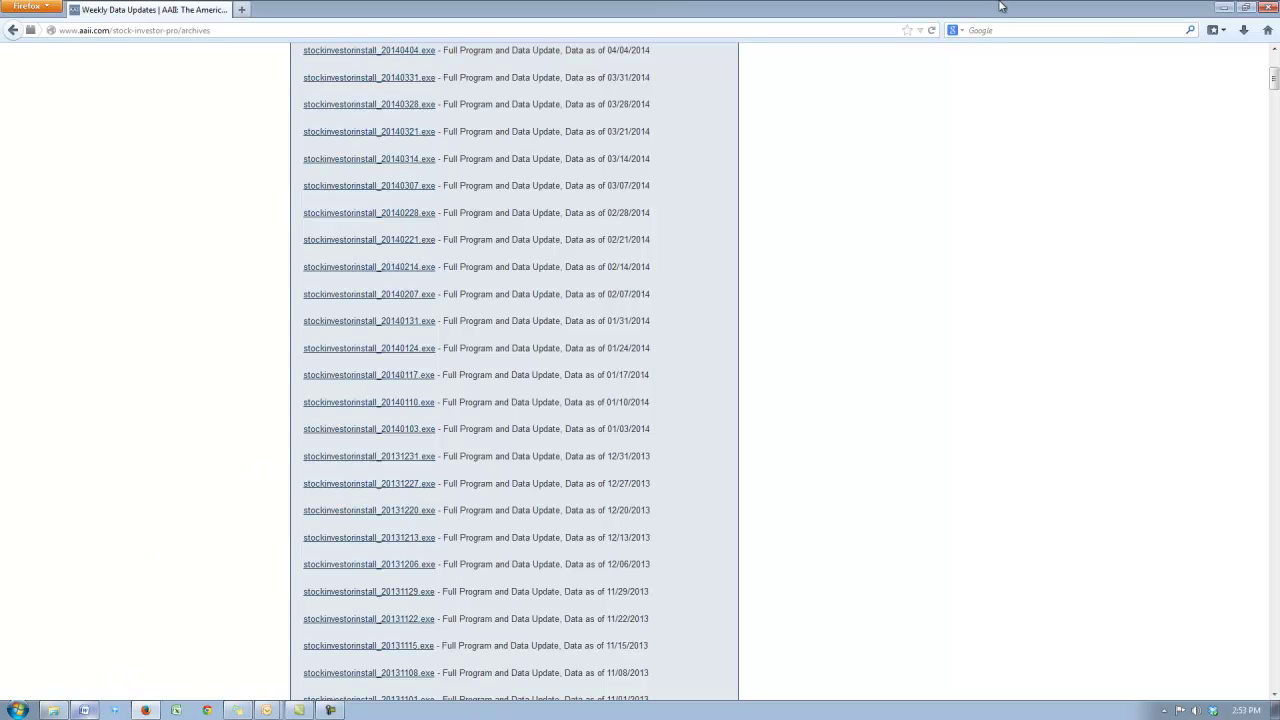
pyautogui.click(1268, 8)
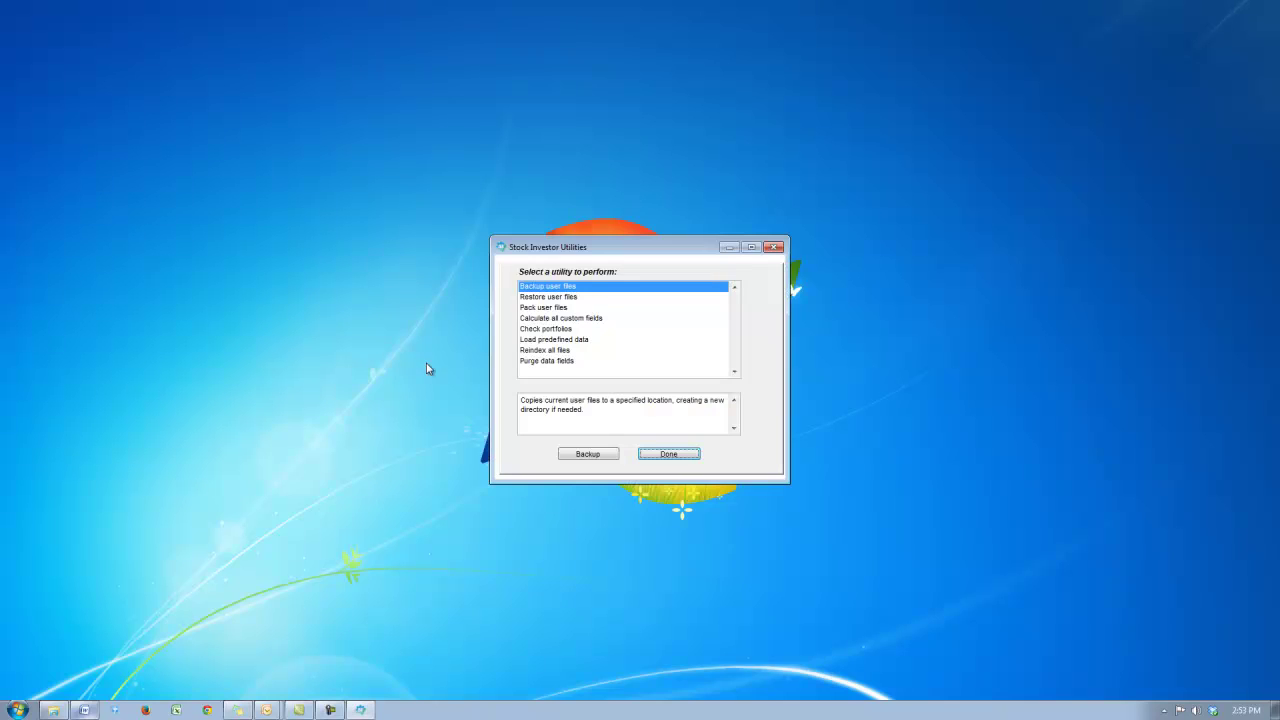
# - Back up the user files into C:\backup for screen test and close the utilities
pyautogui.click(582, 459)
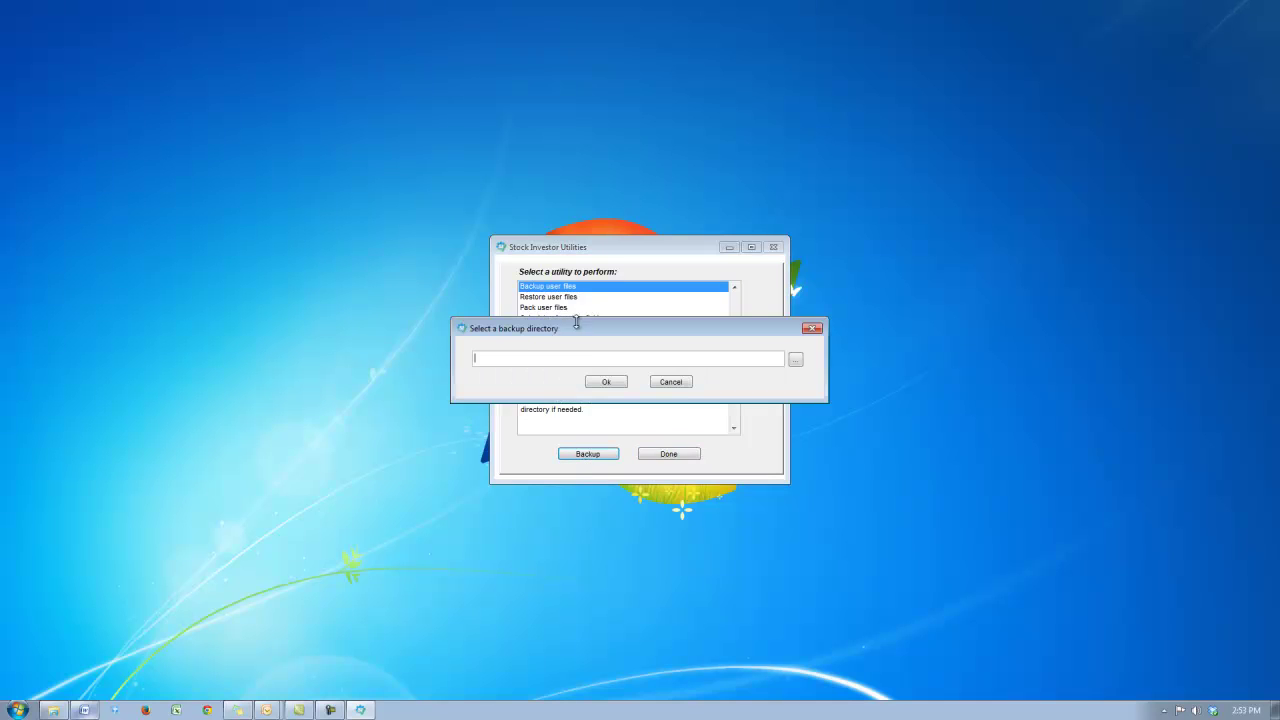
pyautogui.click(795, 359)
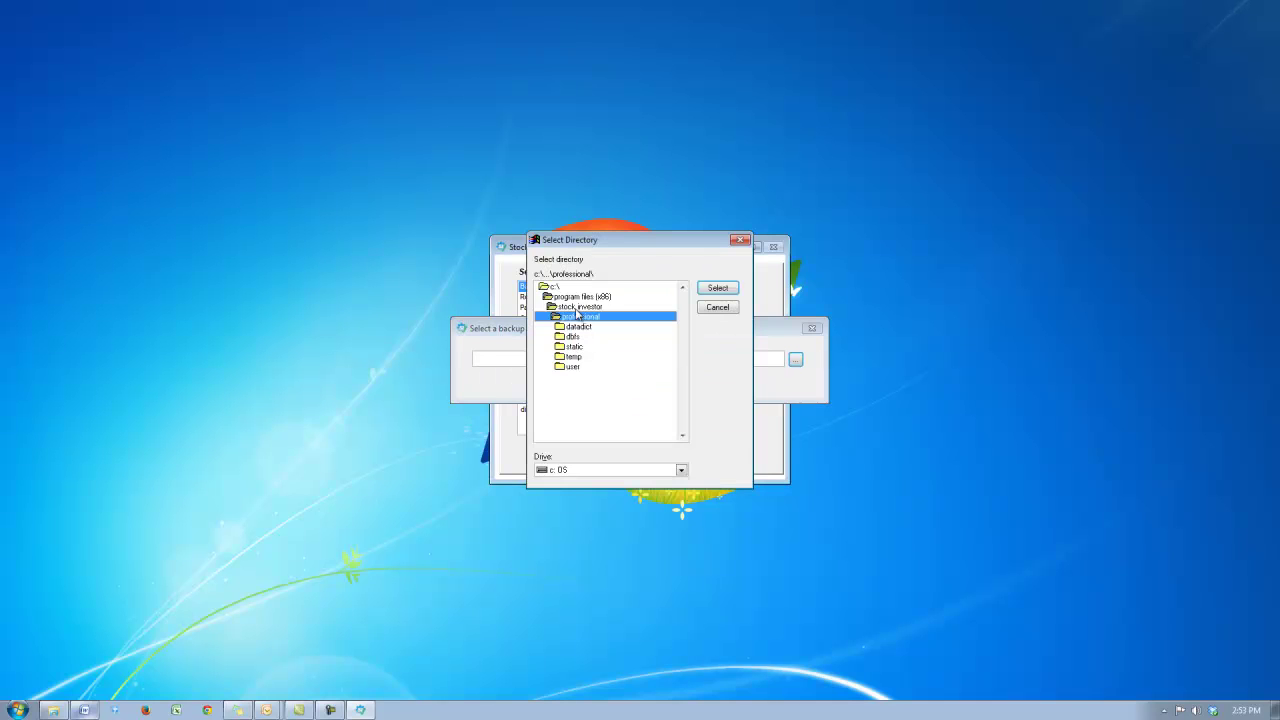
pyautogui.doubleClick(556, 287)
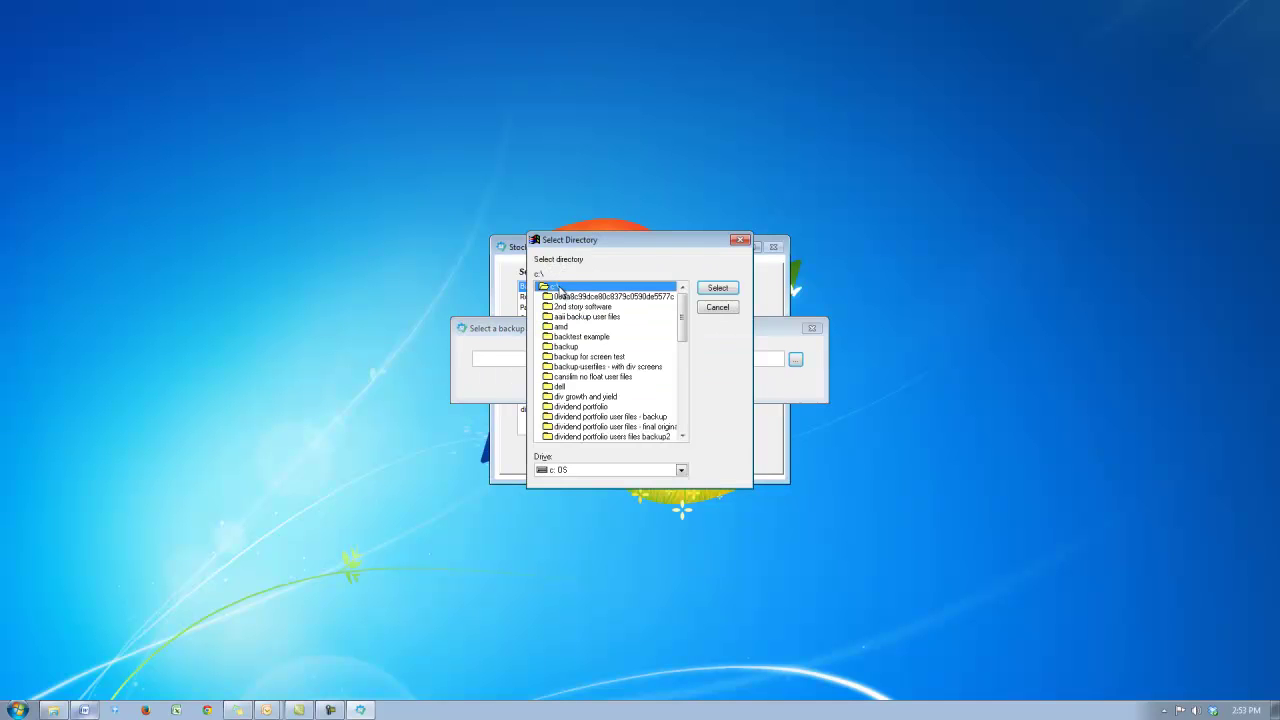
pyautogui.doubleClick(580, 357)
pyautogui.click(718, 288)
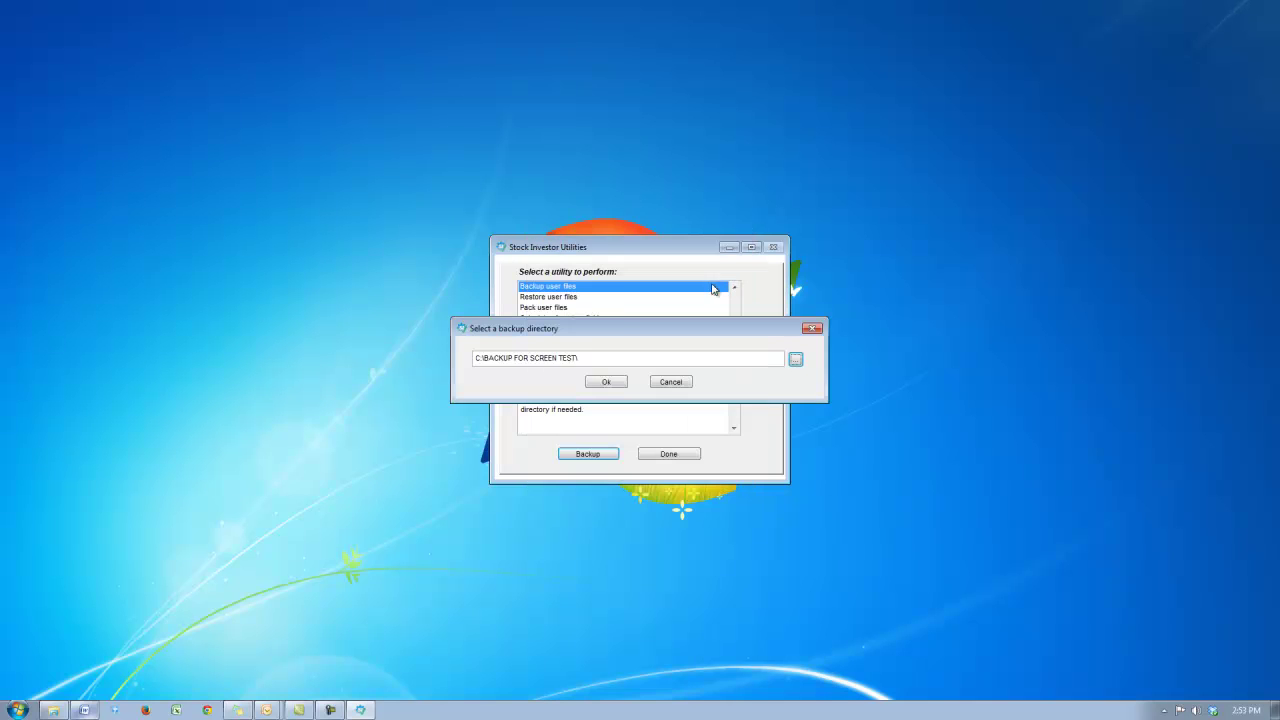
pyautogui.click(603, 381)
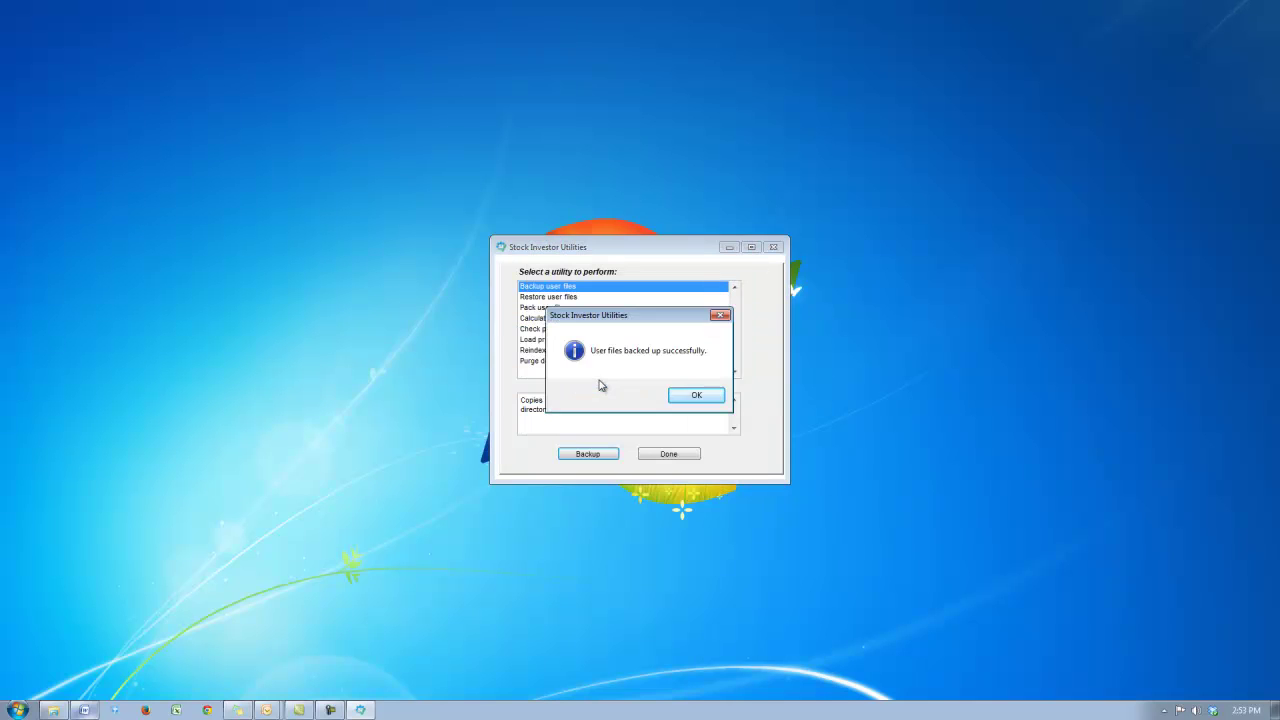
pyautogui.click(697, 396)
pyautogui.click(686, 450)
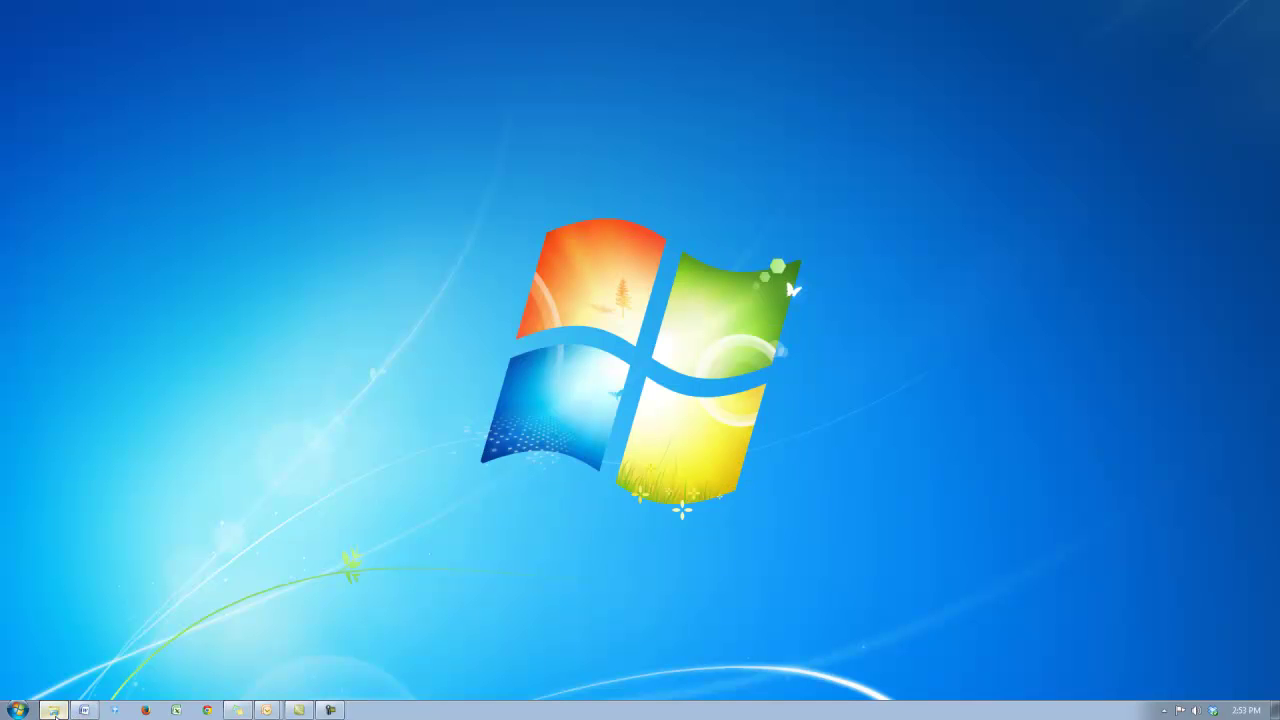
pyautogui.click(54, 710)
# - Run stockinvestorinstall_20140131.exe from Downloads and minimize the Explorer window
pyautogui.click(524, 339)
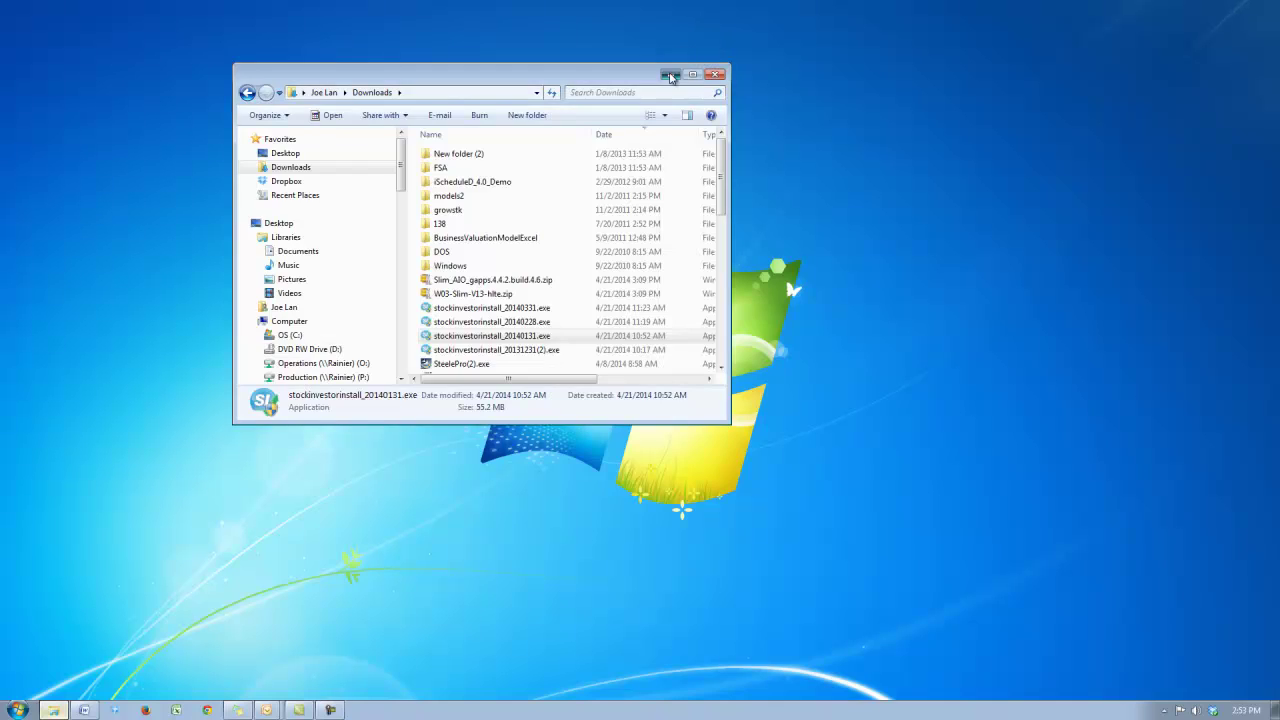
pyautogui.click(670, 76)
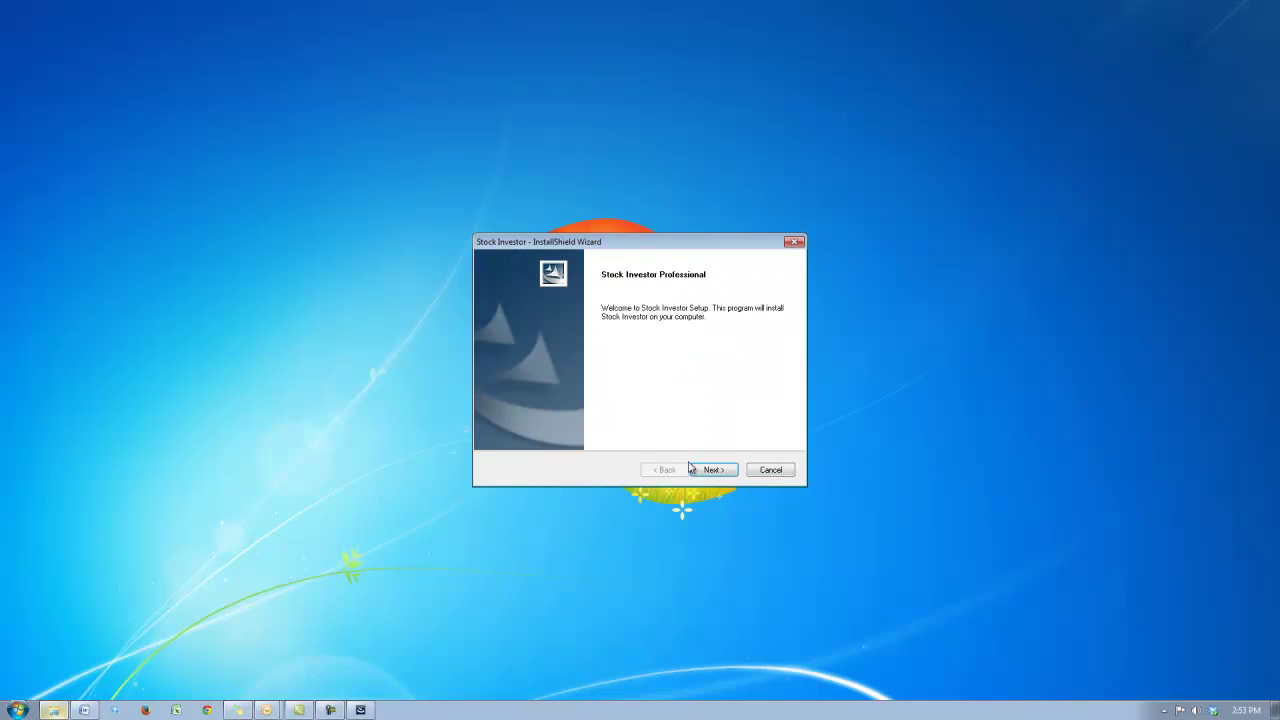
# - Accept the license and default folders, keep existing user files, and start copying files
pyautogui.click(709, 470)
pyautogui.click(709, 470)
pyautogui.click(711, 470)
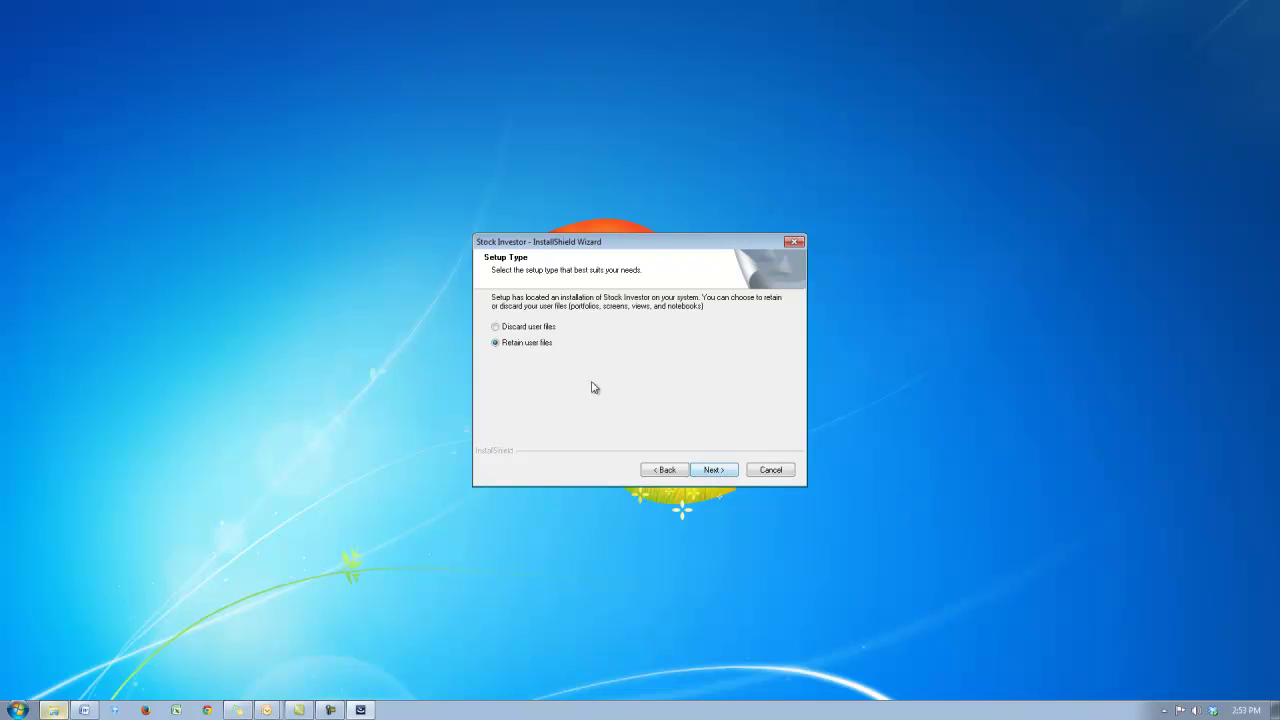
pyautogui.click(719, 472)
pyautogui.click(719, 472)
pyautogui.click(719, 472)
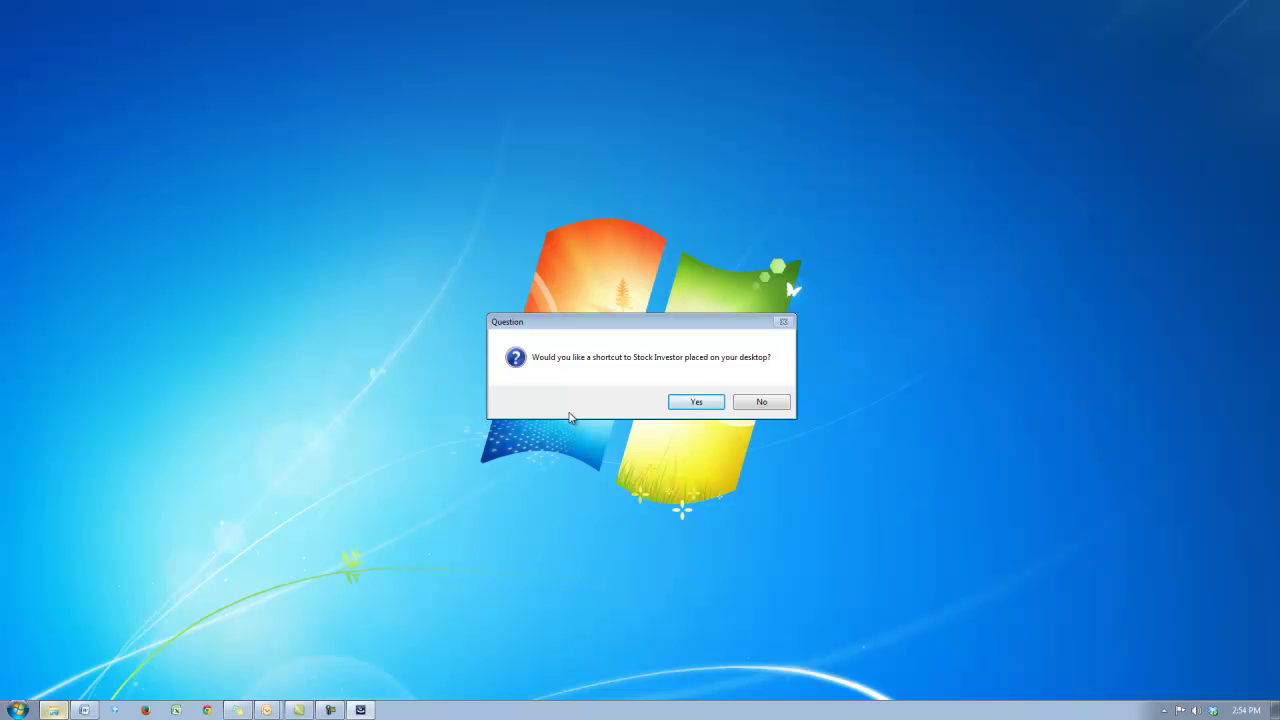
# - Add a desktop shortcut, skip the ReadMe, and finish so Stock Investor Pro launches
pyautogui.click(695, 404)
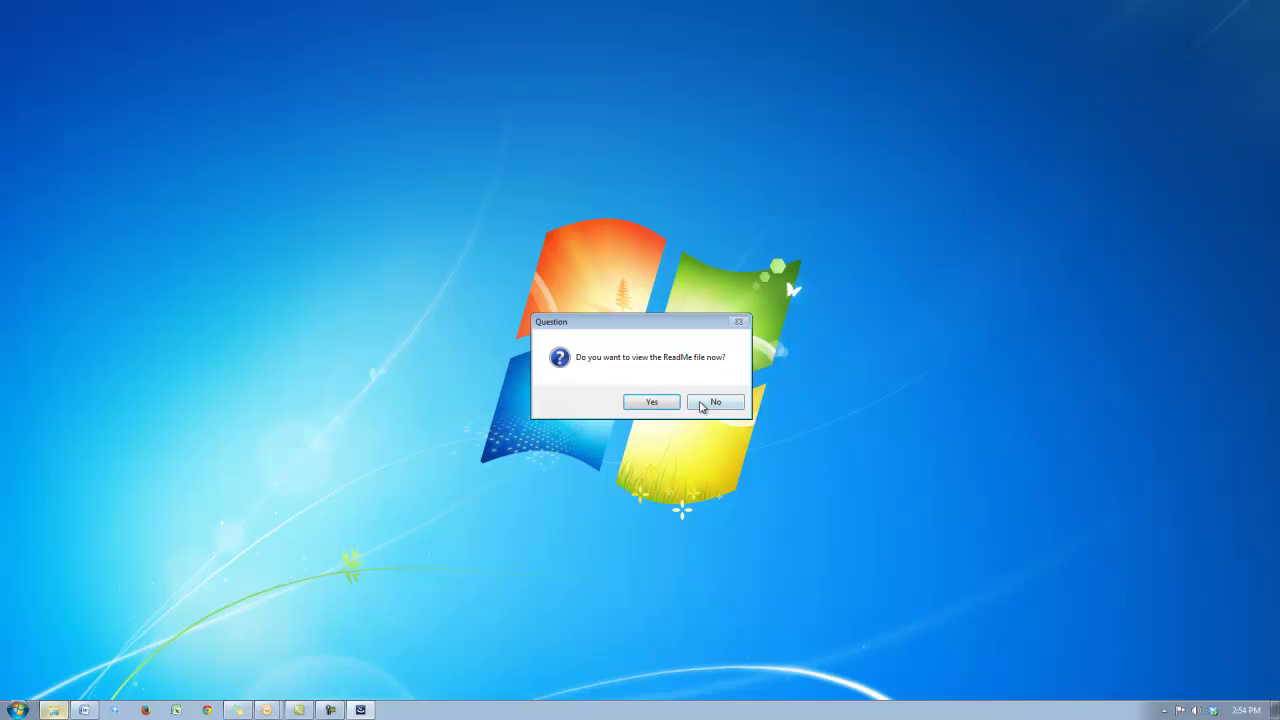
pyautogui.click(714, 403)
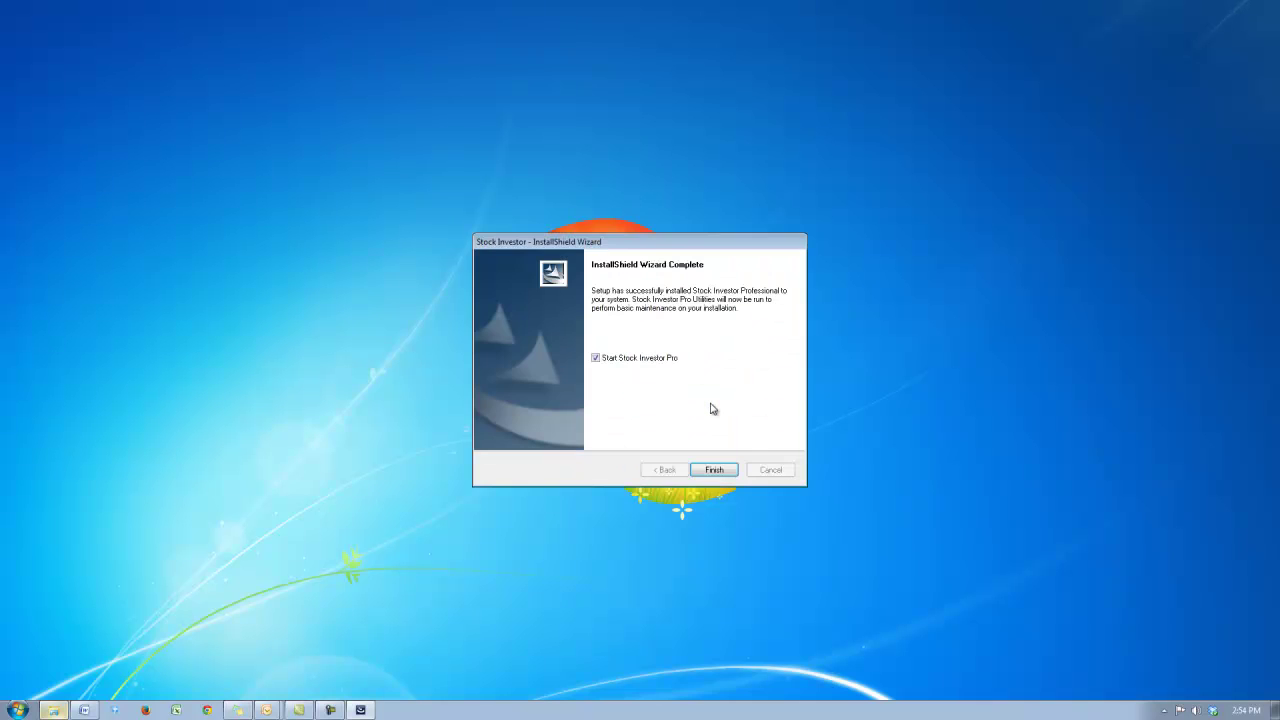
pyautogui.click(713, 470)
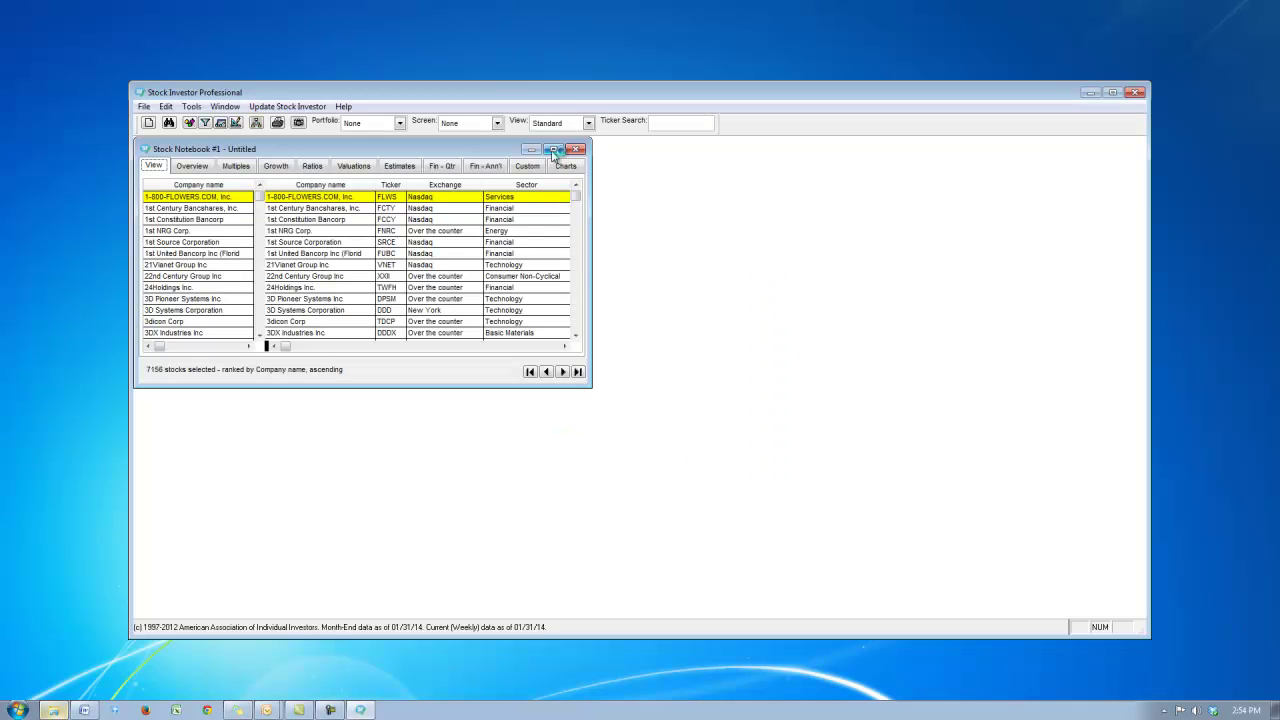
# - Maximize Stock Notebook #1 listing all 7156 stocks with 01/31/14 data
pyautogui.doubleClick(562, 92)
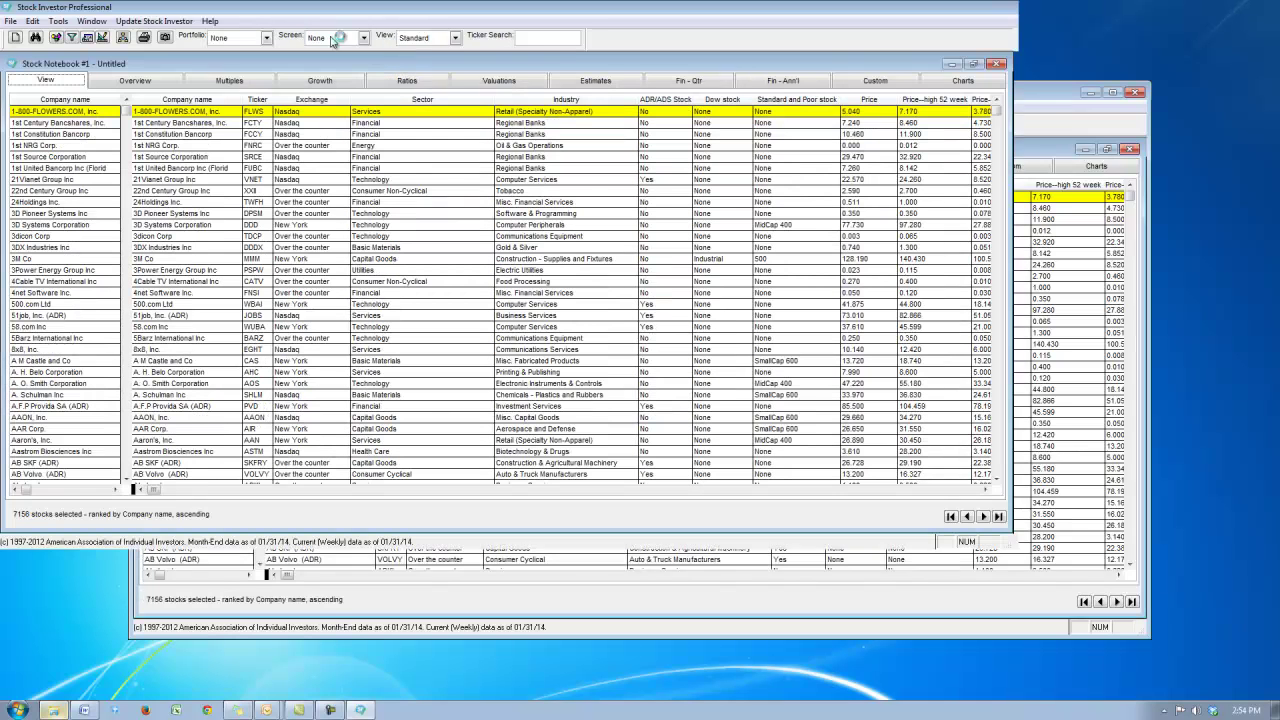
# - Load the 5-stock Piotroski January portfolio and bring up Available Reports
pyautogui.click(266, 37)
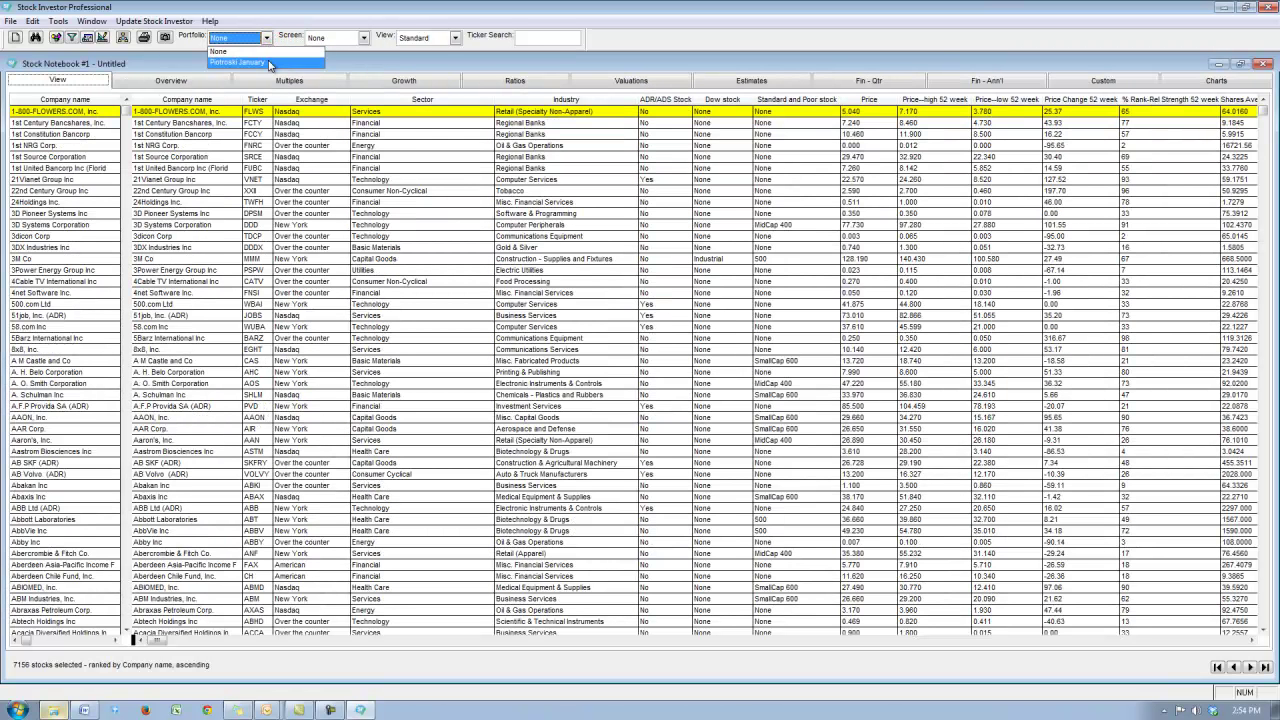
pyautogui.click(268, 63)
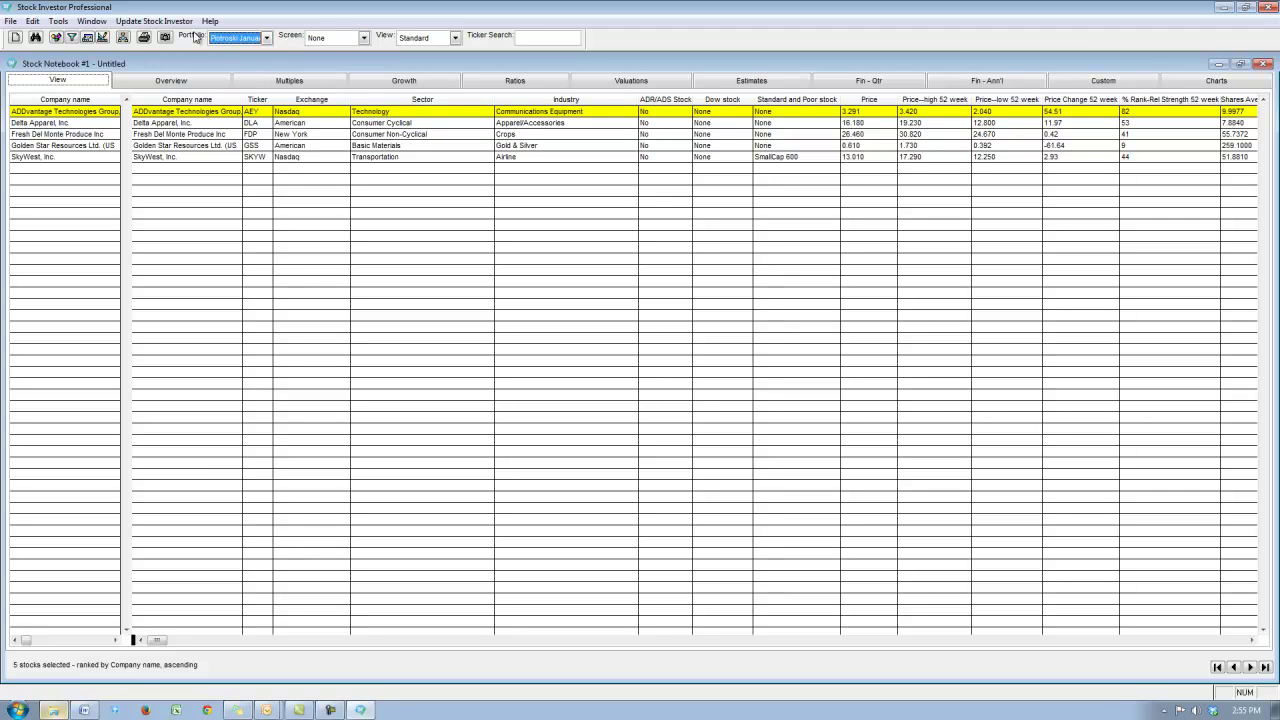
pyautogui.click(143, 37)
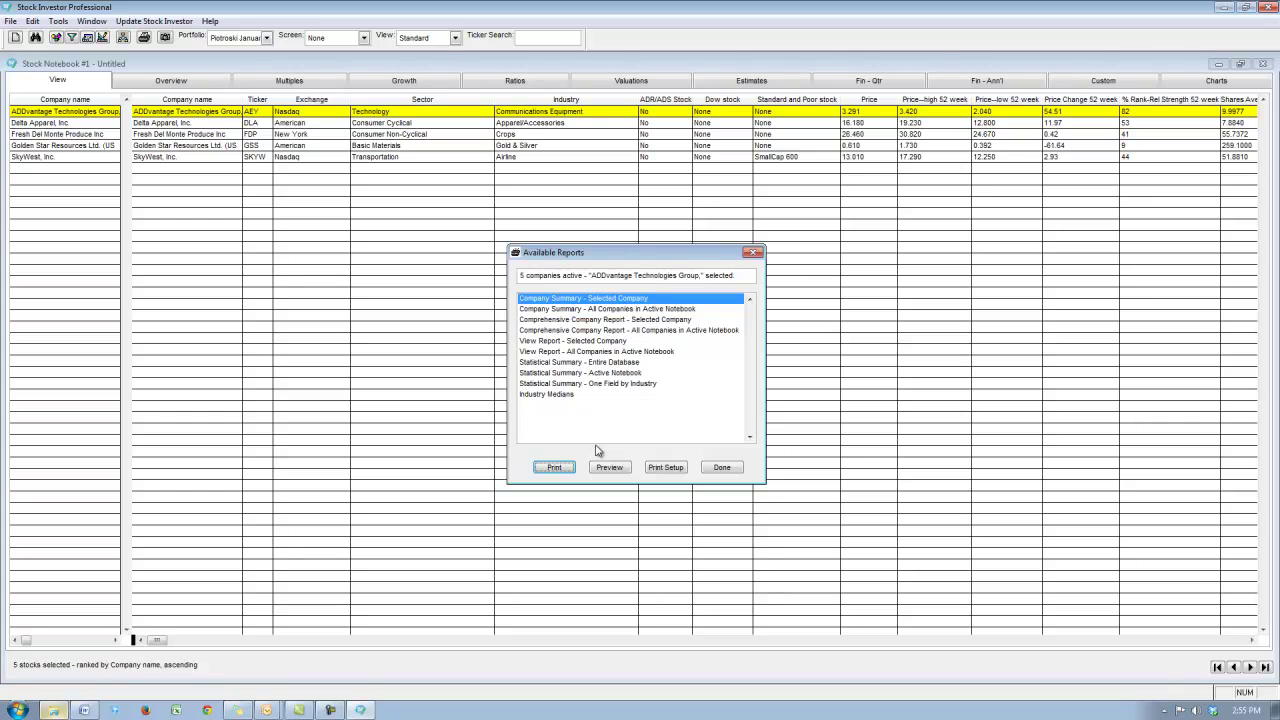
# - Preview the Monthly Performance View report for all five notebook companies, then close it
pyautogui.click(552, 353)
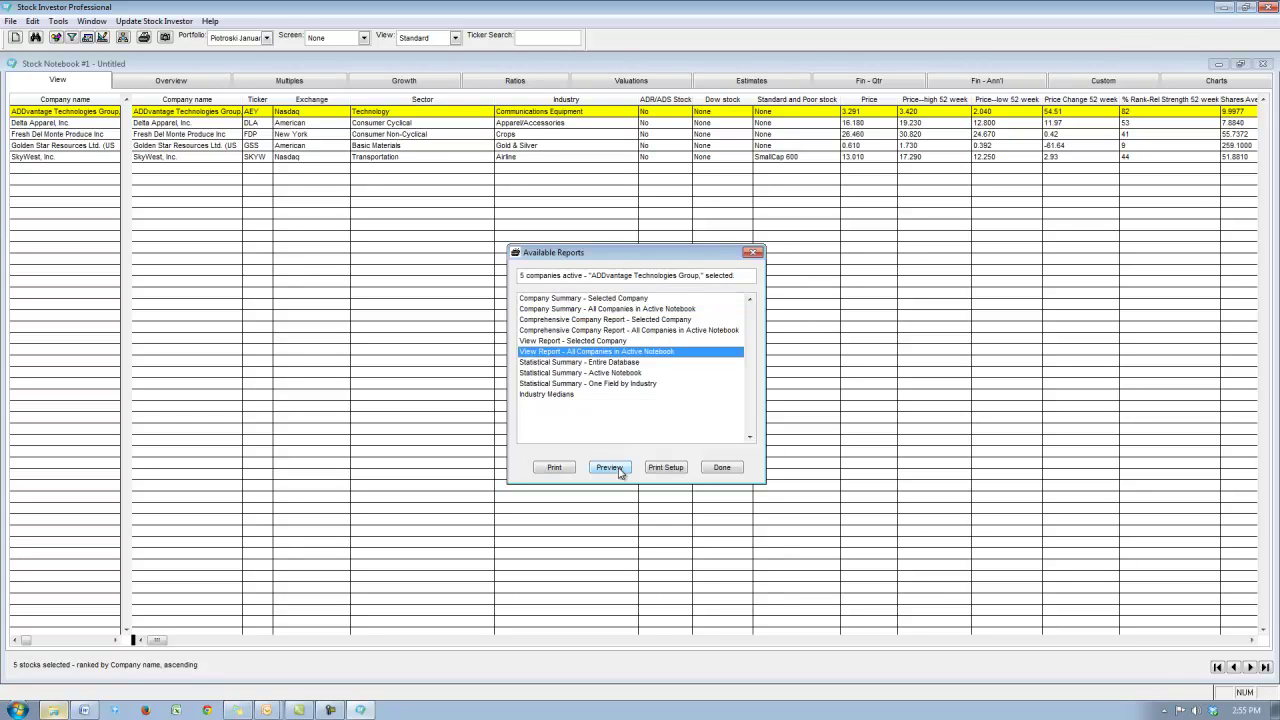
pyautogui.click(620, 470)
pyautogui.moveTo(748, 338); pyautogui.dragTo(747, 387)
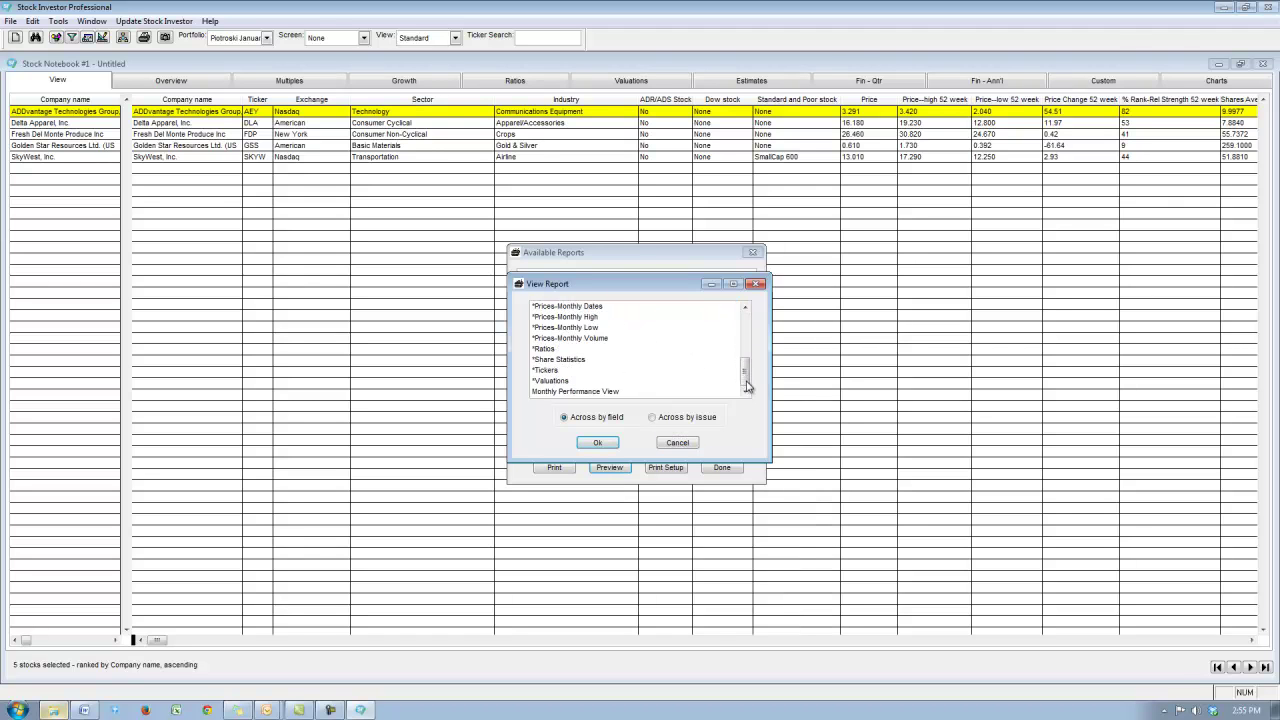
pyautogui.click(586, 391)
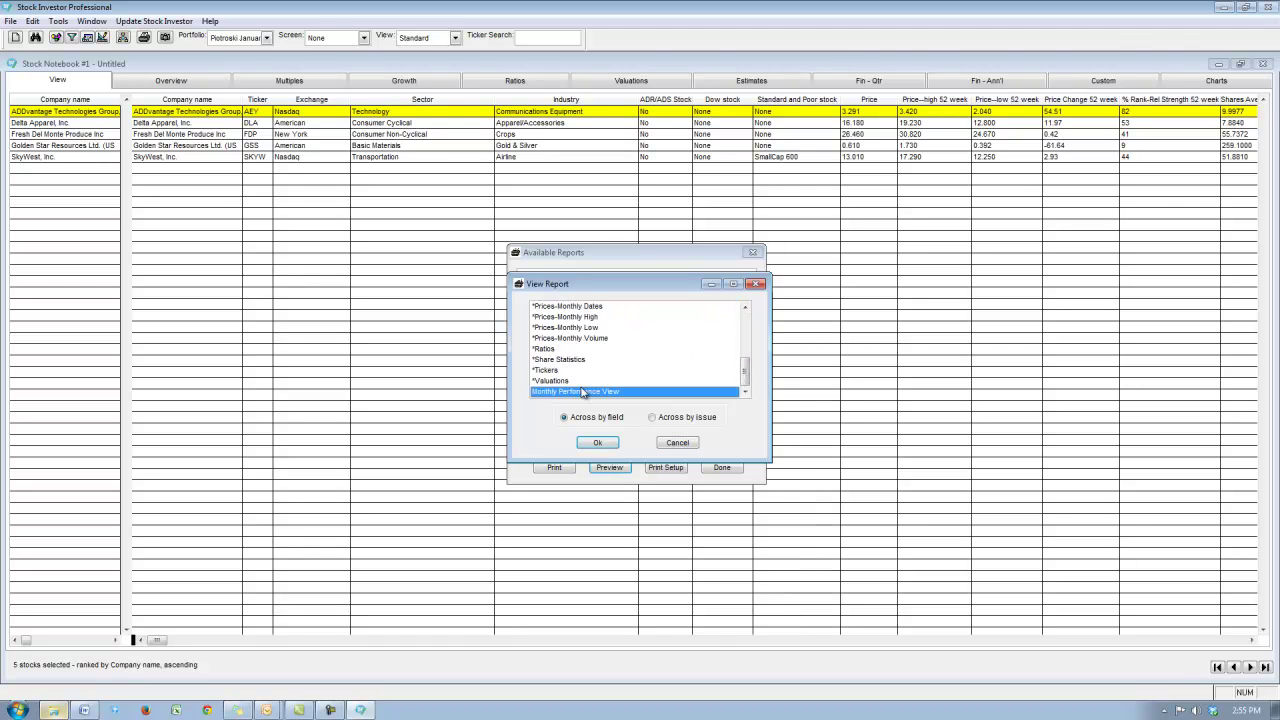
pyautogui.click(598, 443)
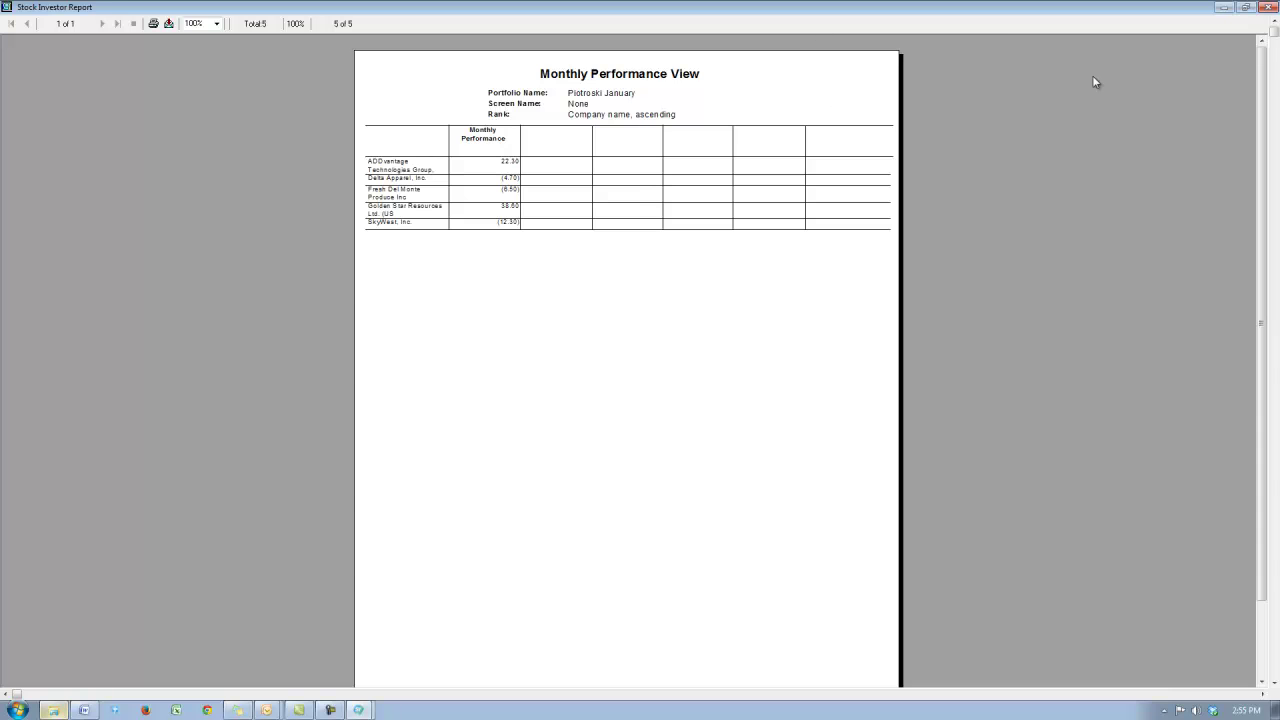
pyautogui.click(1267, 7)
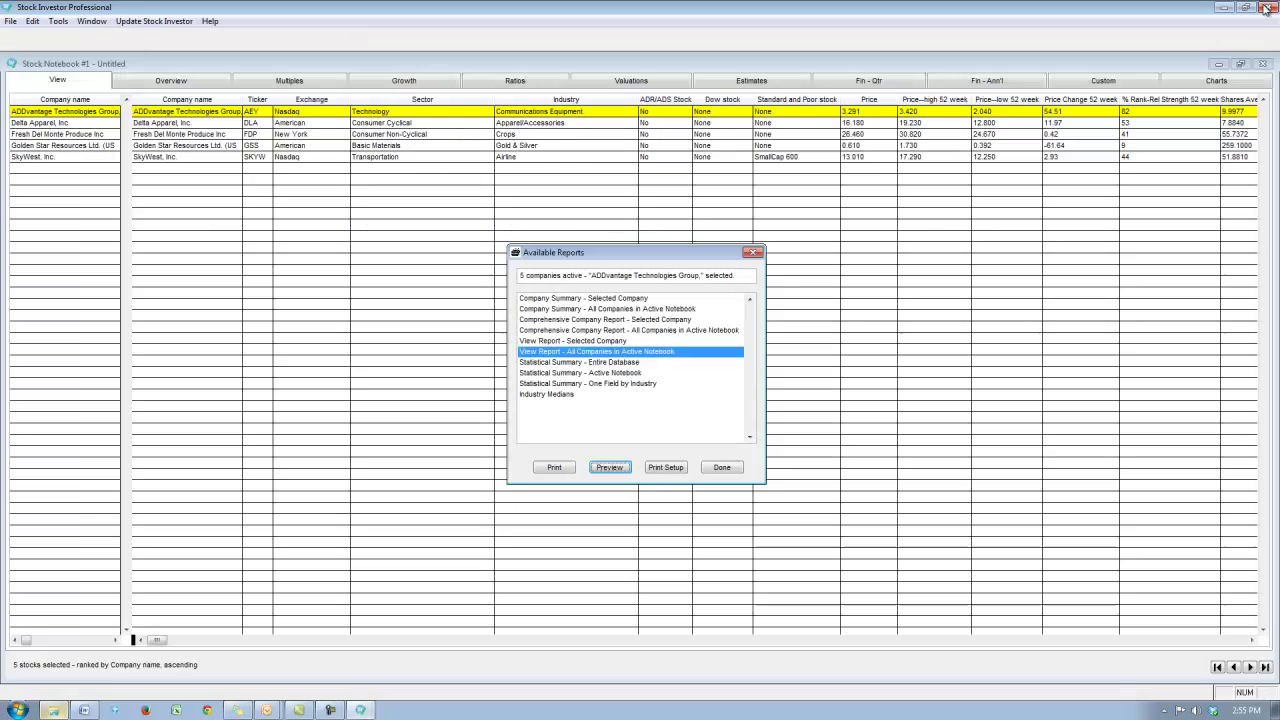
pyautogui.click(579, 373)
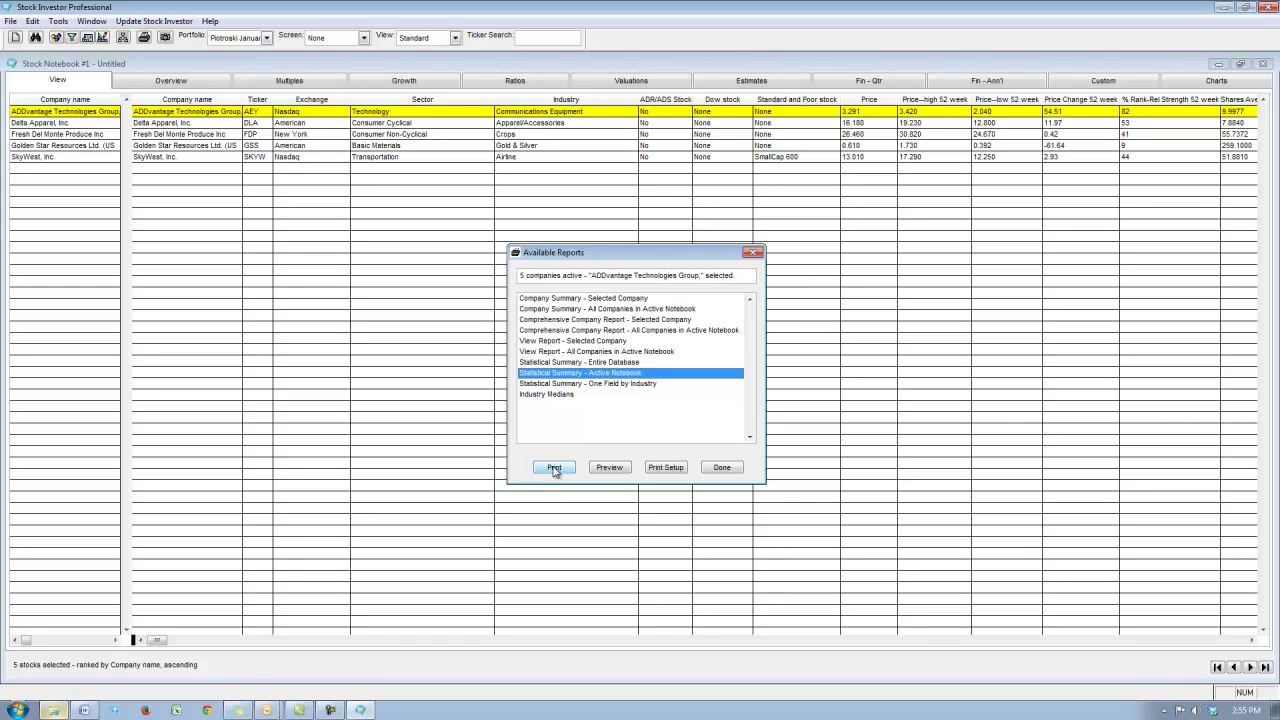
# - Preview the Monthly Performance statistical summary (average 7.48, sample 5), then close it
pyautogui.click(605, 469)
pyautogui.click(724, 408)
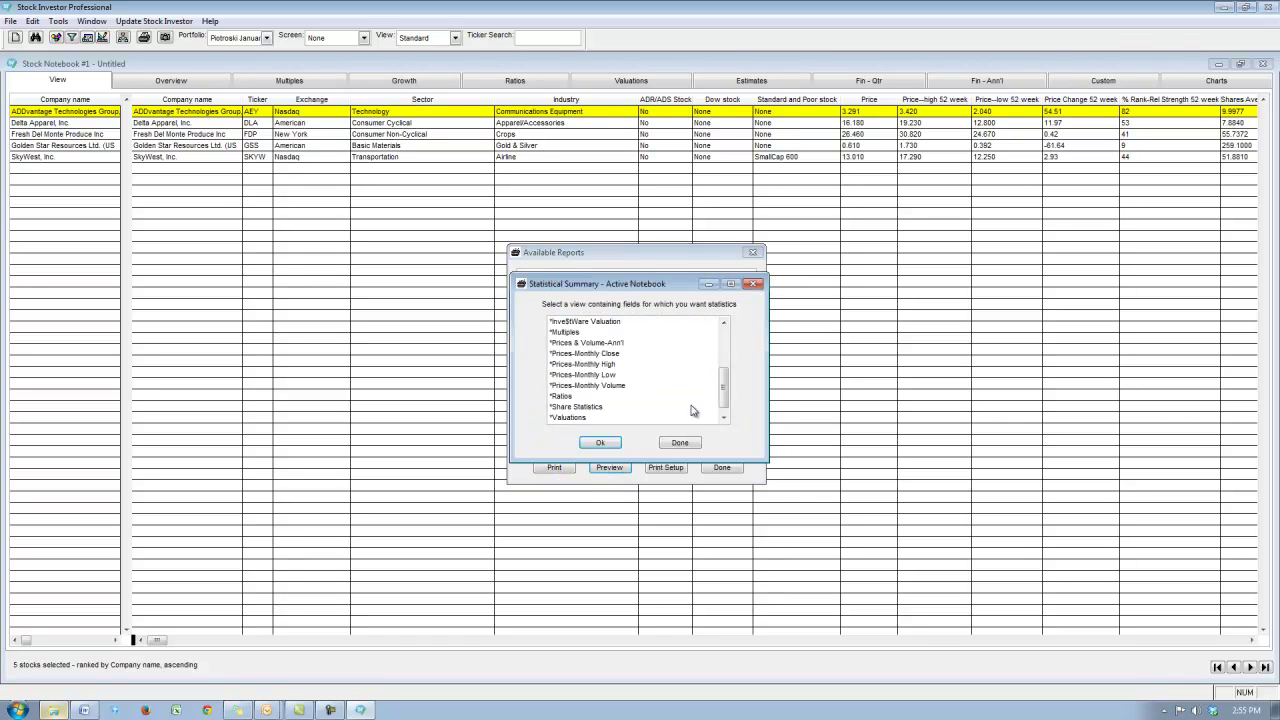
pyautogui.moveTo(724, 398)
pyautogui.mouseDown()
pyautogui.moveTo(732, 338)
pyautogui.moveTo(733, 418)
pyautogui.mouseUp()
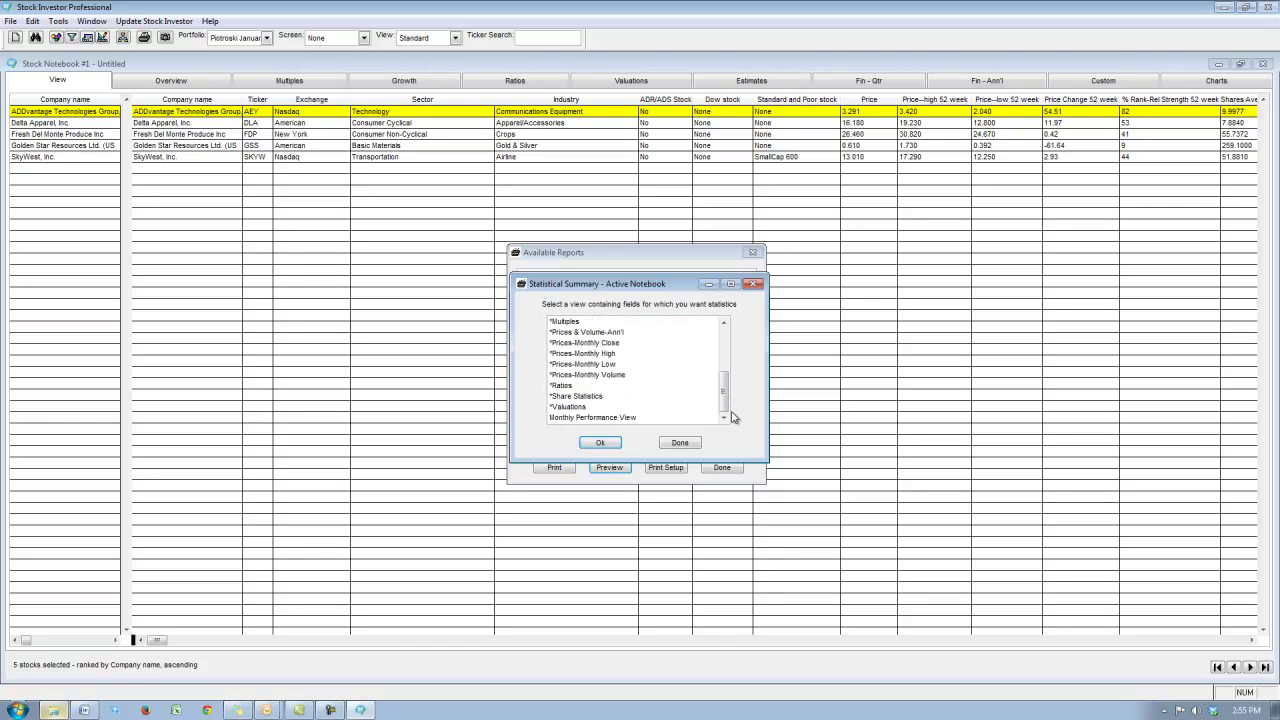
pyautogui.click(622, 417)
pyautogui.click(602, 442)
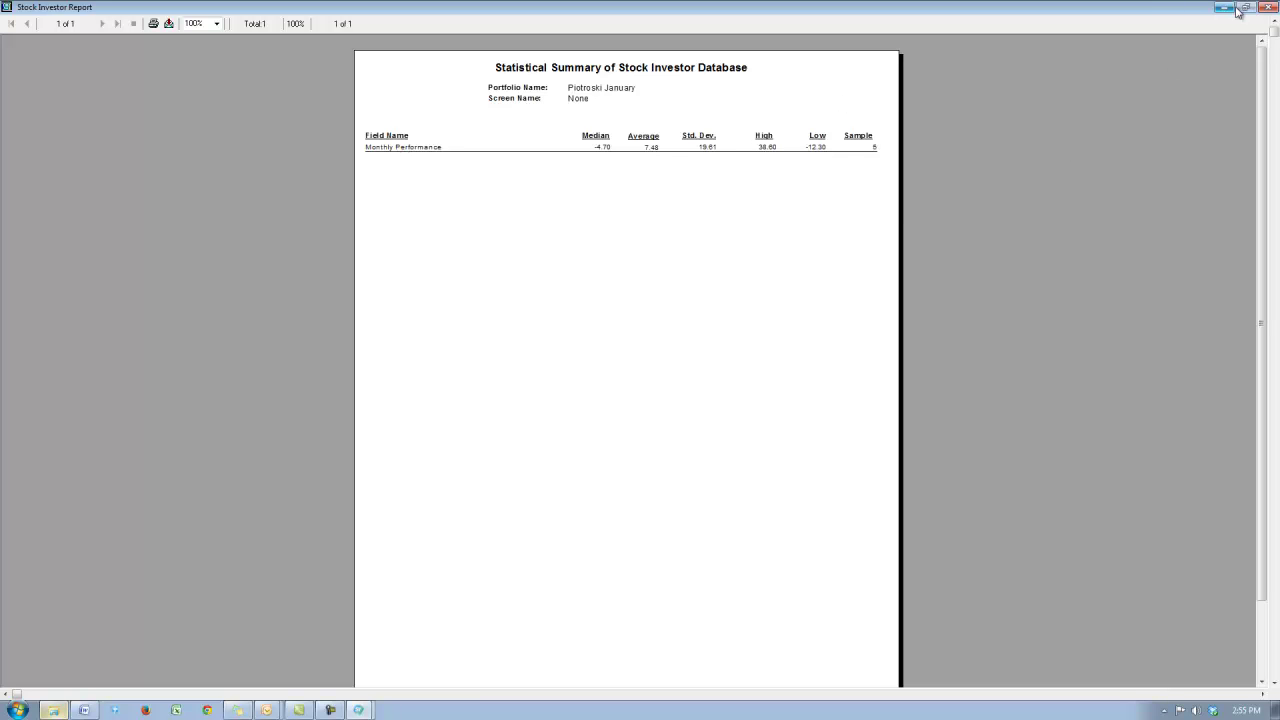
pyautogui.click(1266, 10)
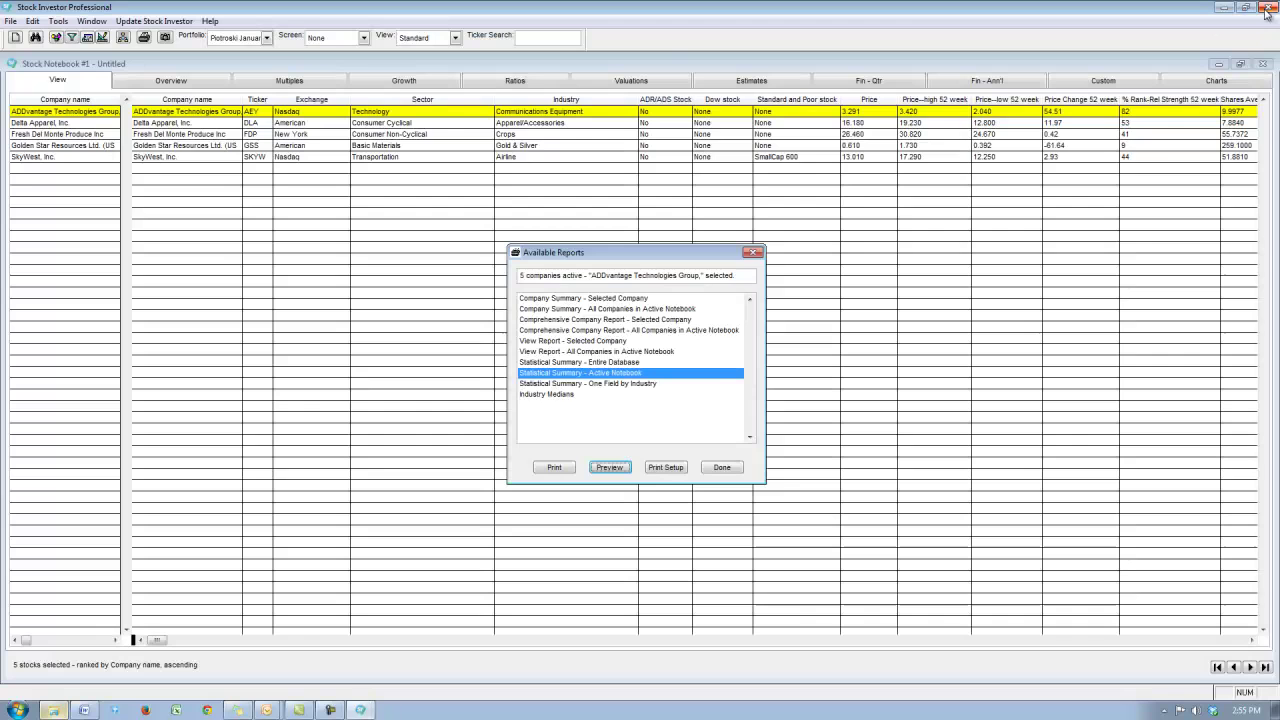
# - Close Available Reports and set the Portfolio to None to show all stocks
pyautogui.click(758, 253)
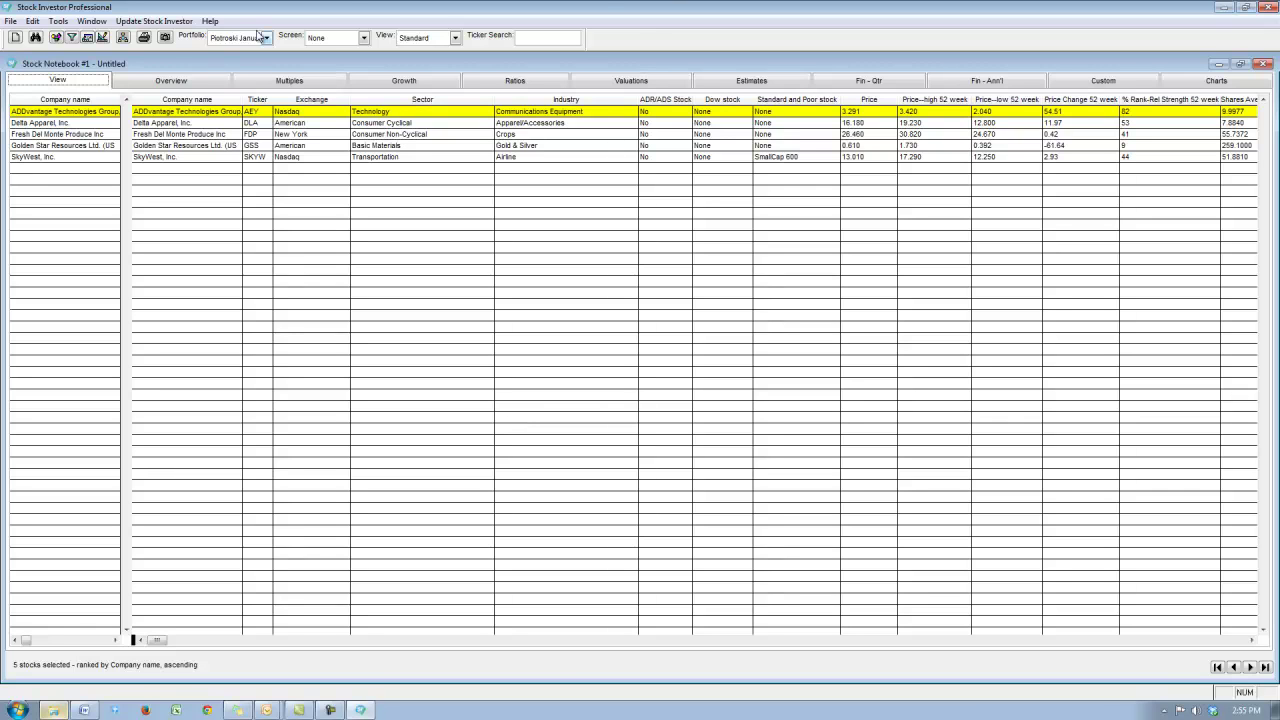
pyautogui.click(266, 37)
pyautogui.click(280, 57)
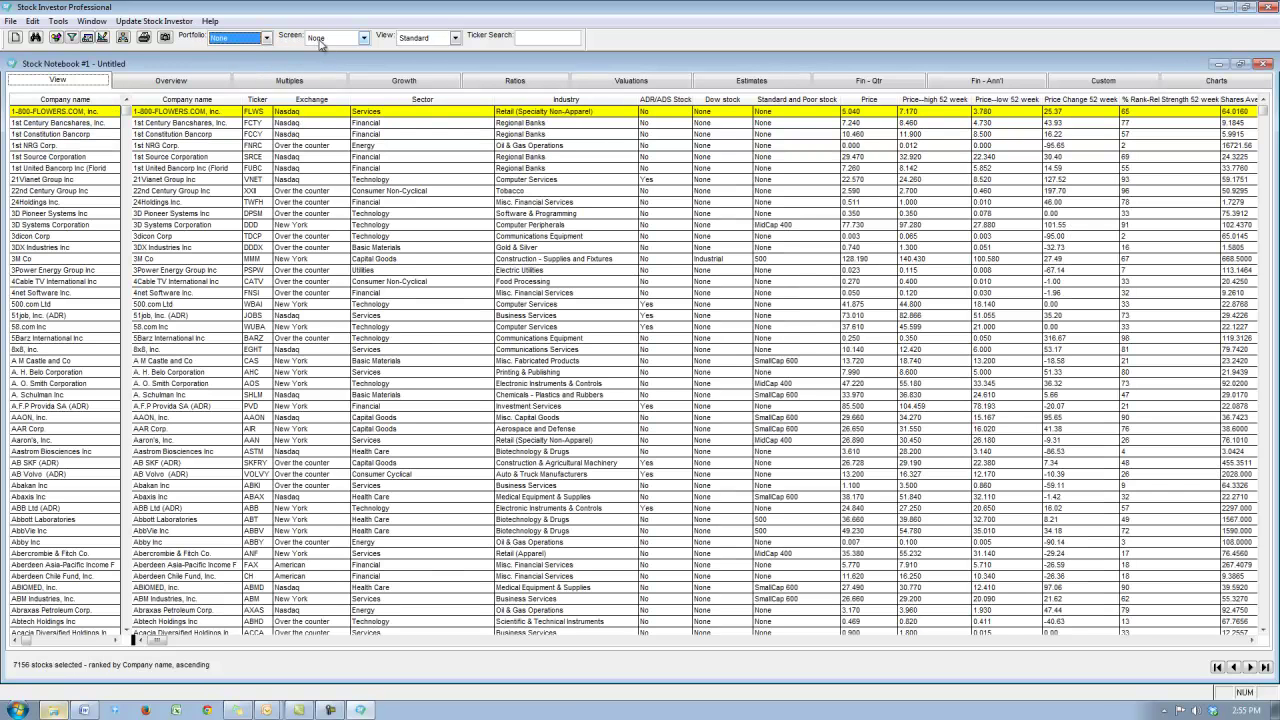
# - Apply the '*Piotroski: High F-Score' screen, narrowing the notebook to 5 stocks
pyautogui.click(363, 37)
pyautogui.scroll(-4, 421, 107)
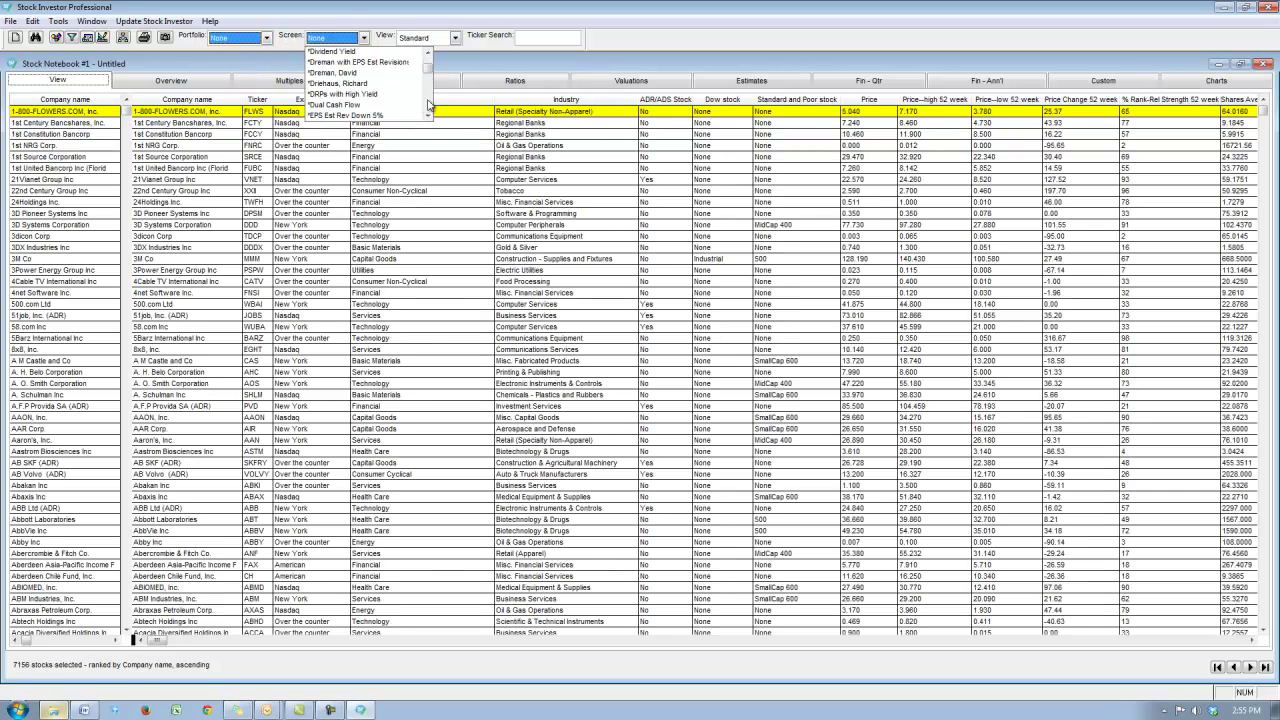
pyautogui.scroll(-2, 431, 87)
pyautogui.scroll(-5, 431, 87)
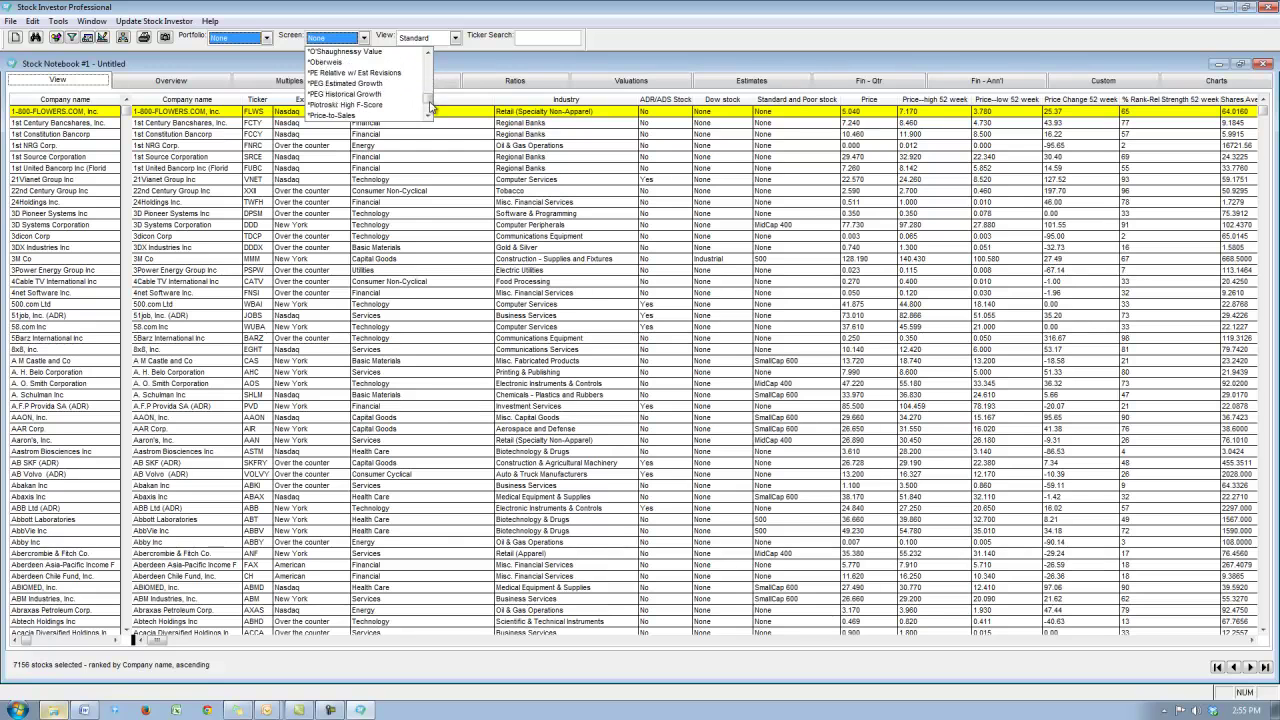
pyautogui.click(343, 62)
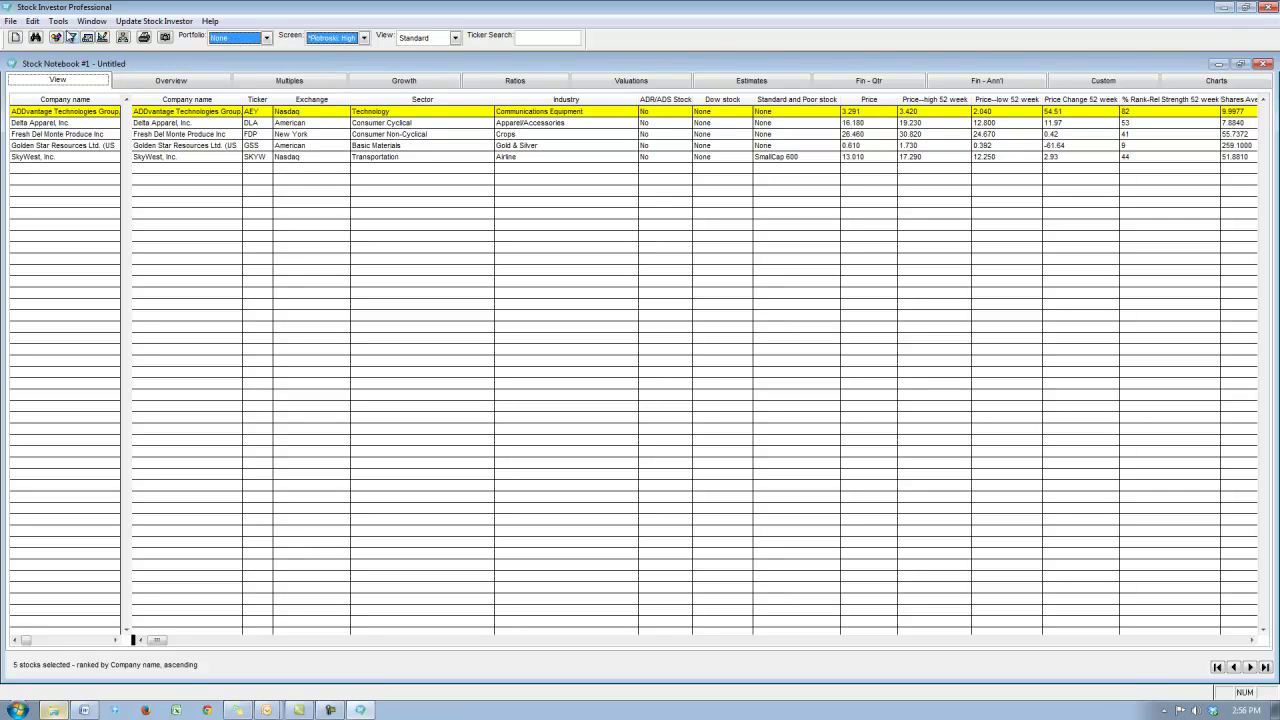
# - Save the screened stocks as portfolio 'Piotroski February' and exit Stock Investor Pro
pyautogui.click(10, 22)
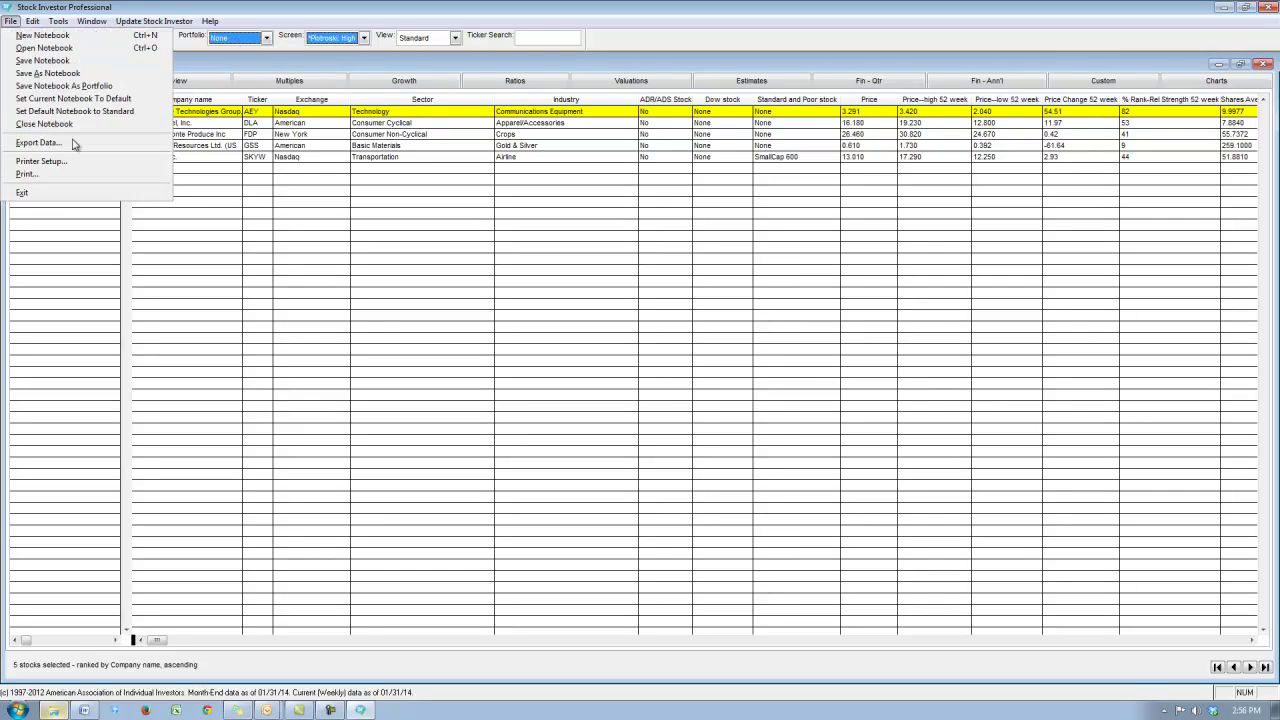
pyautogui.click(64, 87)
pyautogui.write('Pio')
pyautogui.press('BackSpace')
pyautogui.press('BackSpace')
pyautogui.press('BackSpace')
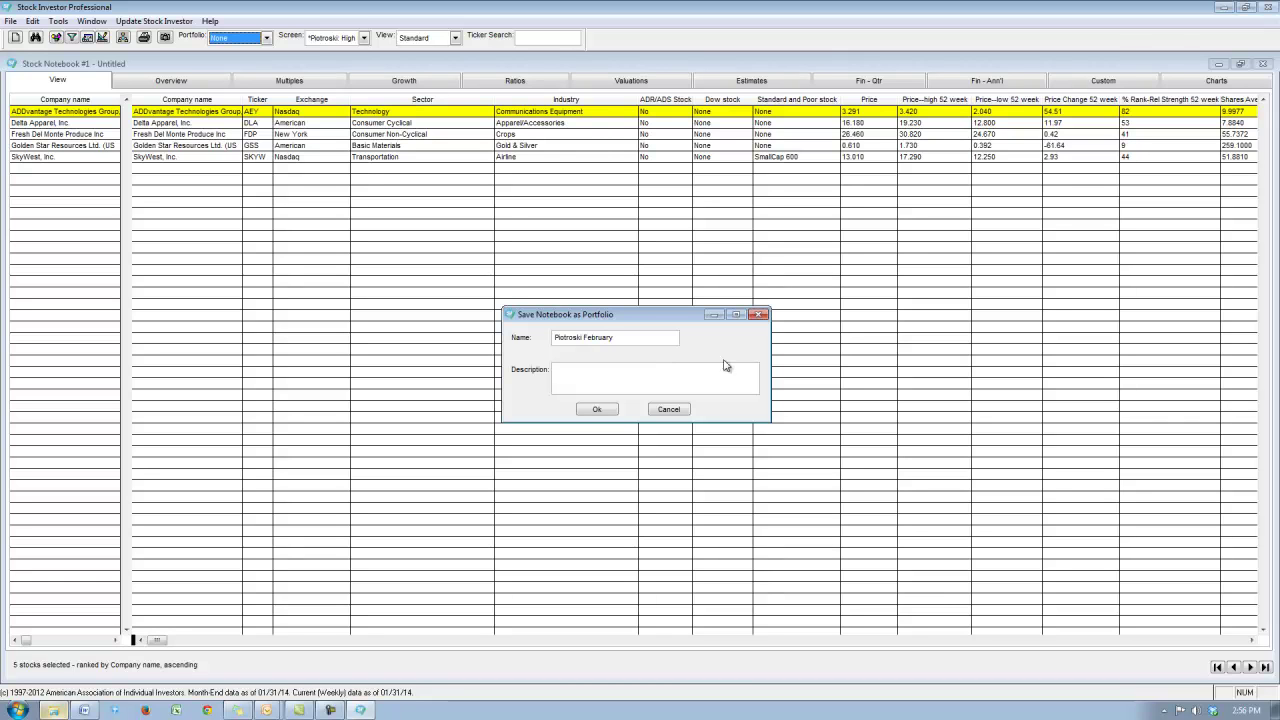
pyautogui.click(597, 409)
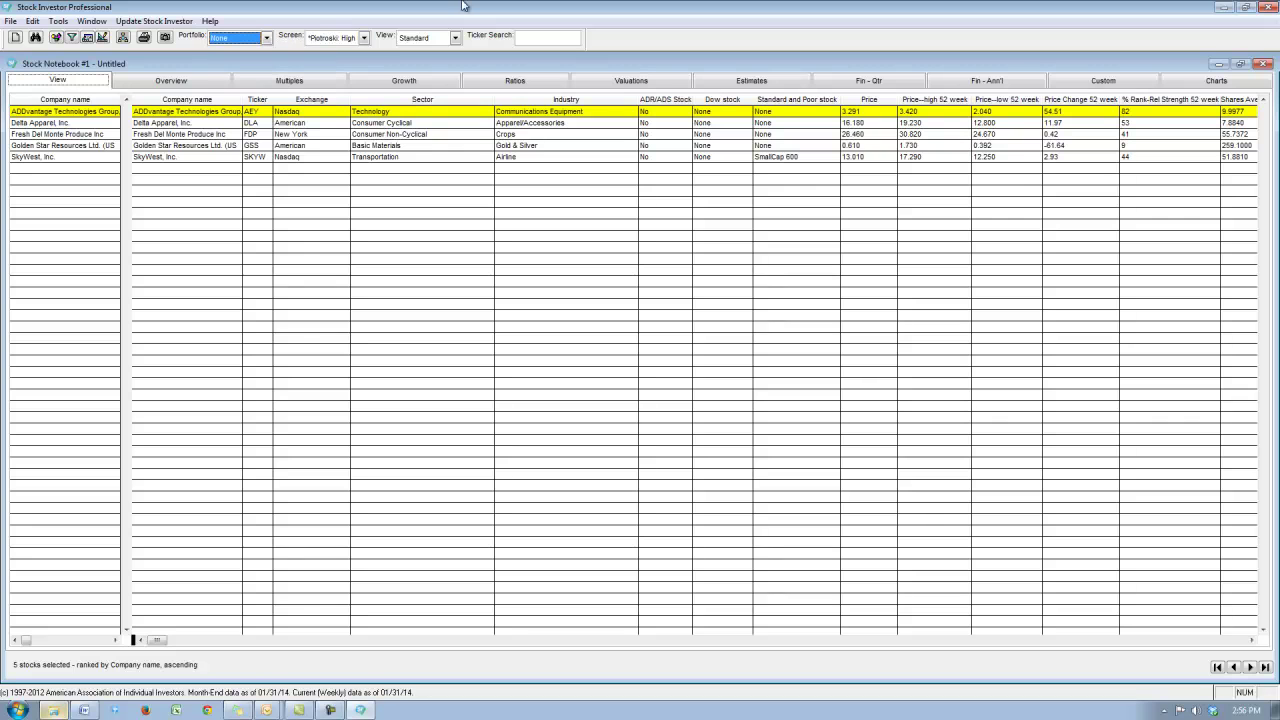
pyautogui.click(1268, 7)
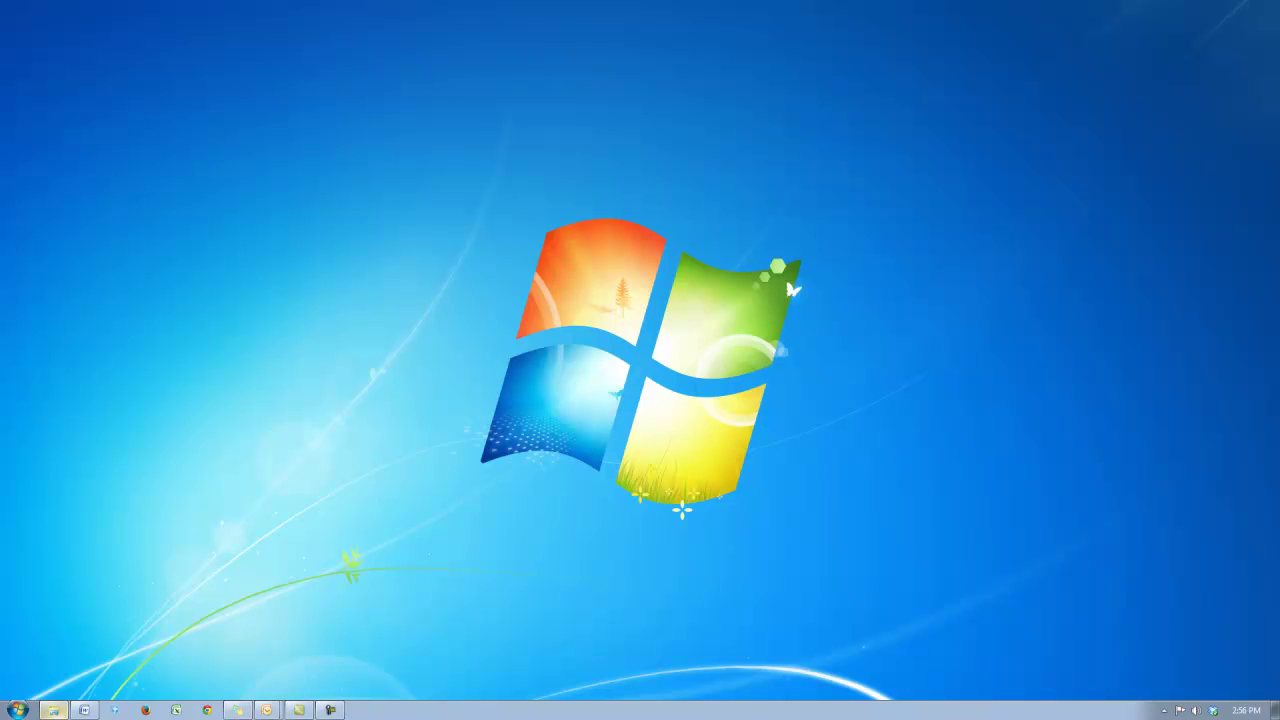
# - Choose c:\backup for screen test as the destination folder for the user-file backup
pyautogui.click(587, 454)
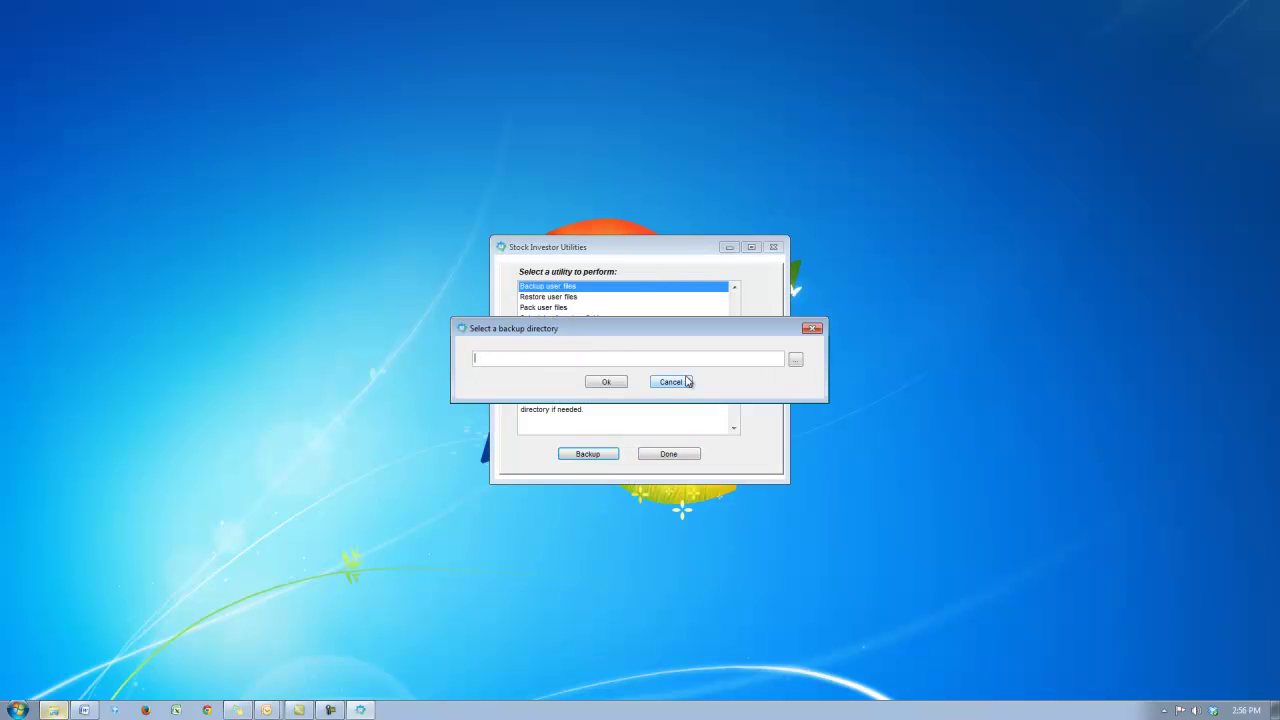
pyautogui.click(795, 359)
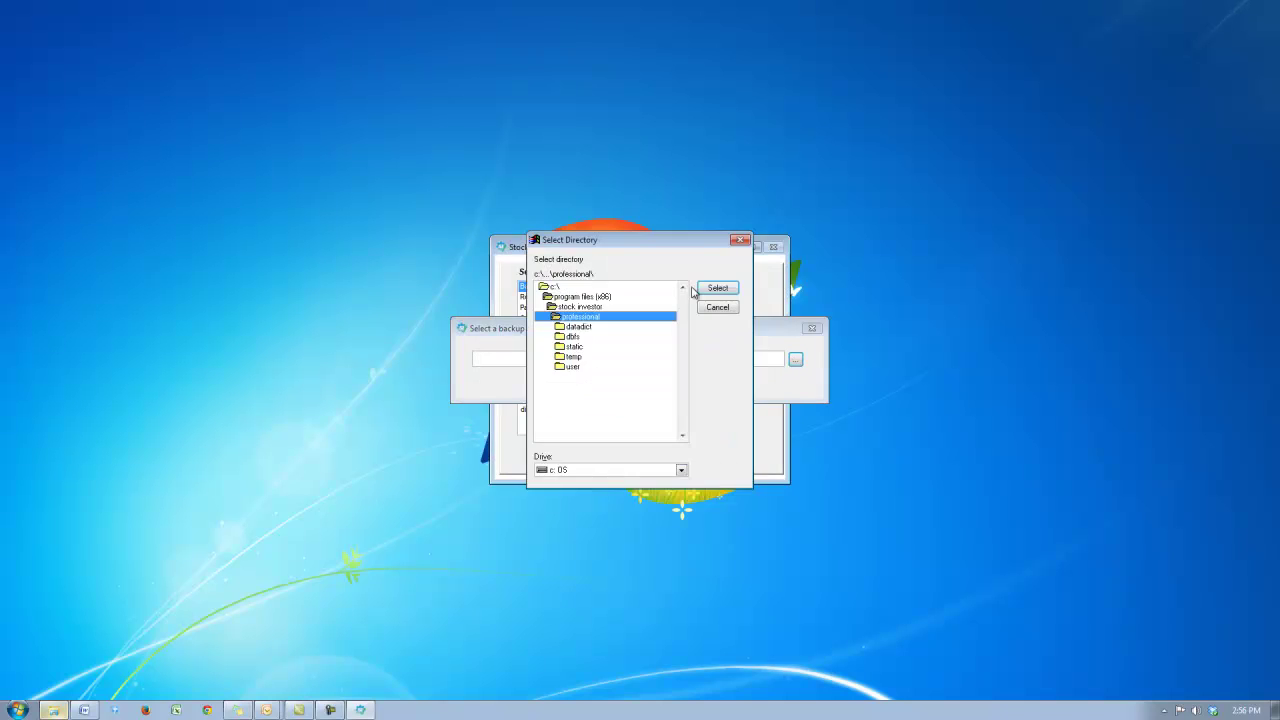
pyautogui.click(586, 470)
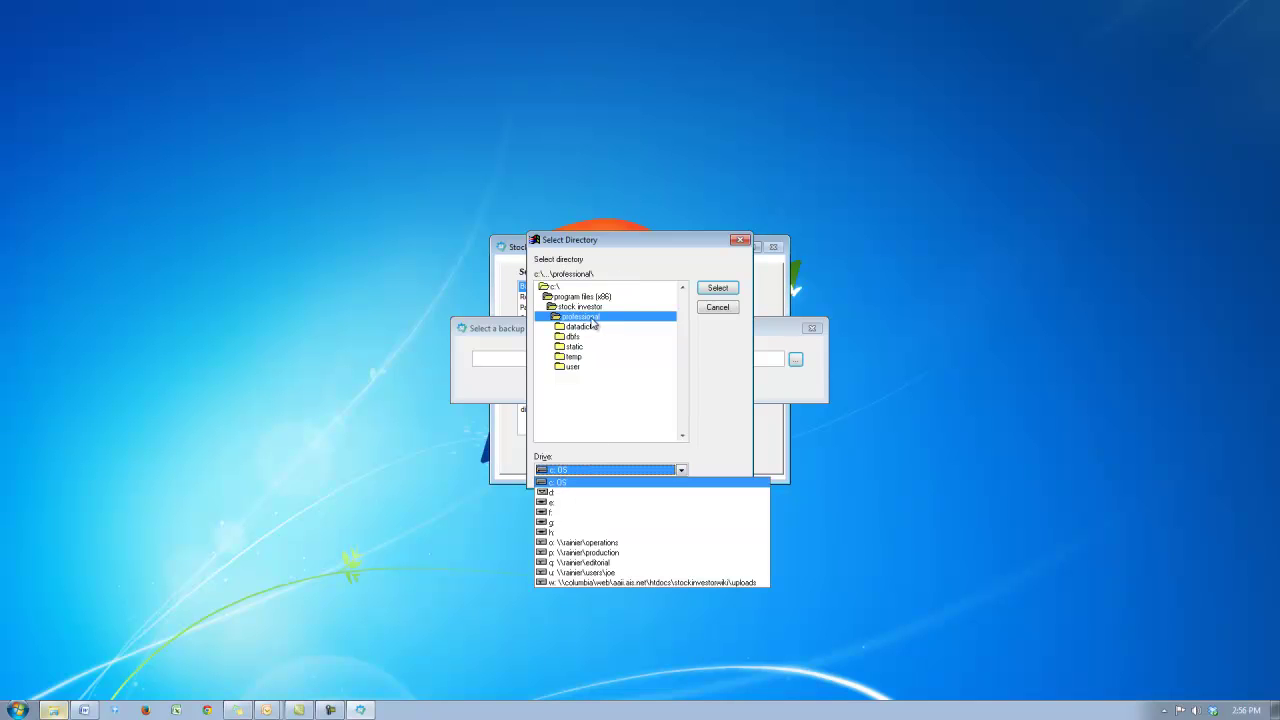
pyautogui.click(558, 292)
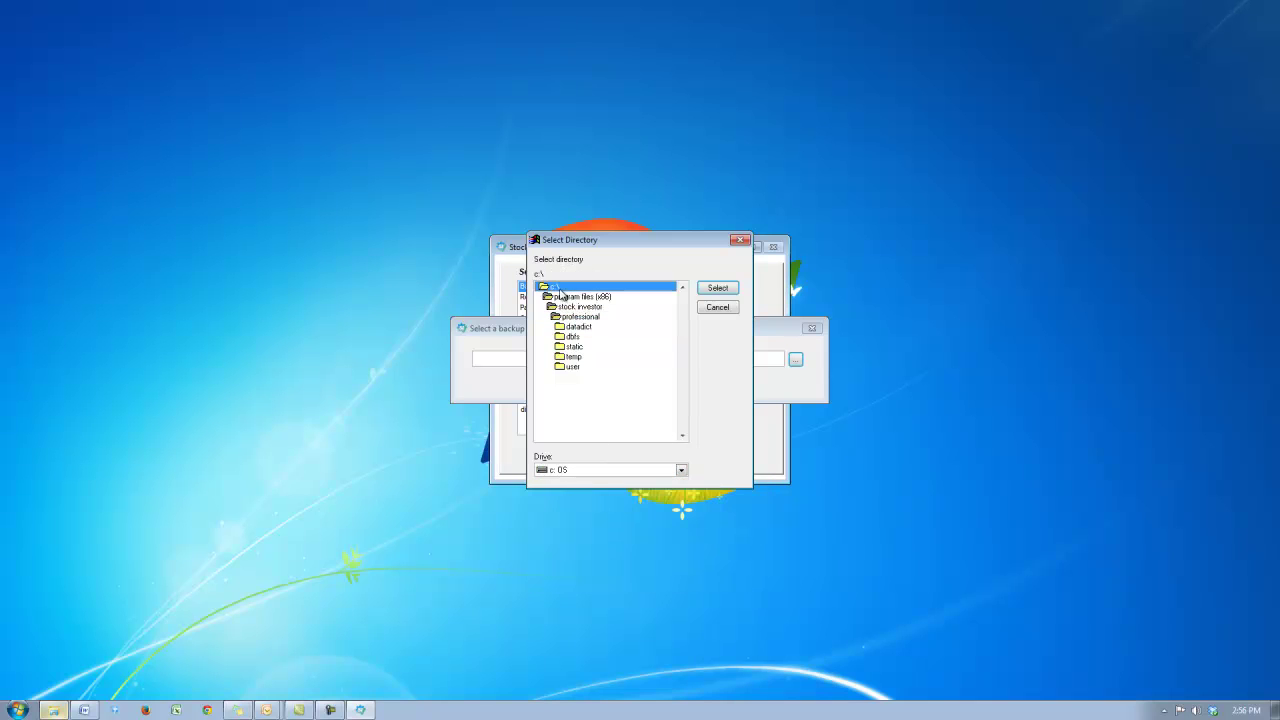
pyautogui.doubleClick(560, 292)
pyautogui.click(576, 357)
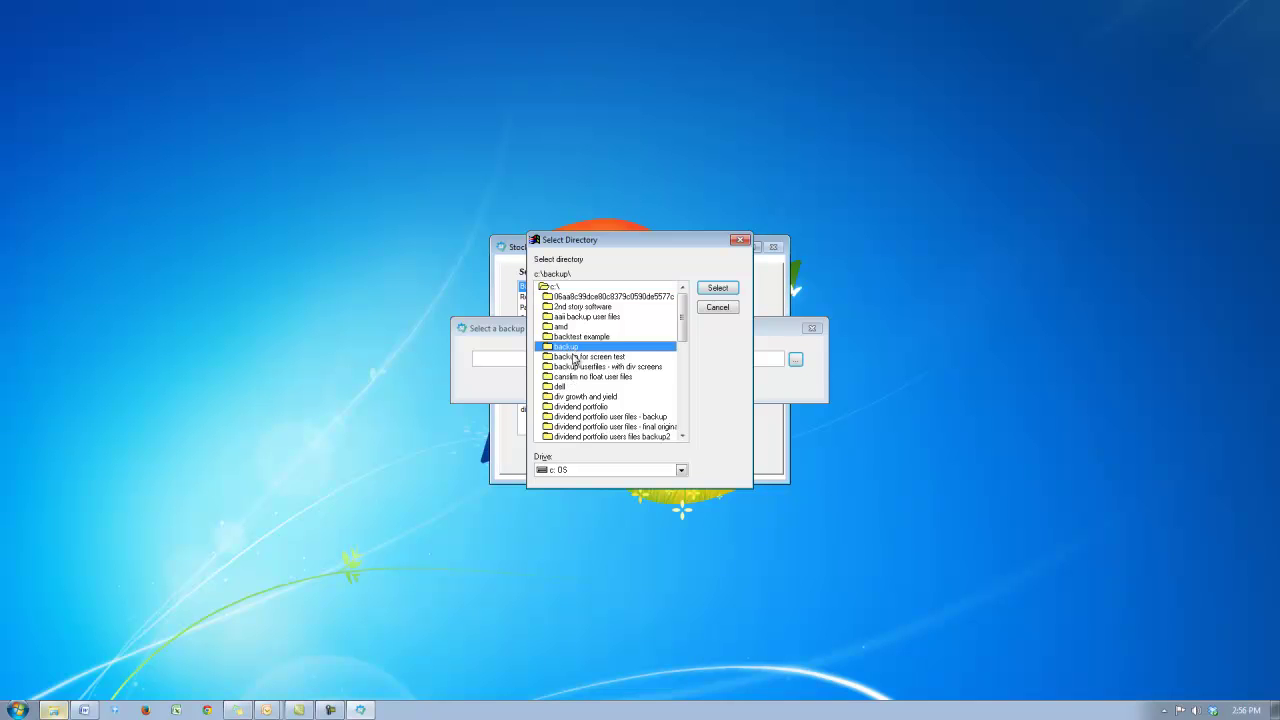
pyautogui.doubleClick(576, 357)
pyautogui.click(717, 288)
# - Run the backup, acknowledge the success message, and close Stock Investor Utilities
pyautogui.click(606, 382)
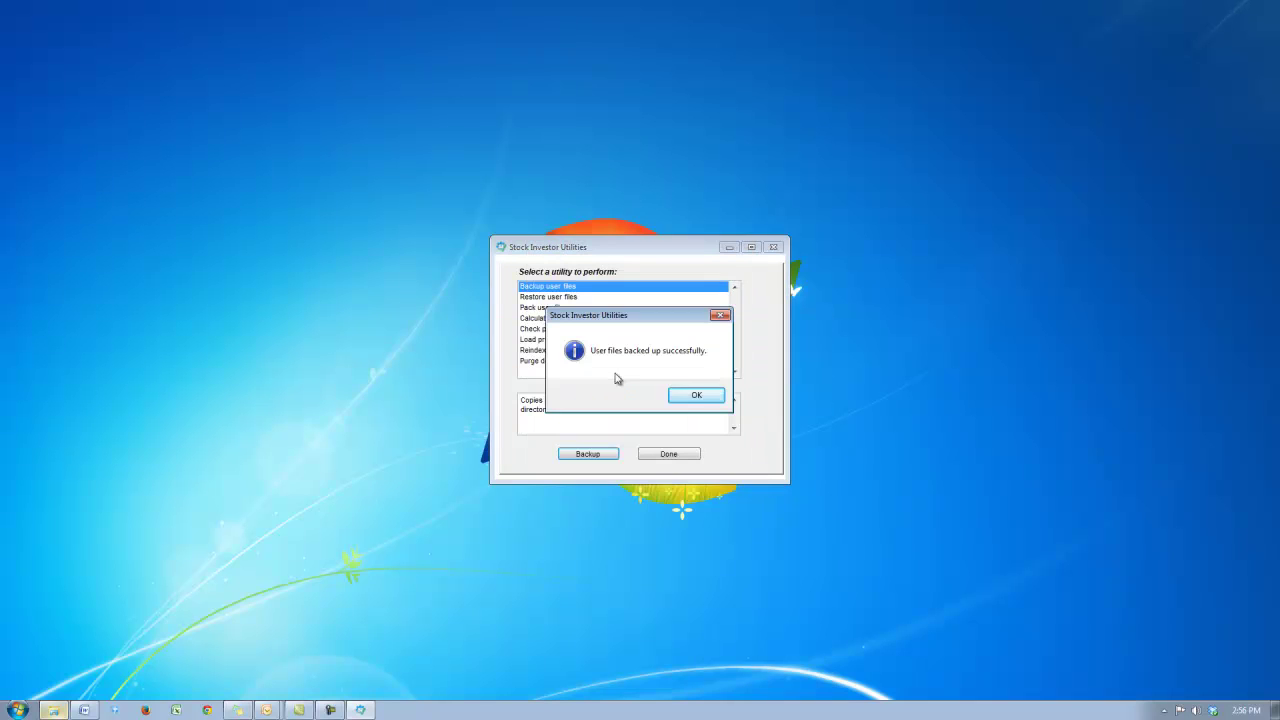
pyautogui.click(692, 393)
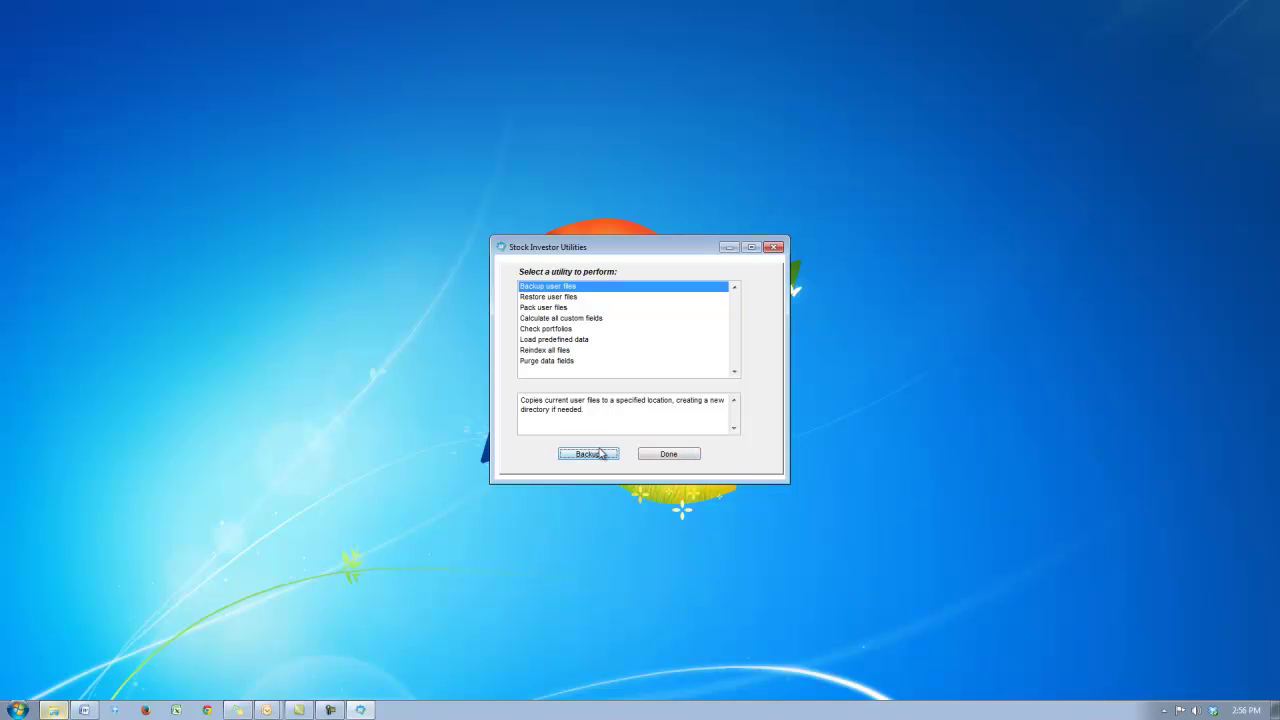
pyautogui.click(670, 454)
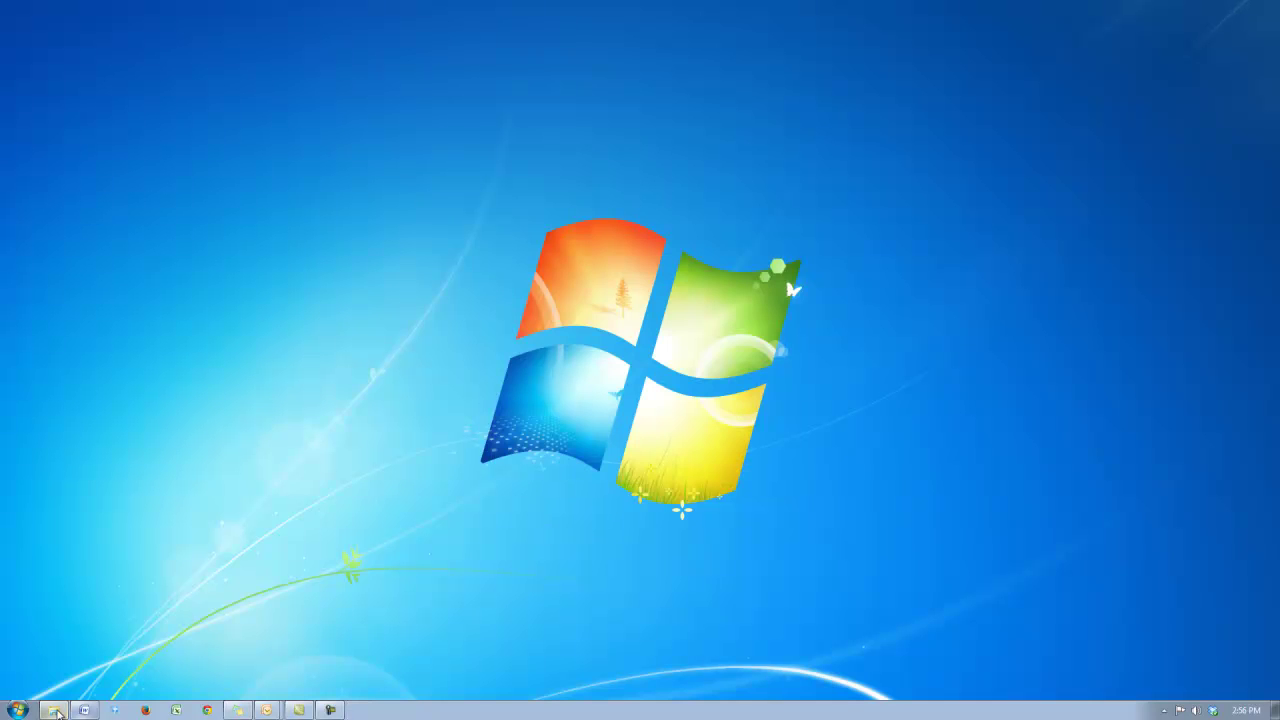
# - Run stockinvestorinstall_20140228.exe from the Downloads folder and bring its installer to the front
pyautogui.click(53, 710)
pyautogui.doubleClick(540, 322)
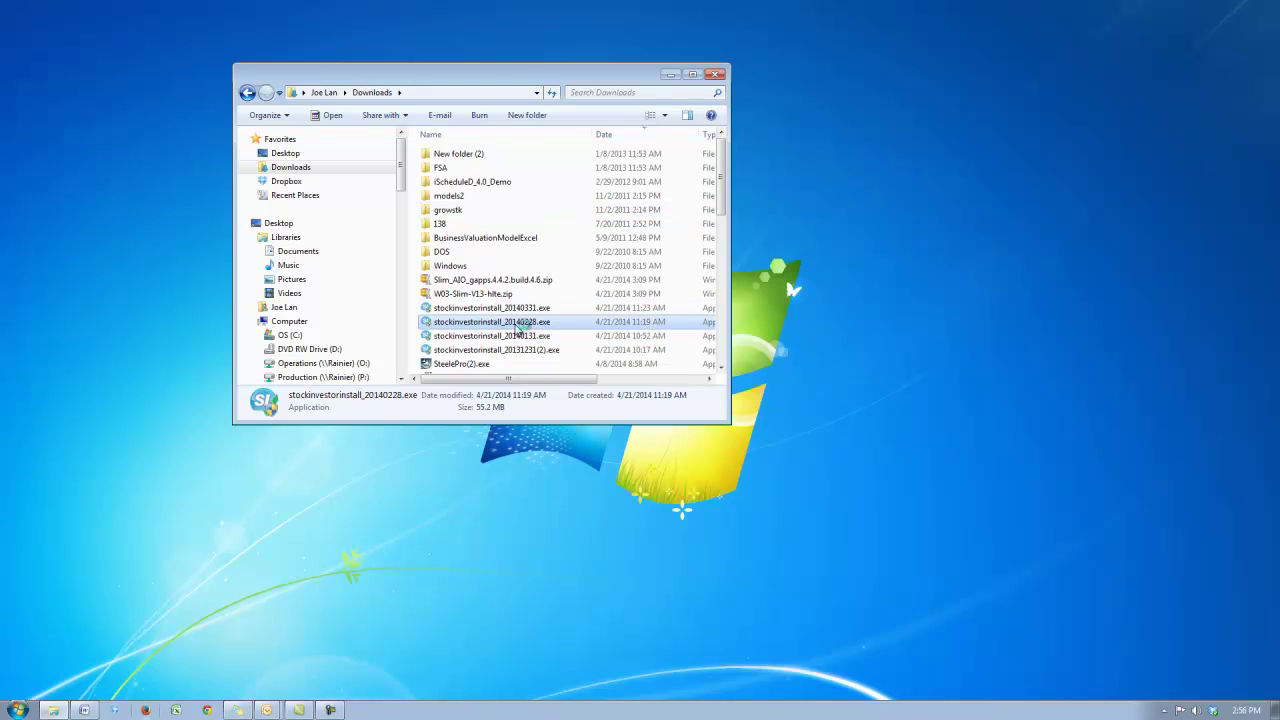
pyautogui.click(670, 74)
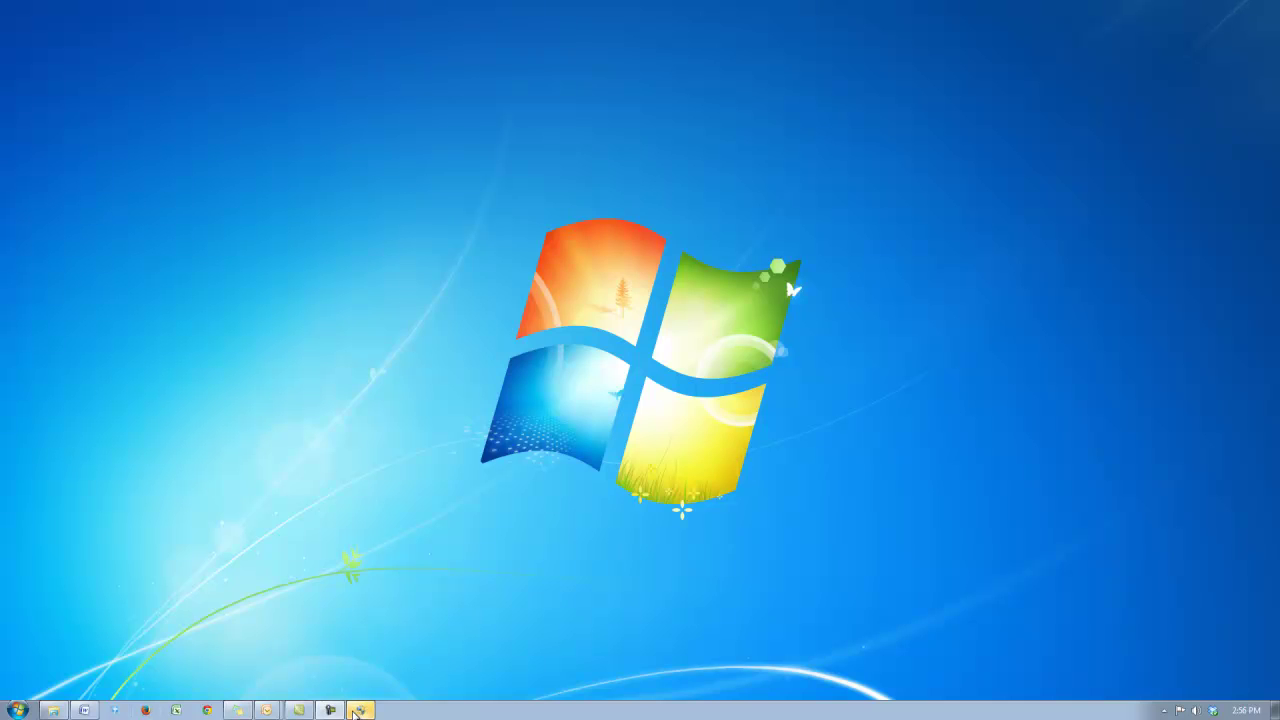
pyautogui.click(357, 711)
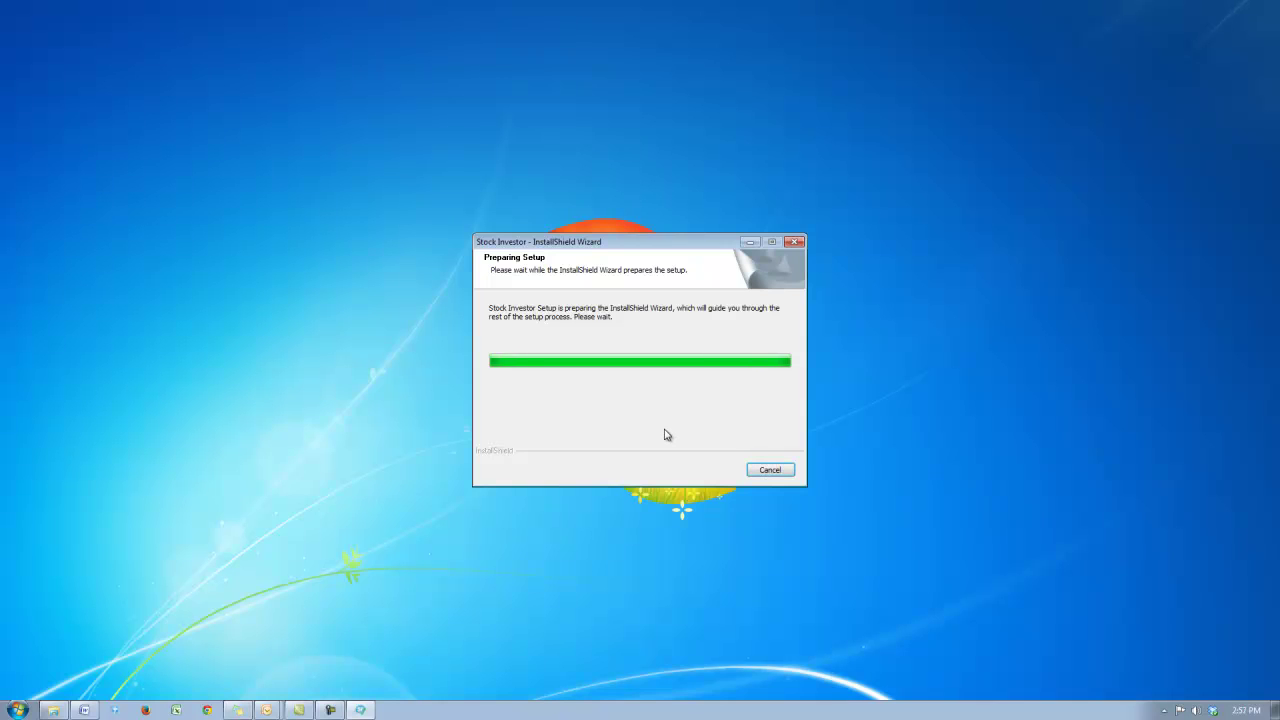
# - Accept the licence, keep the default destination folder, and choose to discard old user files
pyautogui.click(712, 470)
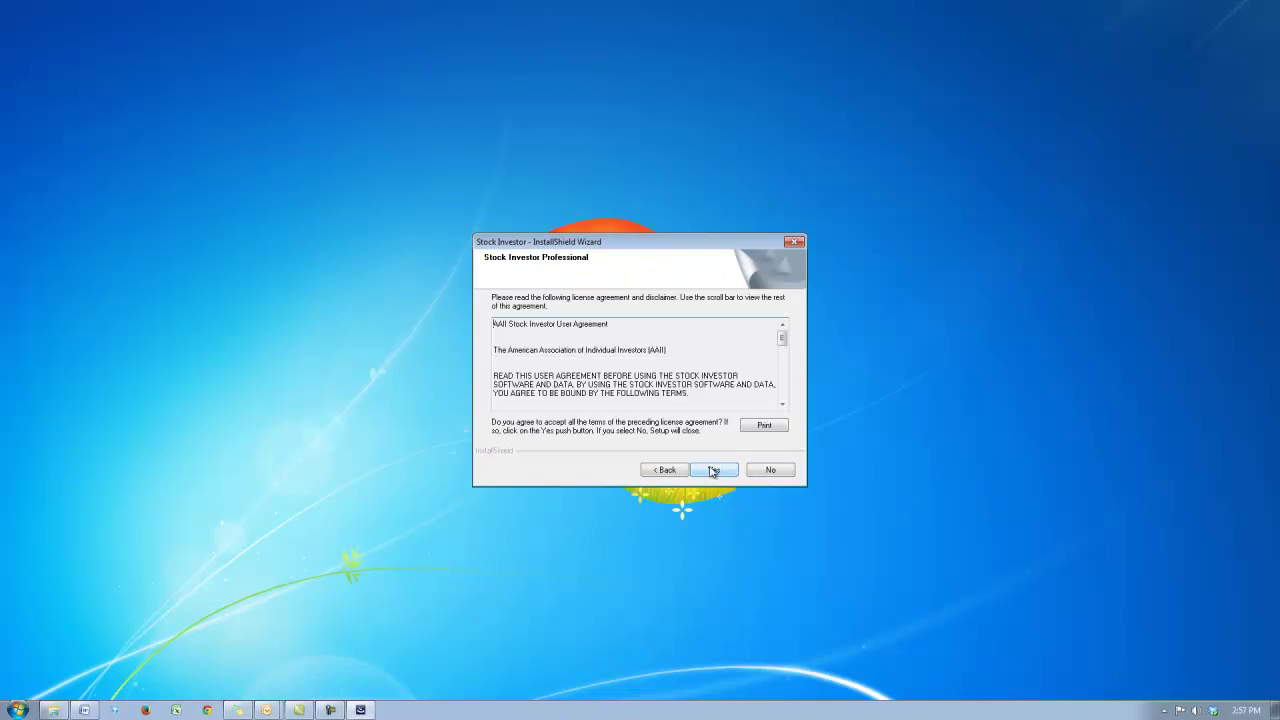
pyautogui.click(713, 470)
pyautogui.click(714, 470)
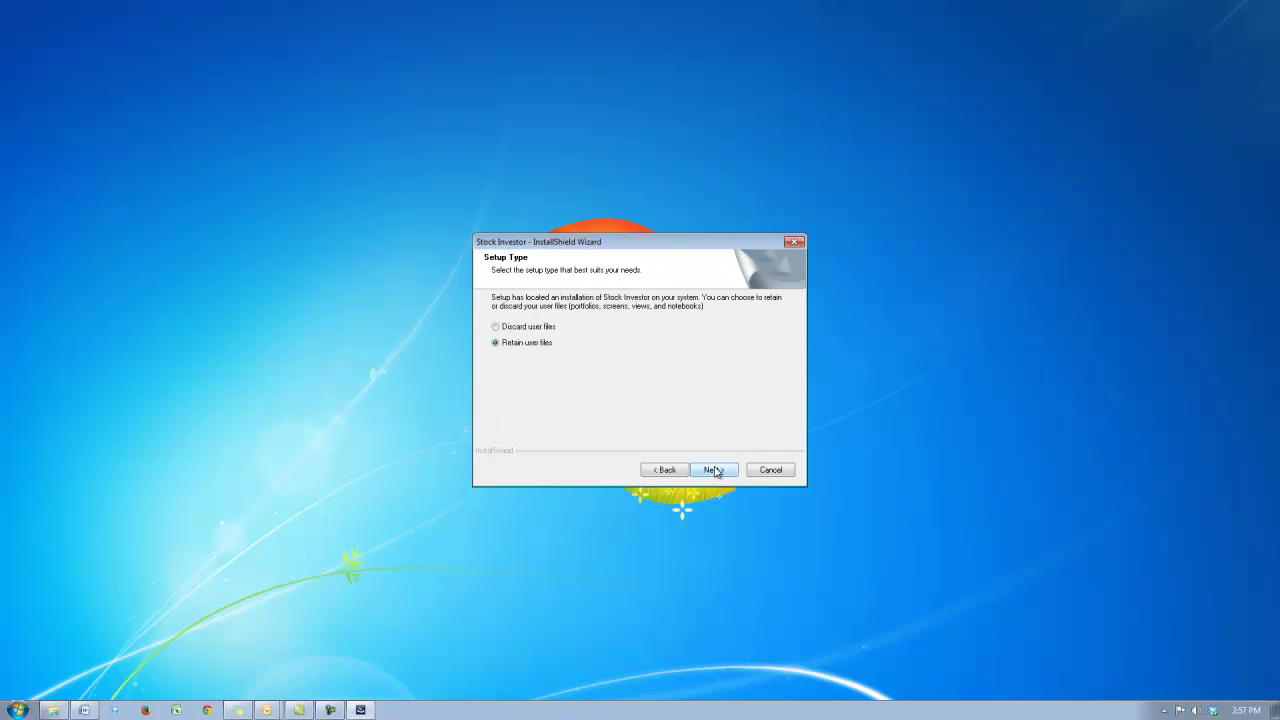
pyautogui.click(520, 331)
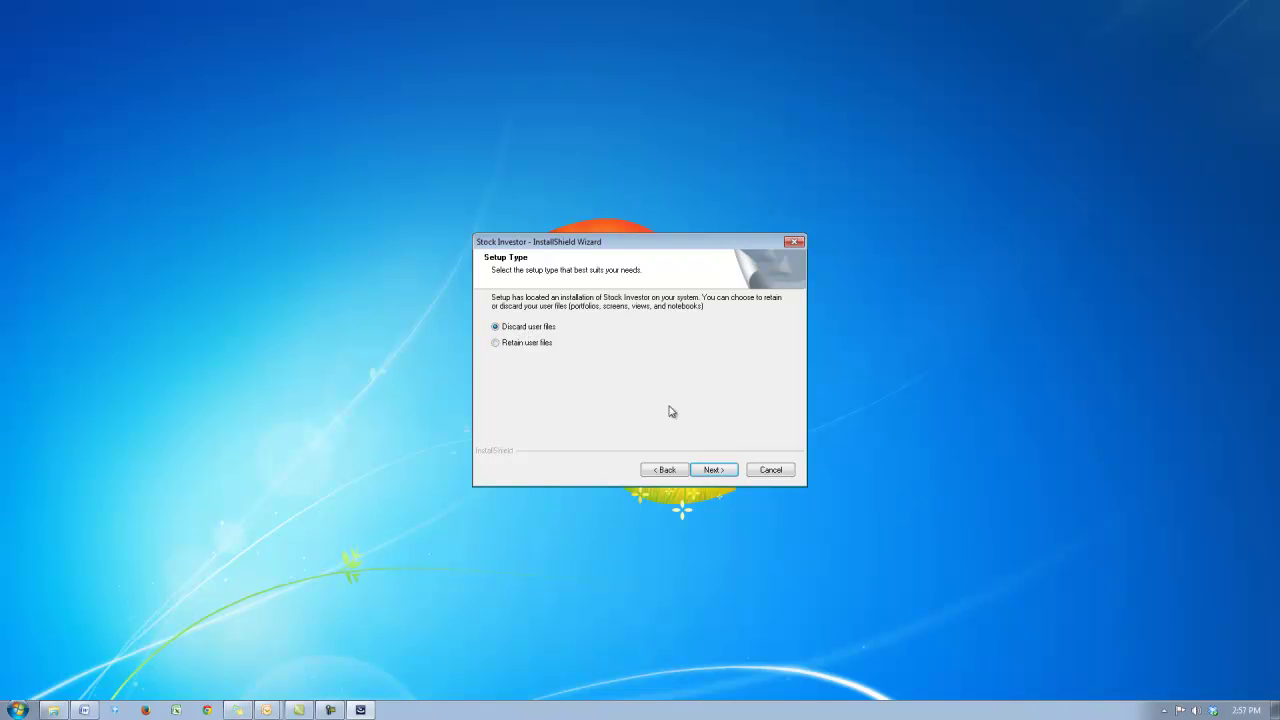
# - Keep the default program folder, install the files, decline the desktop shortcut, and finish setup
pyautogui.click(713, 472)
pyautogui.click(713, 471)
pyautogui.click(713, 471)
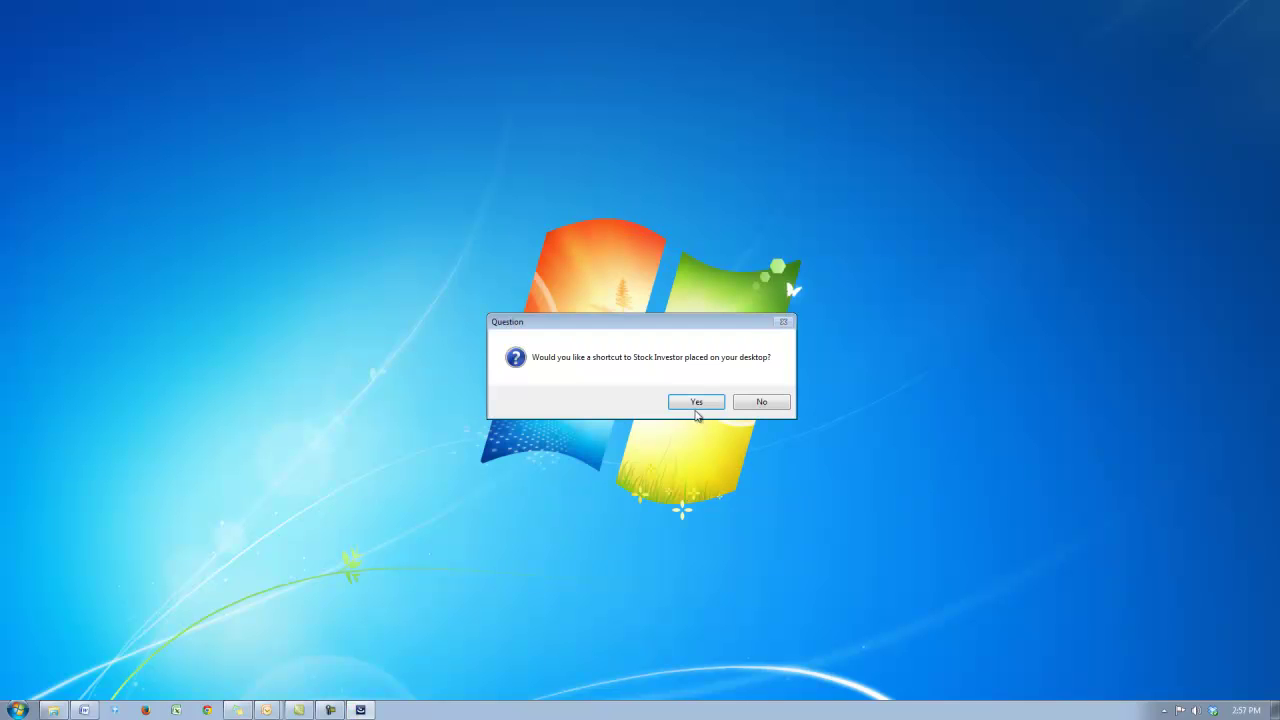
pyautogui.click(740, 404)
pyautogui.click(714, 470)
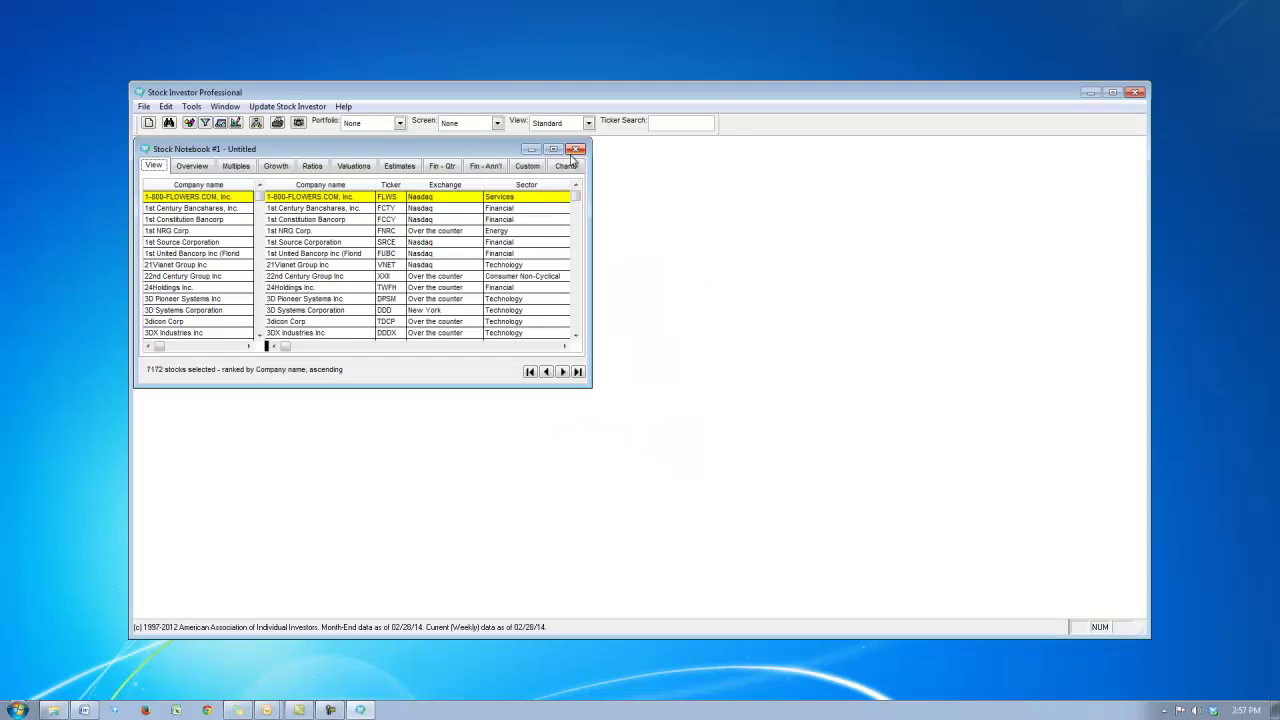
# - Maximize the stock notebook, check the available portfolios, and close Stock Investor Pro
pyautogui.click(563, 149)
pyautogui.click(372, 123)
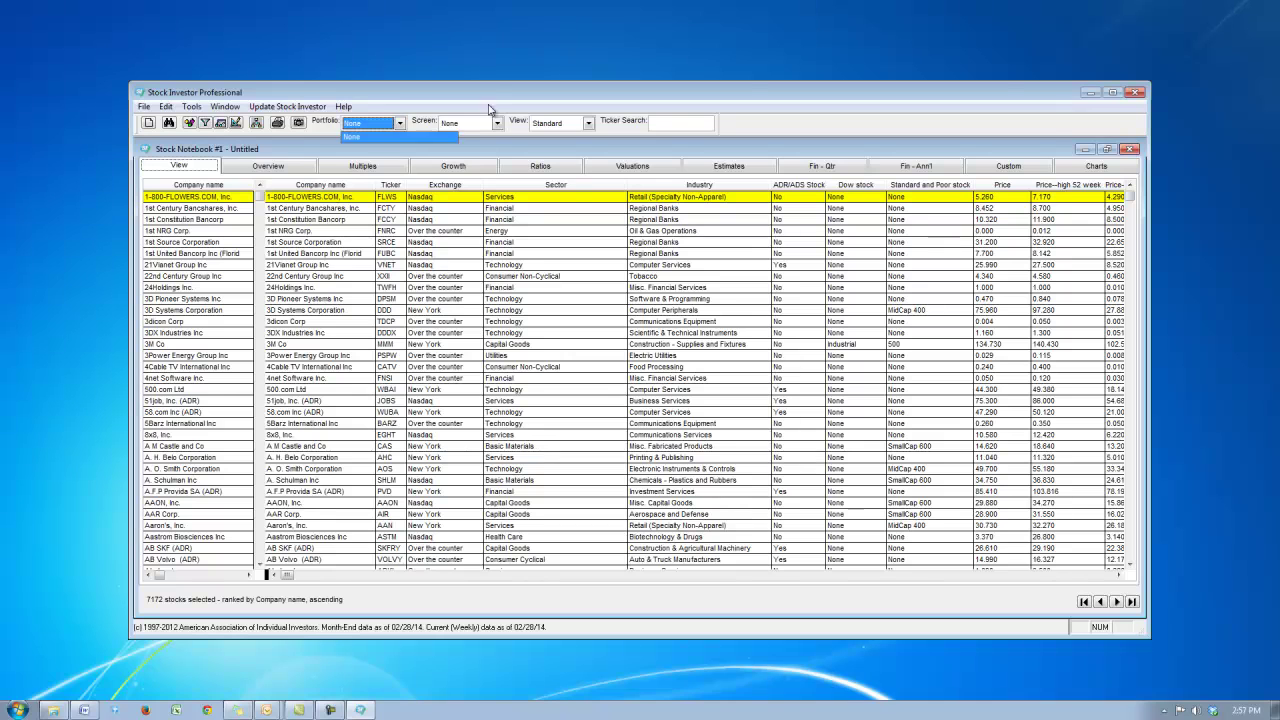
pyautogui.click(1135, 92)
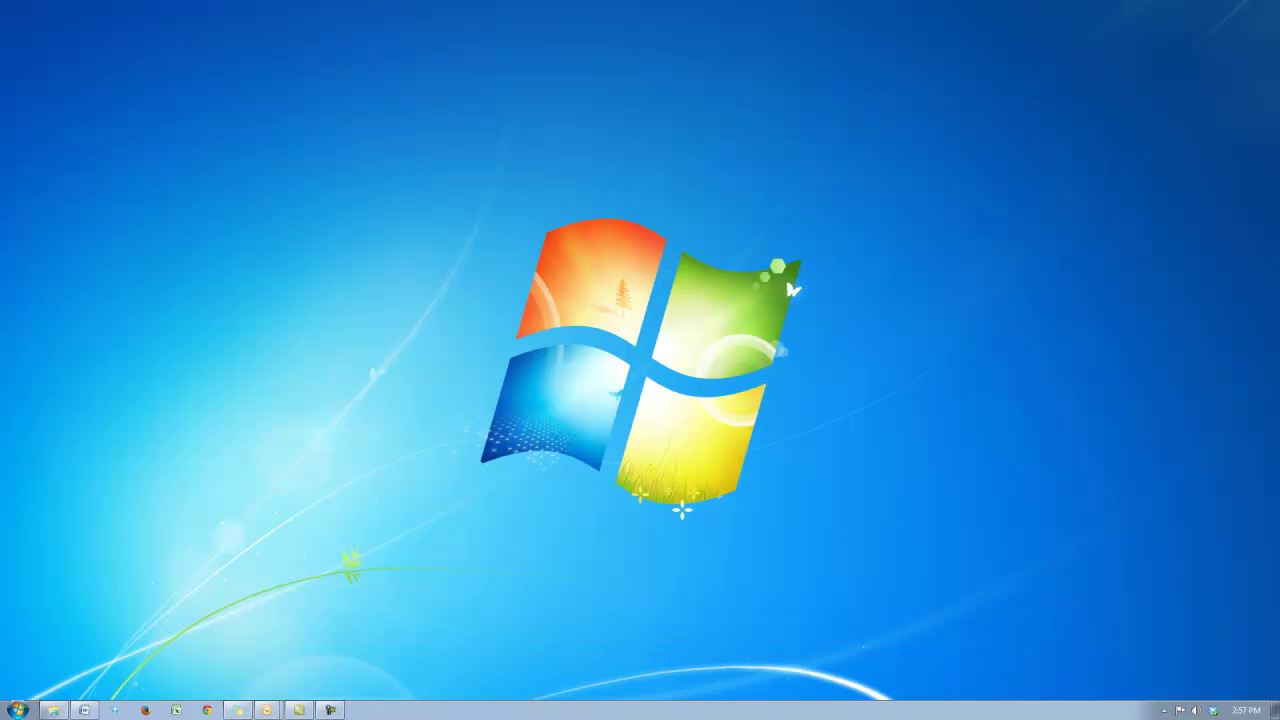
# - Start the user-file restore from the c:\backup for screen test folder
pyautogui.click(545, 297)
pyautogui.click(582, 455)
pyautogui.click(548, 288)
pyautogui.doubleClick(548, 288)
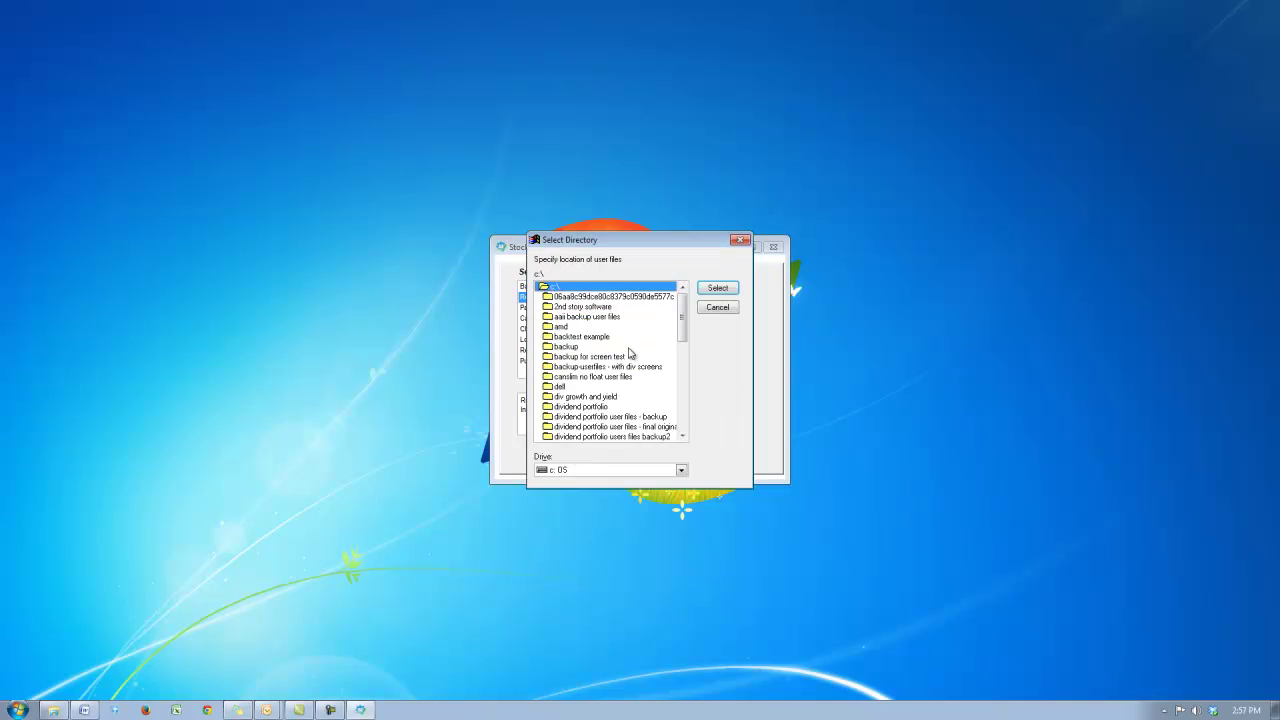
pyautogui.click(586, 358)
pyautogui.doubleClick(588, 358)
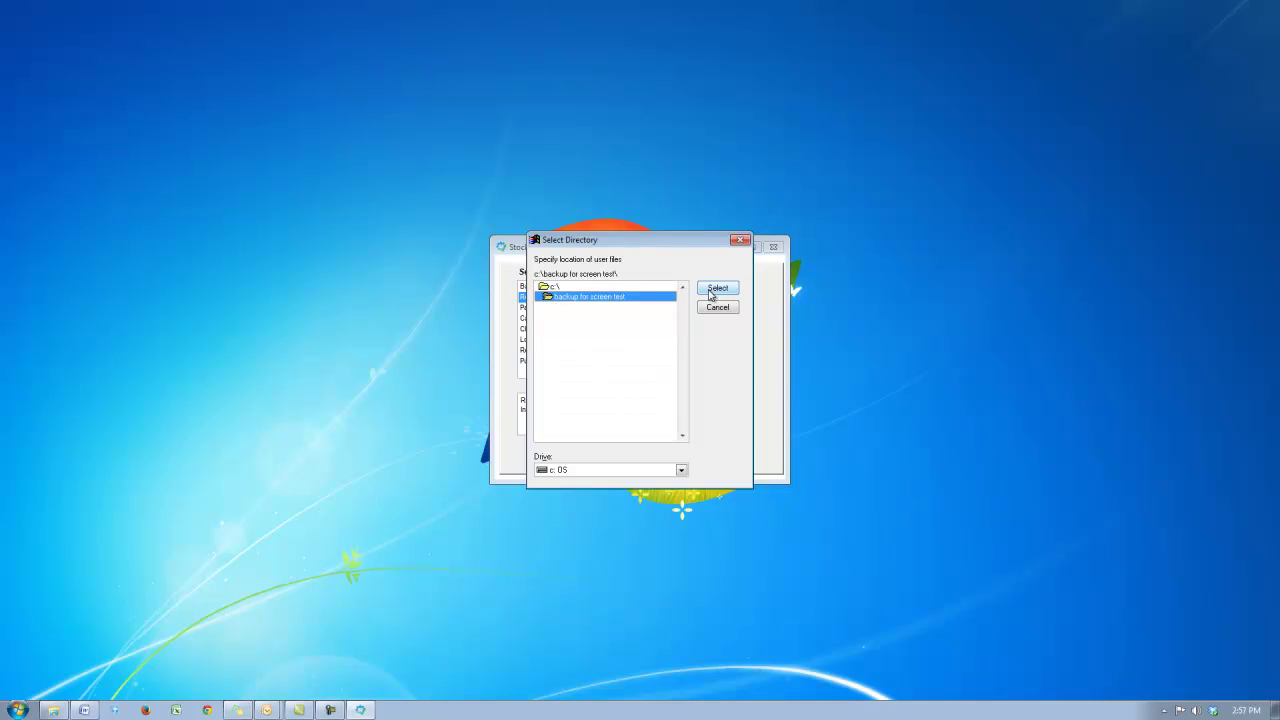
pyautogui.click(717, 288)
# - Confirm the restore, recalculate the custom fields, and close the utilities
pyautogui.click(694, 401)
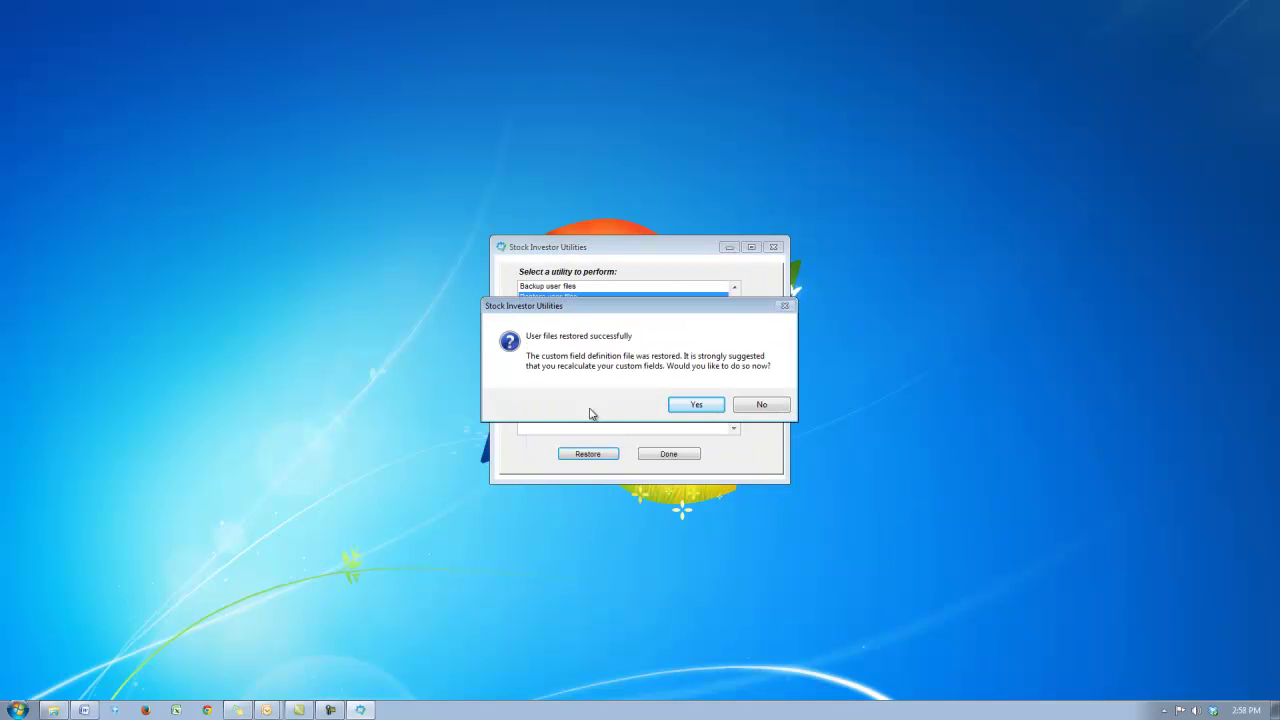
pyautogui.click(682, 404)
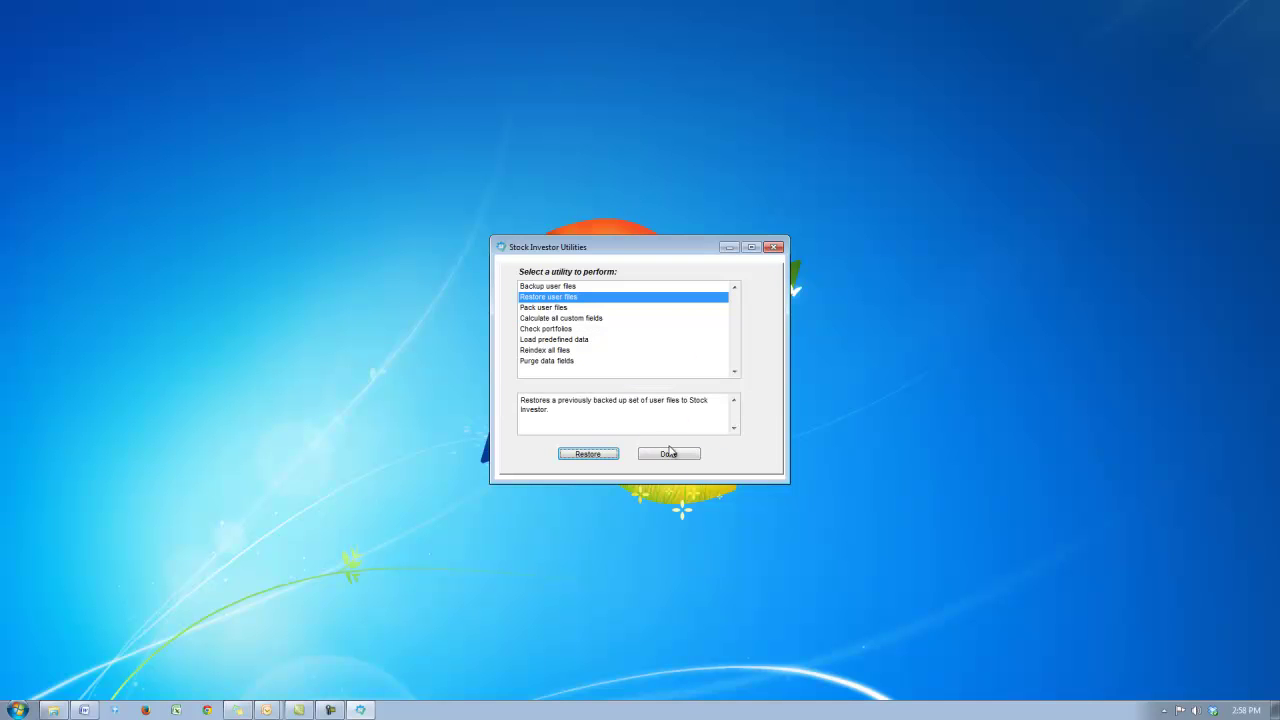
pyautogui.click(665, 463)
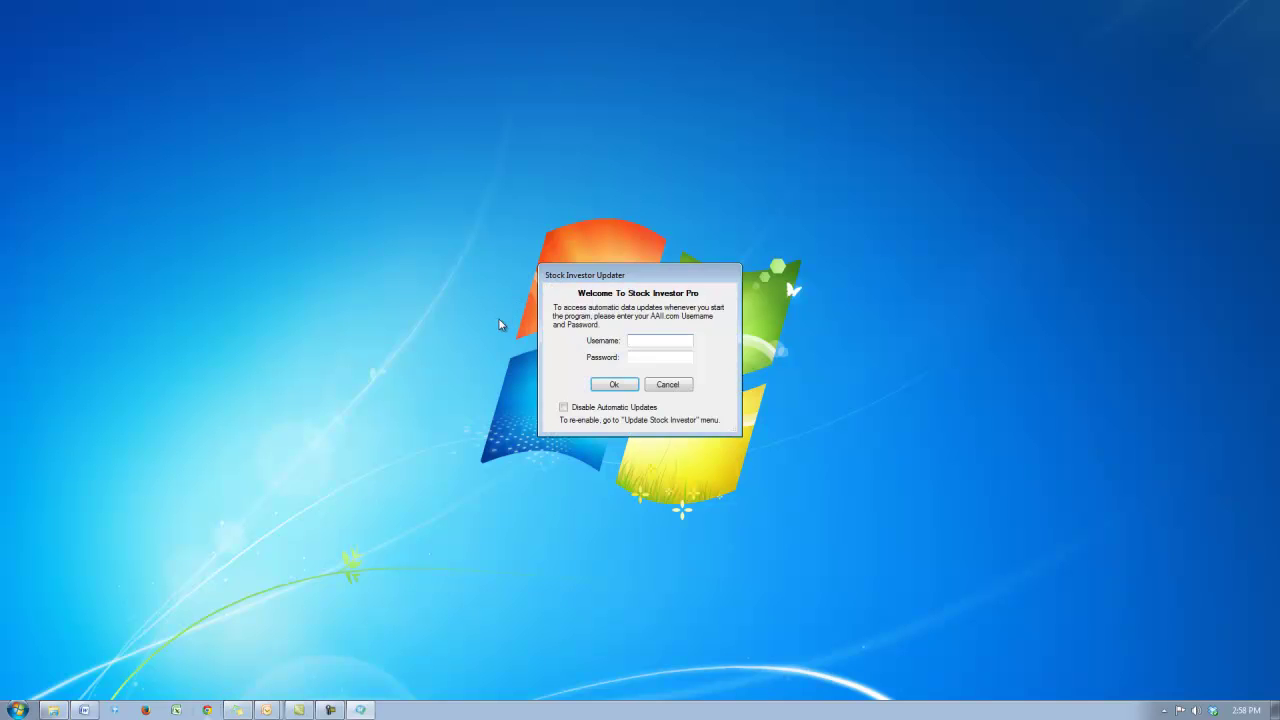
# - Sign in with the AAII.com username and password, skip the 04/25/2014 data update, and acknowledge the cancellation
pyautogui.write('an')
pyautogui.press('Tab')
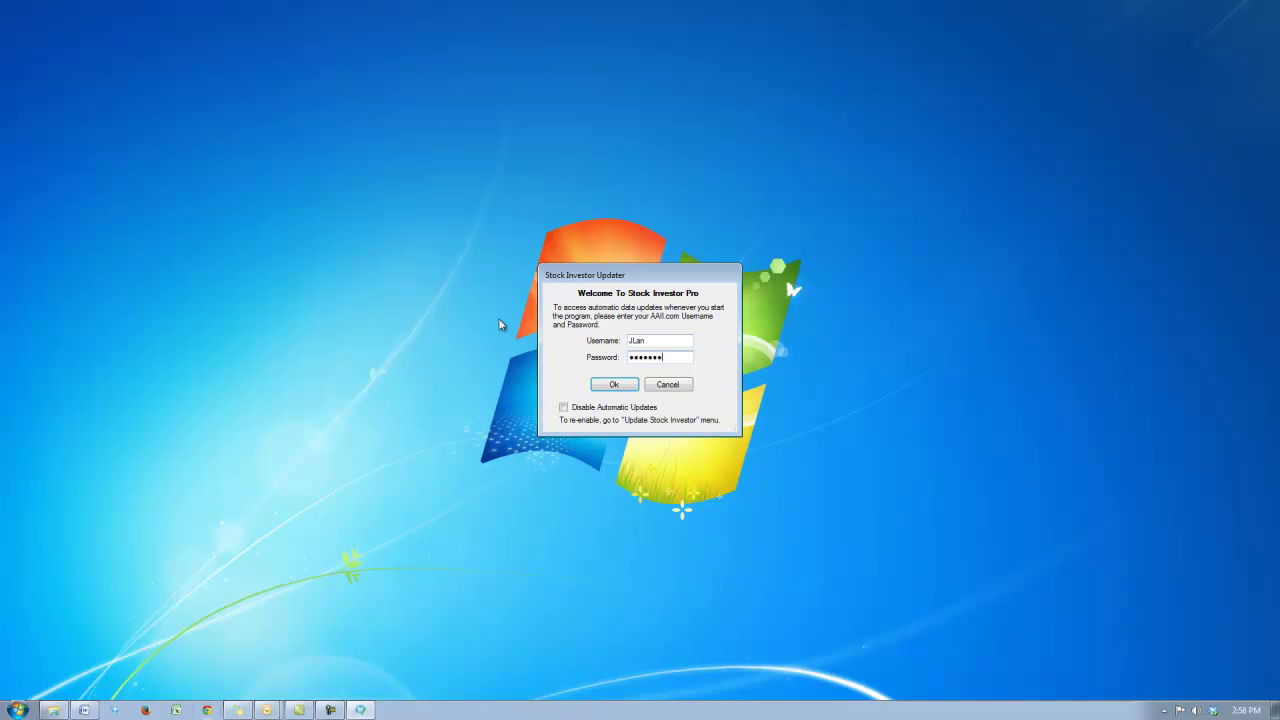
pyautogui.press('Return')
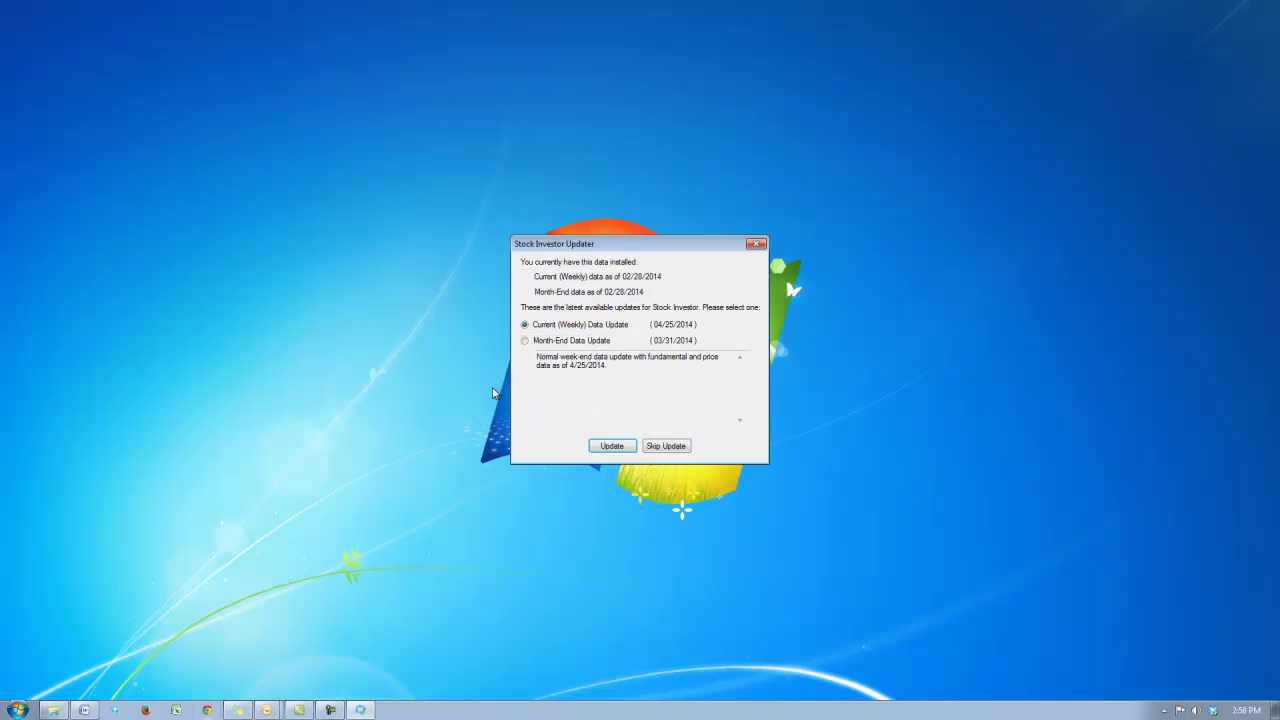
pyautogui.click(670, 448)
pyautogui.click(768, 400)
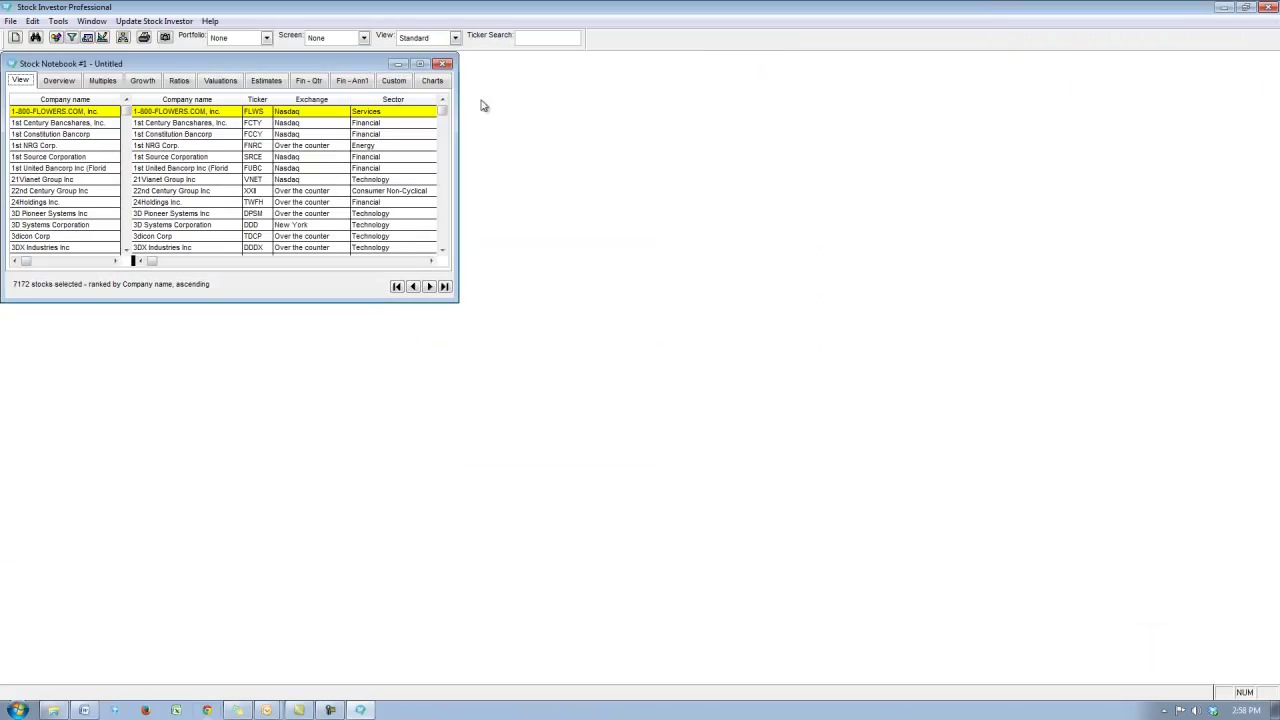
# - Maximize the notebook and load the Piotroski February portfolio
pyautogui.click(420, 63)
pyautogui.click(266, 39)
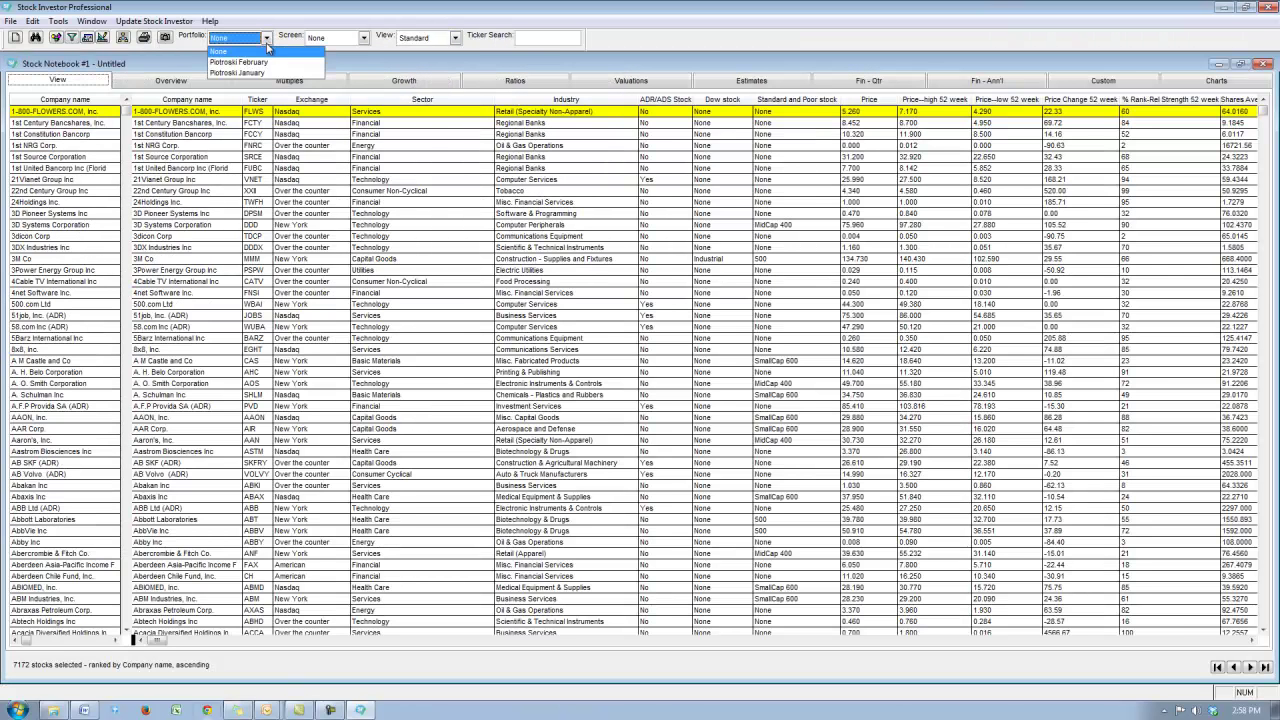
pyautogui.click(238, 62)
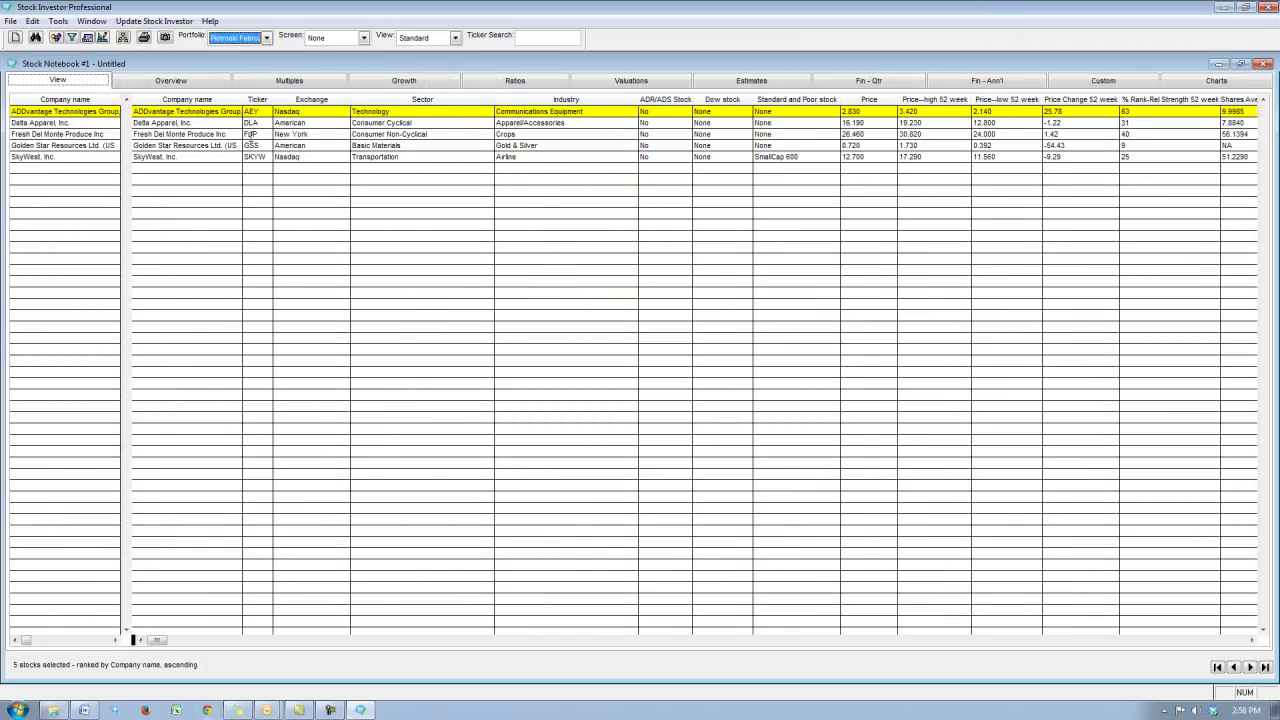
# - Preview the Statistical Summary - Active Notebook report for the chosen view, then close the preview and the reports list
pyautogui.click(144, 37)
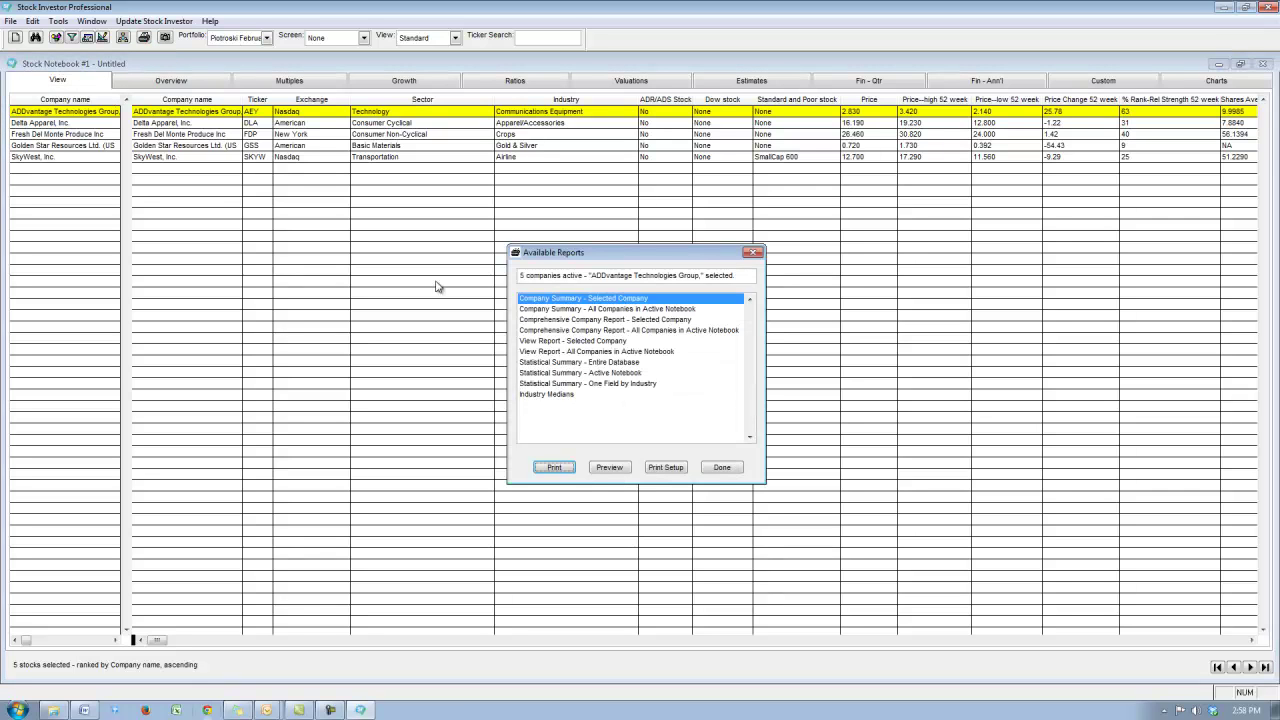
pyautogui.click(592, 374)
pyautogui.click(612, 467)
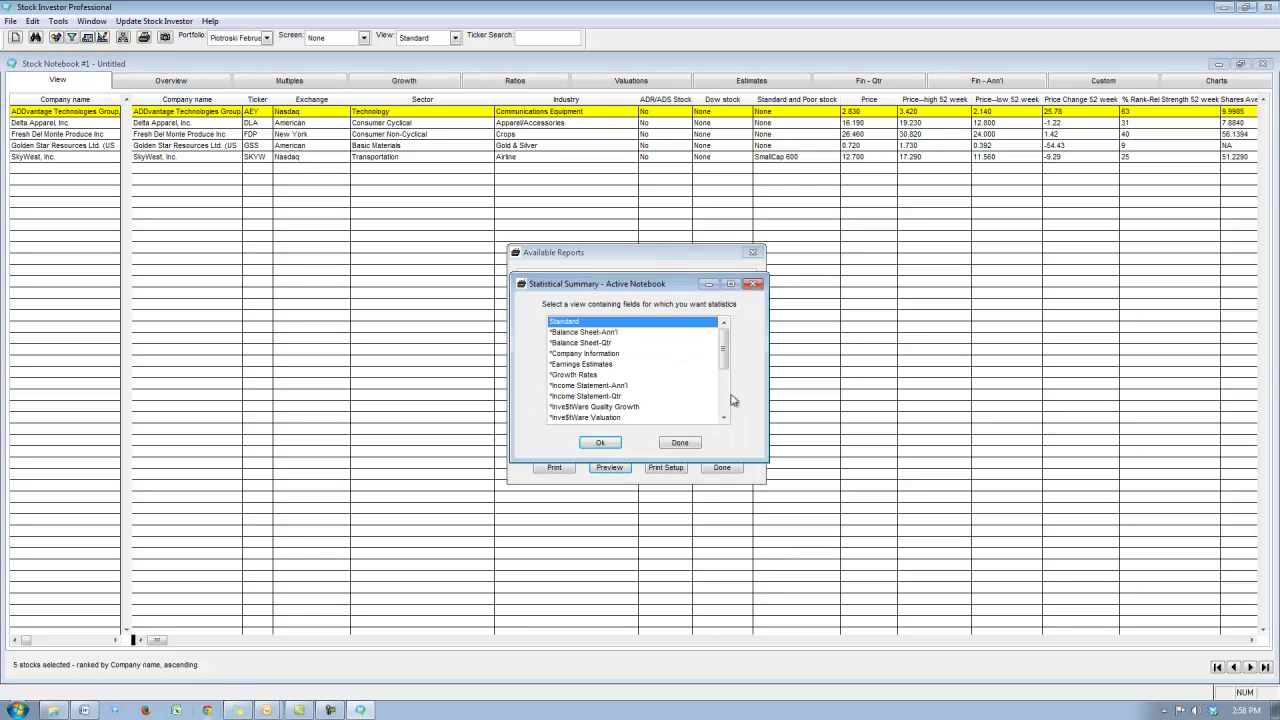
pyautogui.scroll(-5, 731, 400)
pyautogui.click(580, 423)
pyautogui.click(600, 442)
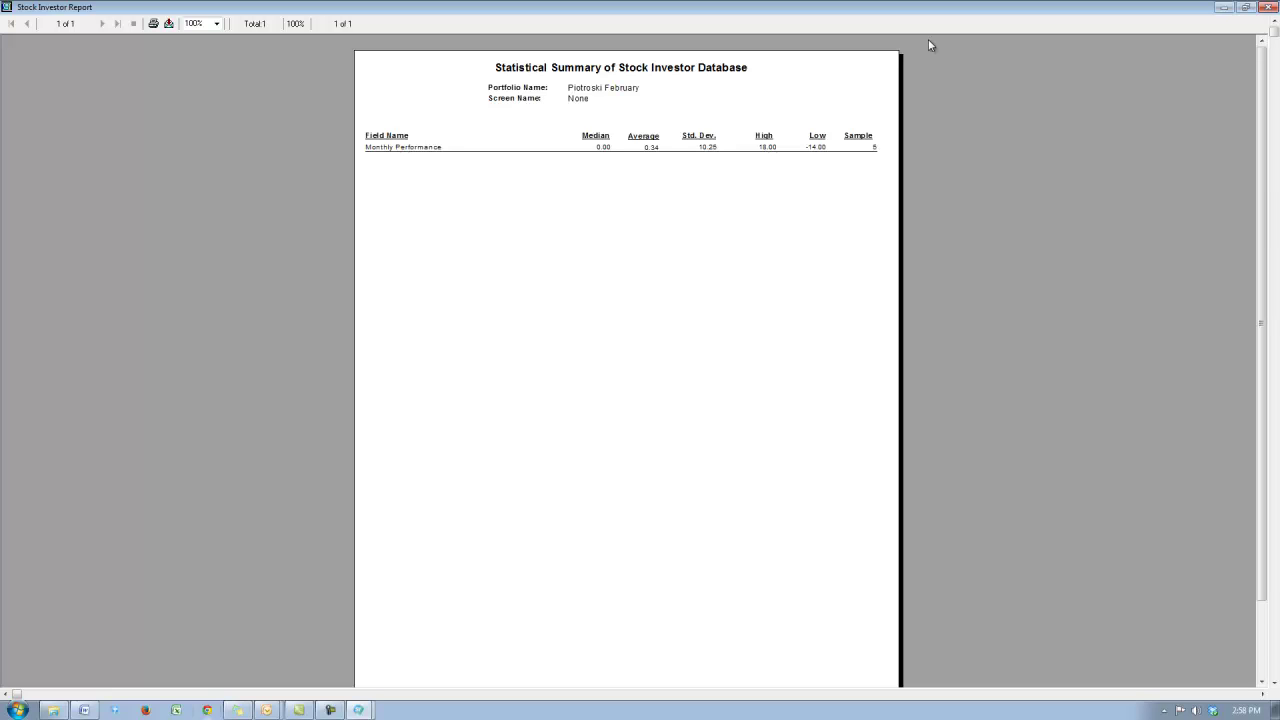
pyautogui.click(1264, 8)
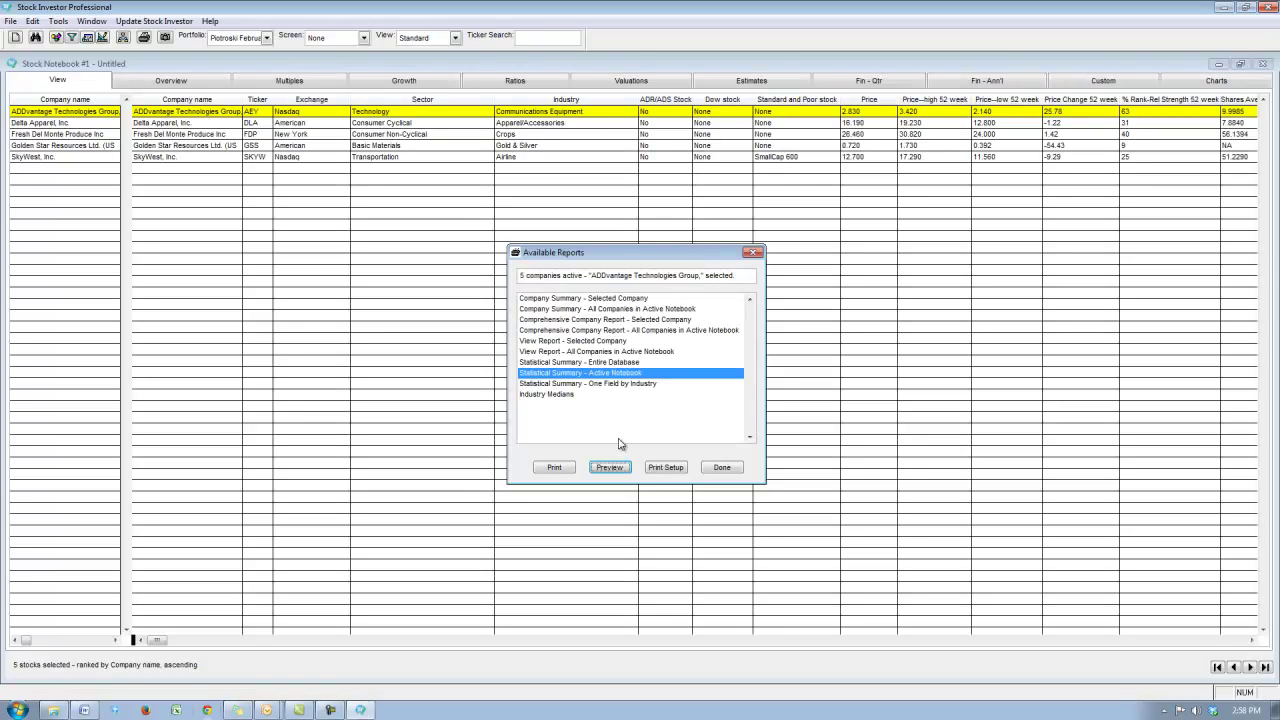
pyautogui.click(752, 254)
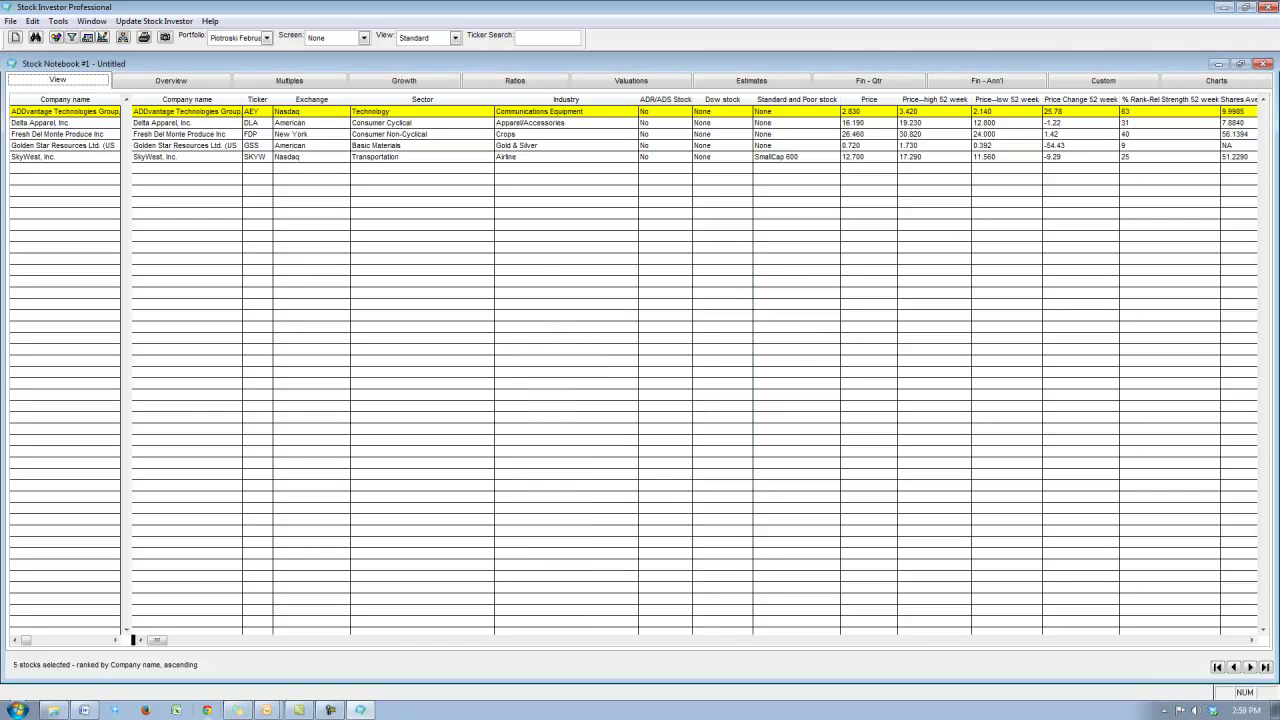